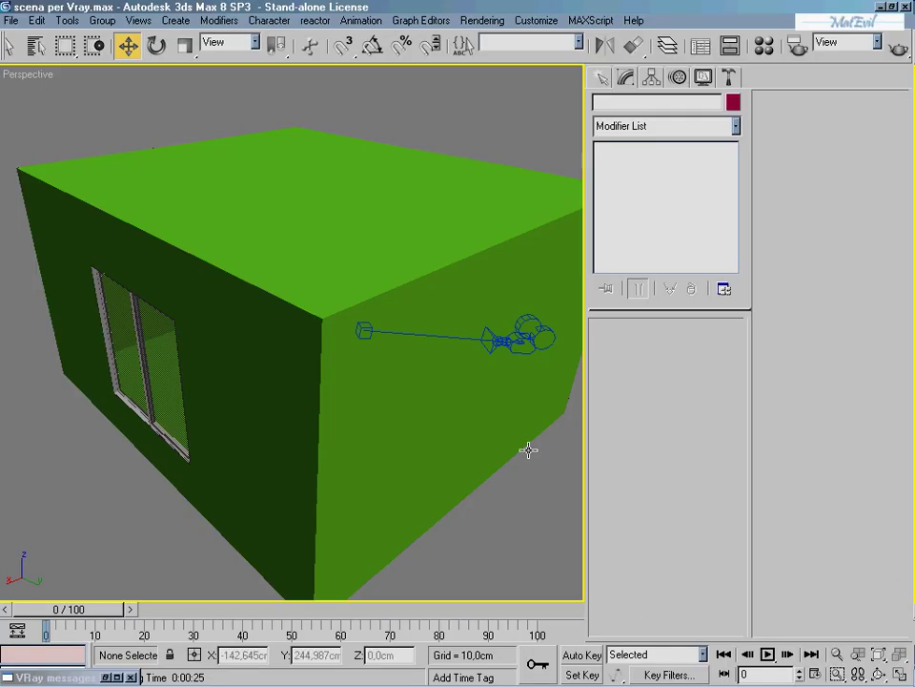
# Step: Switch the Perspective viewport to wireframe and zoom in to frame the room's window and floor
pyautogui.scroll(-2, 355, 358)
pyautogui.scroll(-3, 360, 385)
pyautogui.scroll(2, 345, 398)
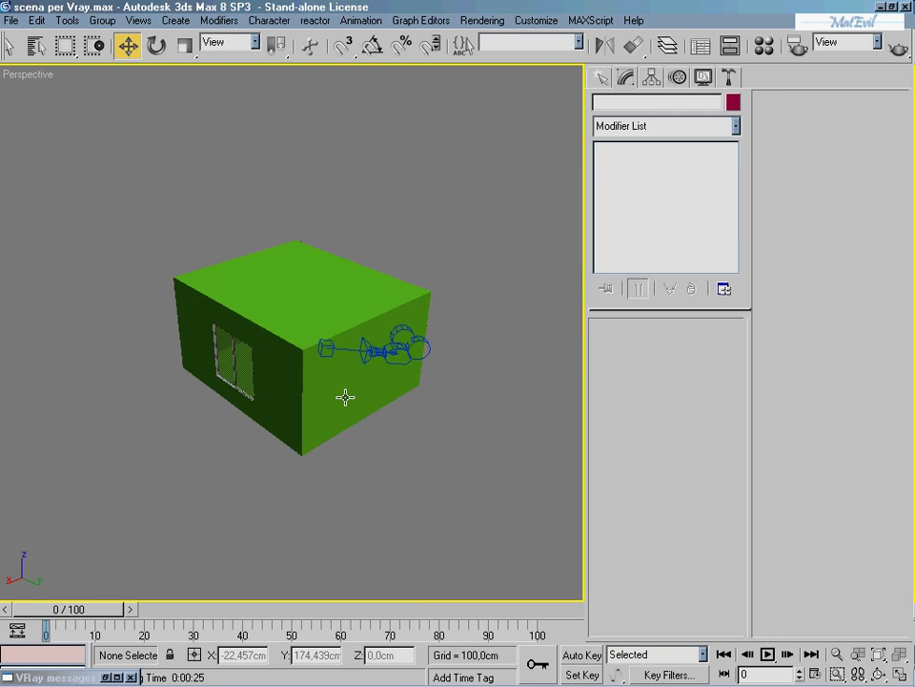
pyautogui.press('F3')
pyautogui.scroll(2, 342, 392)
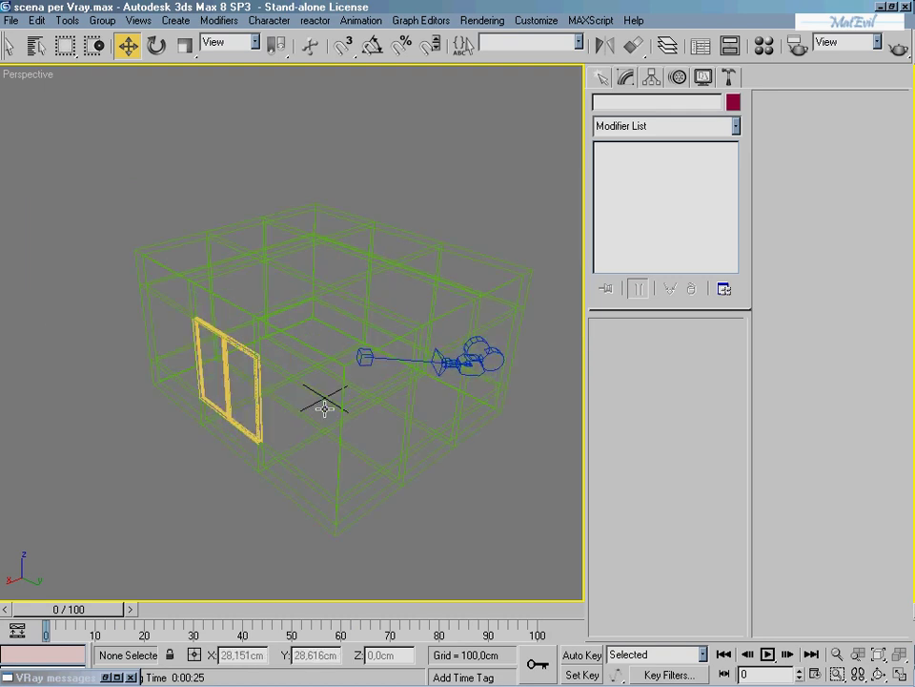
pyautogui.scroll(2, 219, 390)
pyautogui.scroll(2, 217, 388)
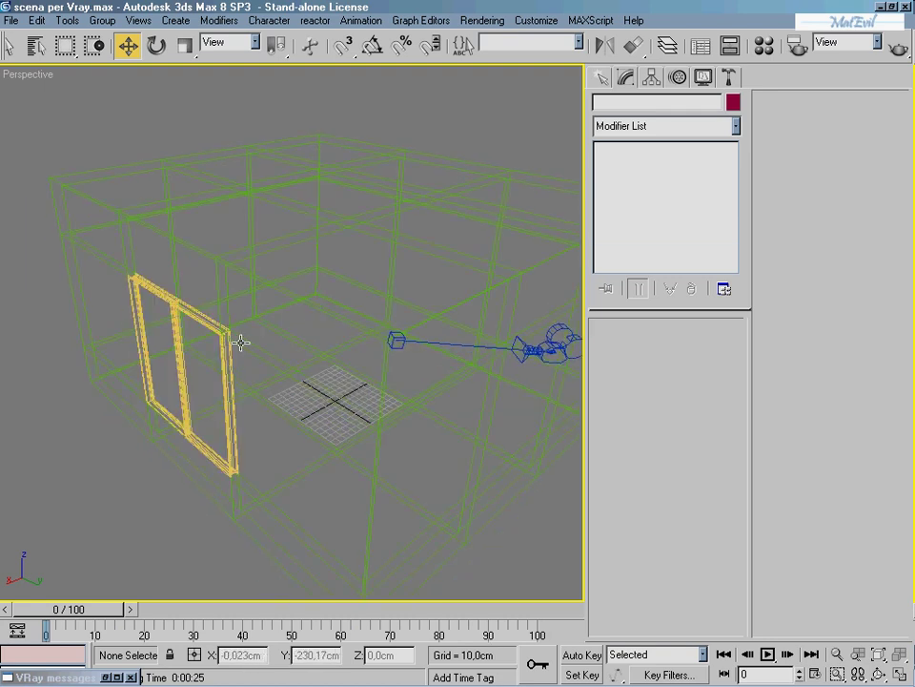
pyautogui.moveTo(347, 439); pyautogui.dragTo(352, 406, button='middle')
pyautogui.moveTo(423, 460); pyautogui.dragTo(331, 454, button='middle')
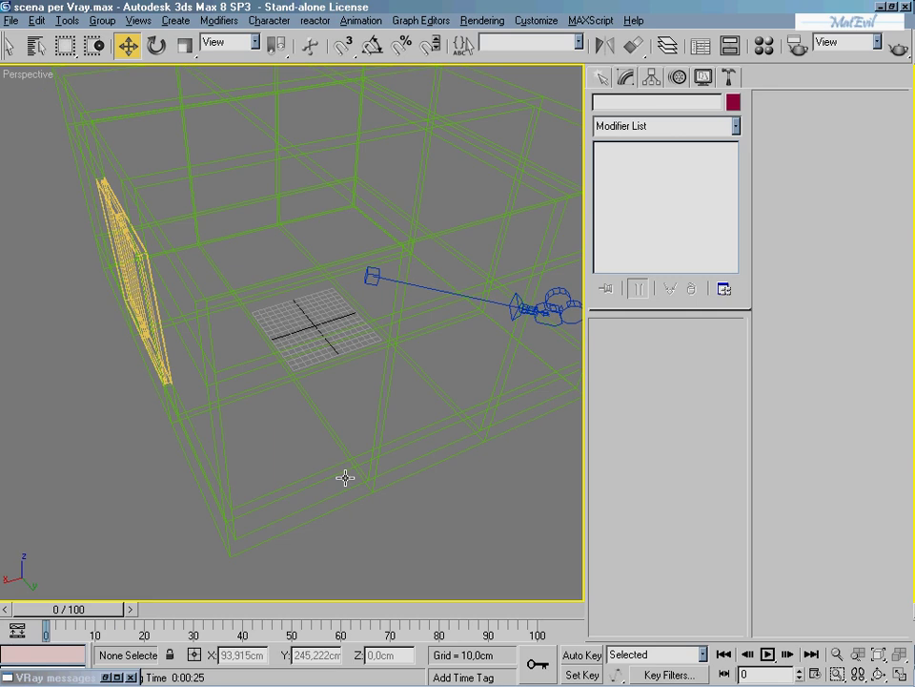
# Step: Select the room box Box01 and frame it in the Front view
pyautogui.click(375, 450)
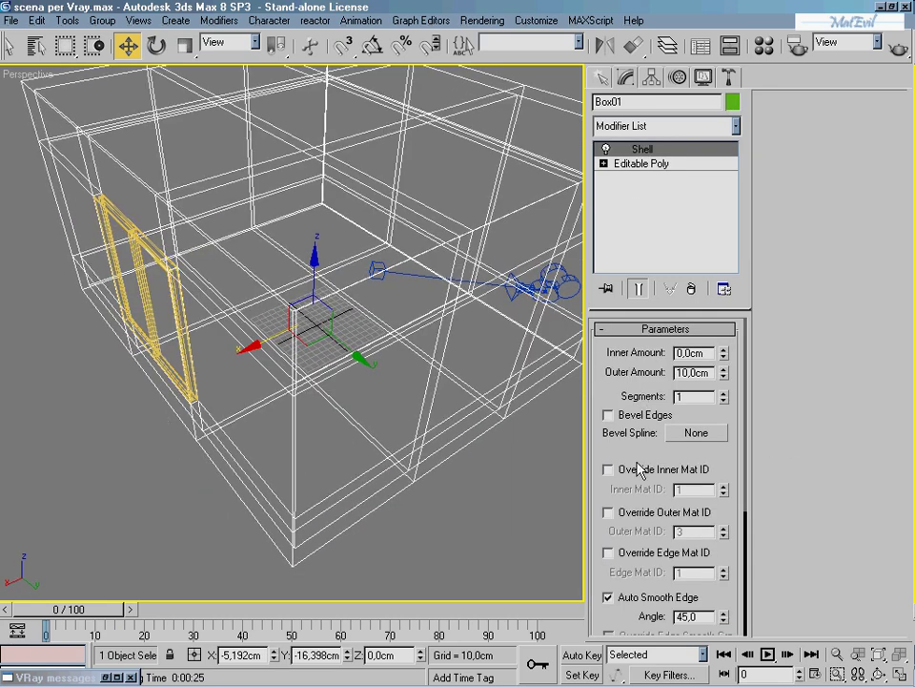
pyautogui.scroll(-2, 719, 495)
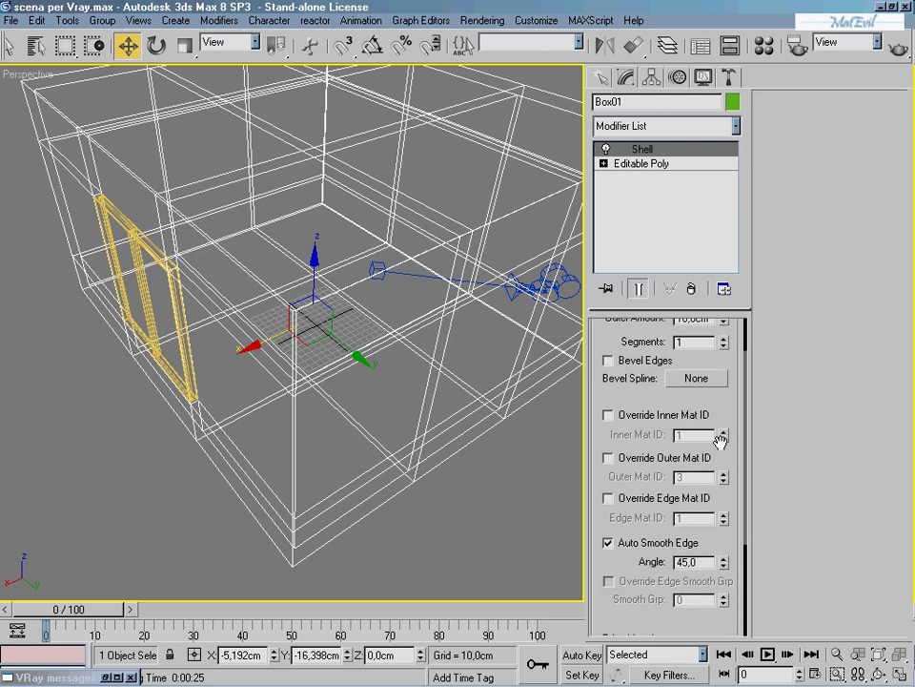
pyautogui.scroll(-3, 625, 472)
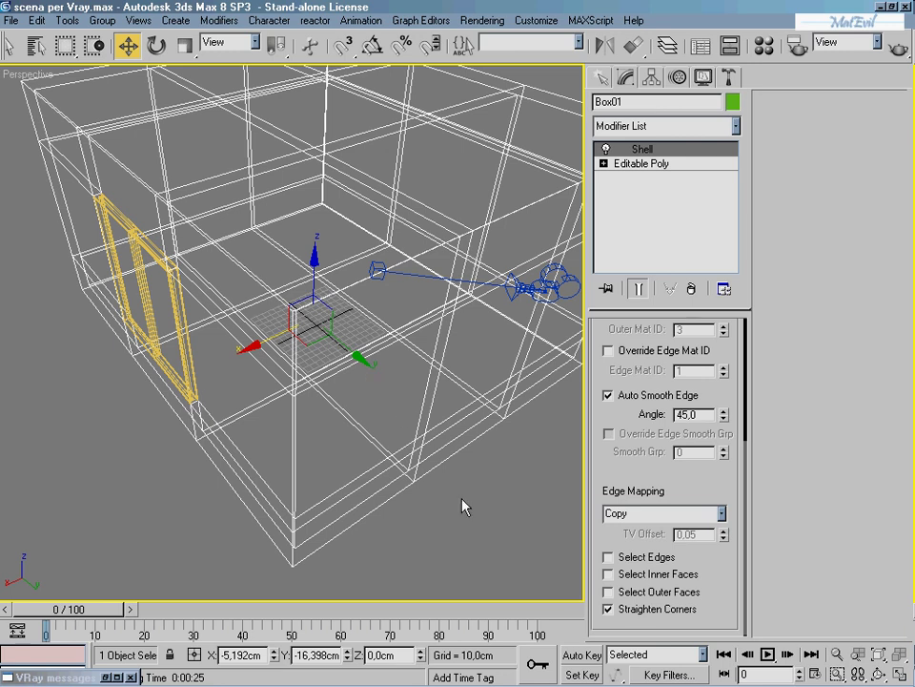
pyautogui.press('f')
pyautogui.scroll(-3, 360, 490)
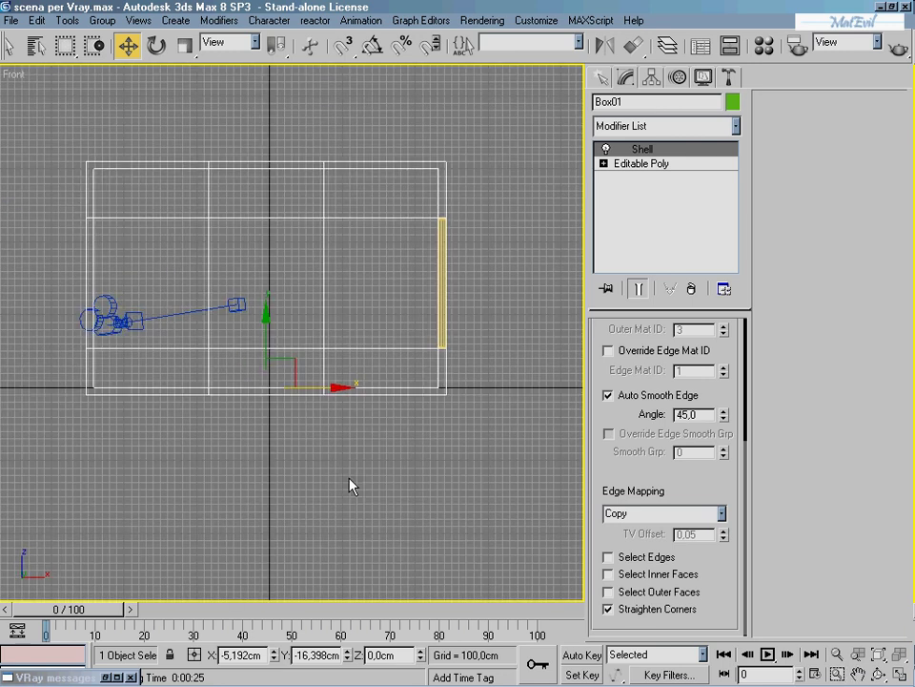
pyautogui.scroll(-3, 334, 458)
pyautogui.scroll(3, 306, 410)
pyautogui.scroll(2, 376, 327)
pyautogui.scroll(2, 411, 388)
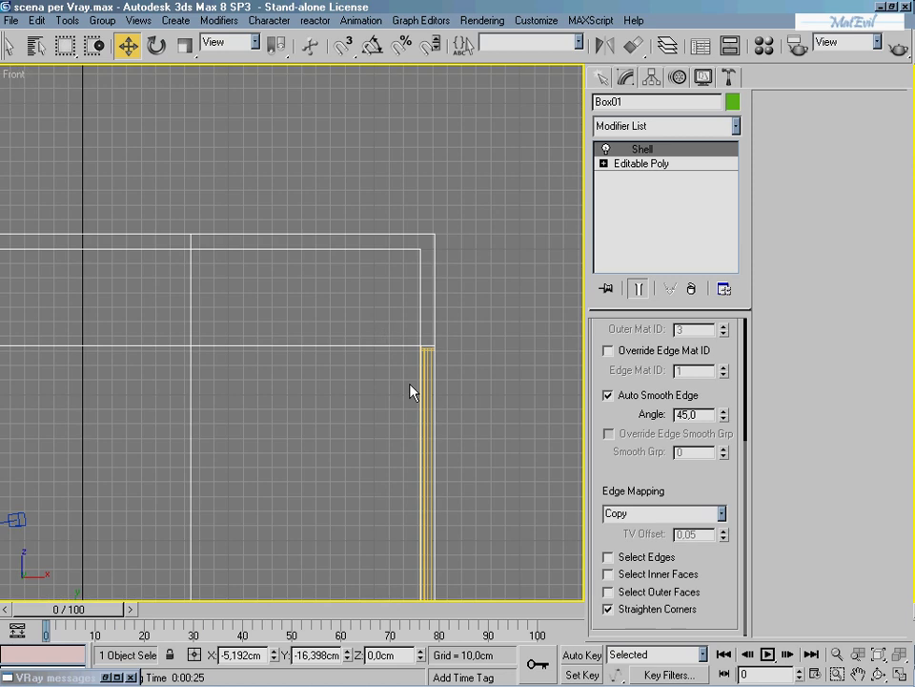
pyautogui.scroll(2, 434, 352)
# Step: Toggle the Shell modifier's Straighten Corners off and on, leaving it on
pyautogui.click(608, 609)
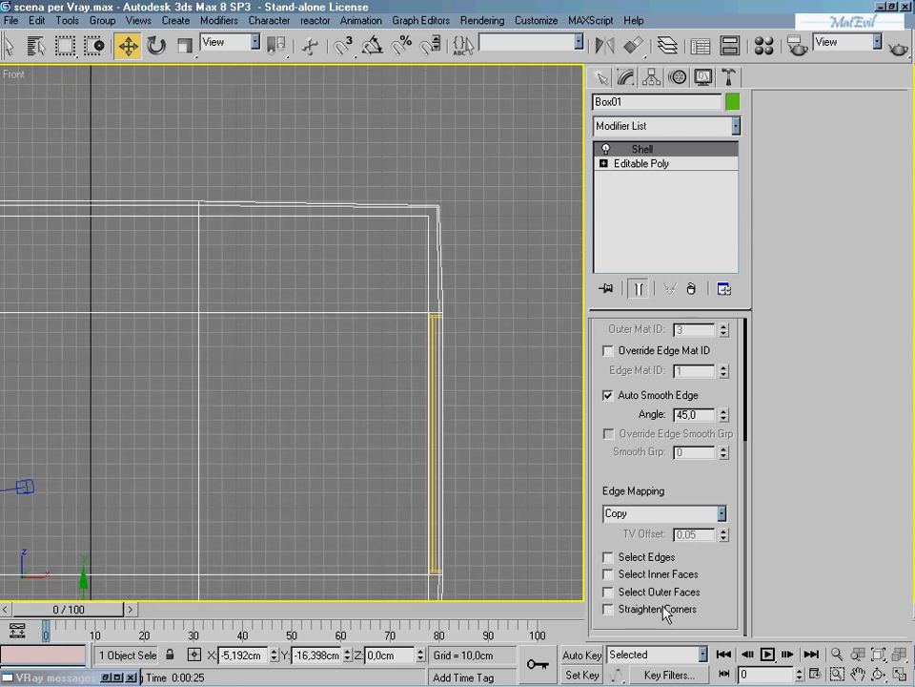
pyautogui.click(665, 611)
pyautogui.click(664, 611)
pyautogui.click(624, 611)
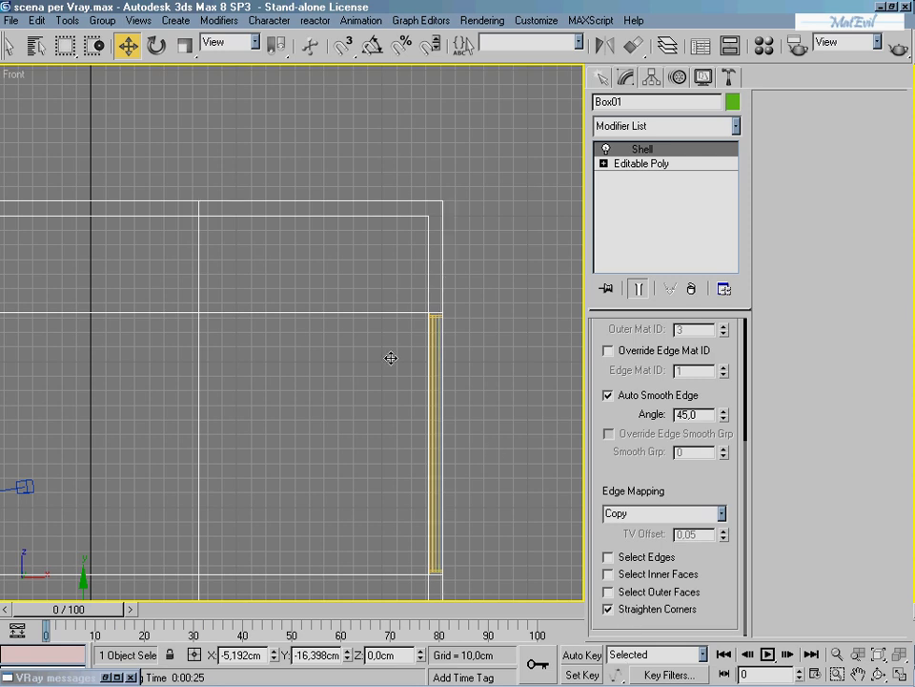
# Step: Reframe the room, then view the interior through Camera01
pyautogui.scroll(-2, 374, 416)
pyautogui.scroll(-3, 402, 327)
pyautogui.scroll(2, 460, 306)
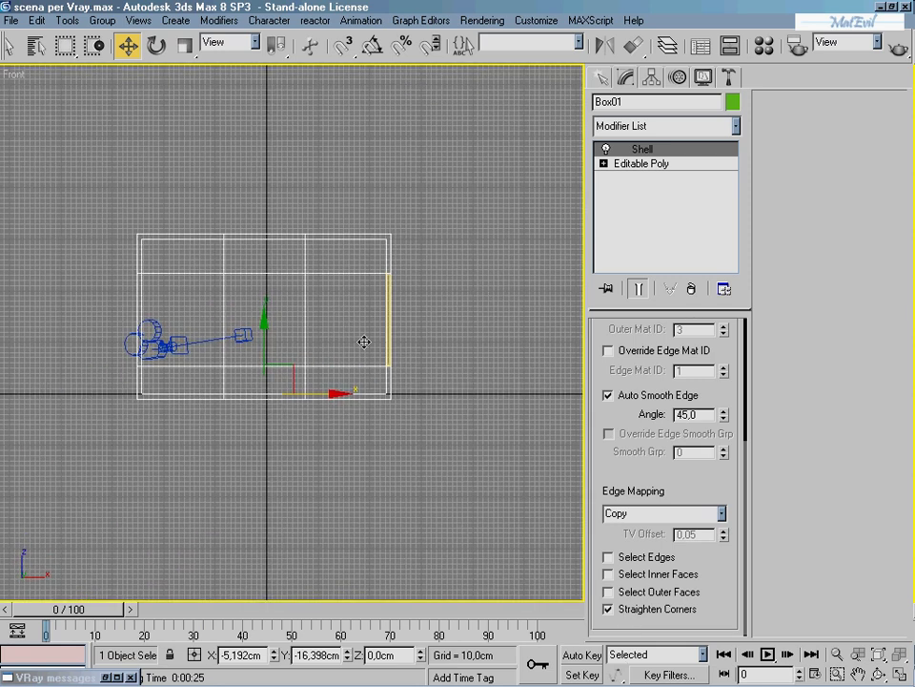
pyautogui.moveTo(364, 342)
pyautogui.mouseDown(button='middle')
pyautogui.moveTo(406, 367)
pyautogui.moveTo(412, 356)
pyautogui.mouseUp(button='middle')
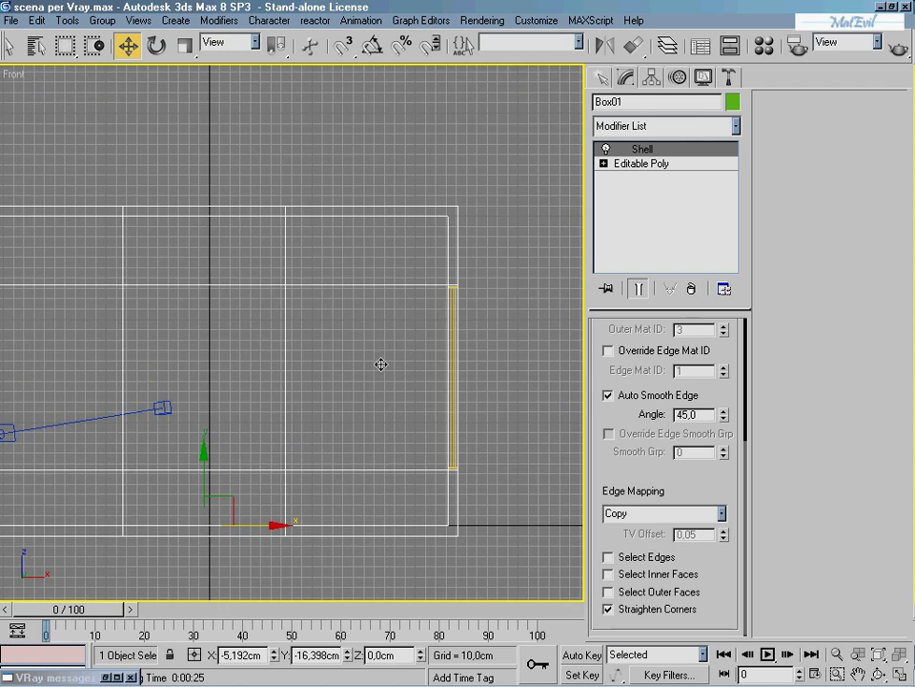
pyautogui.moveTo(551, 372); pyautogui.dragTo(551, 360, button='middle')
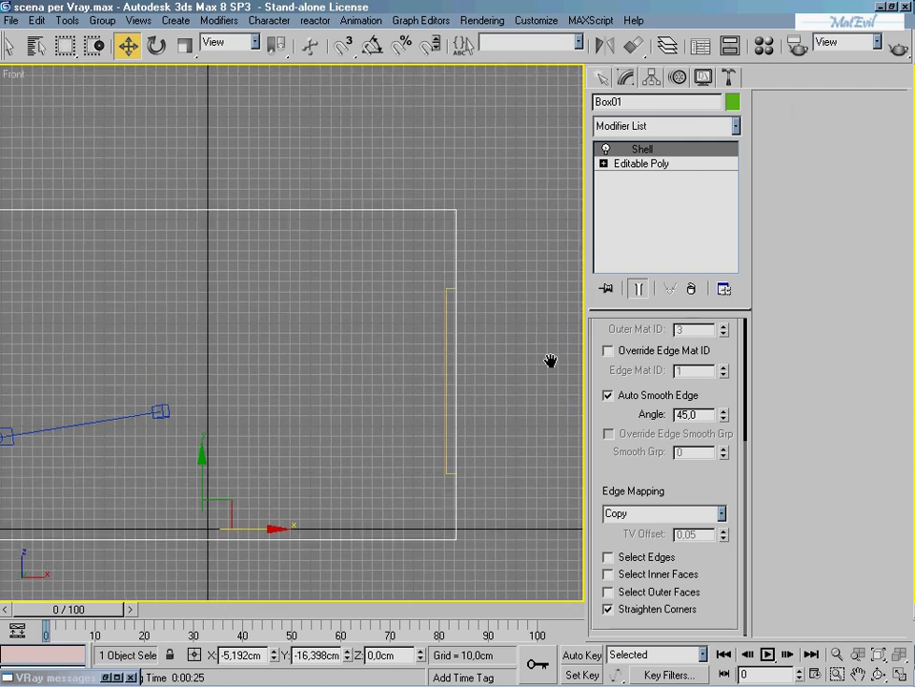
pyautogui.press('p')
pyautogui.scroll(1, 339, 343)
pyautogui.scroll(2, 288, 395)
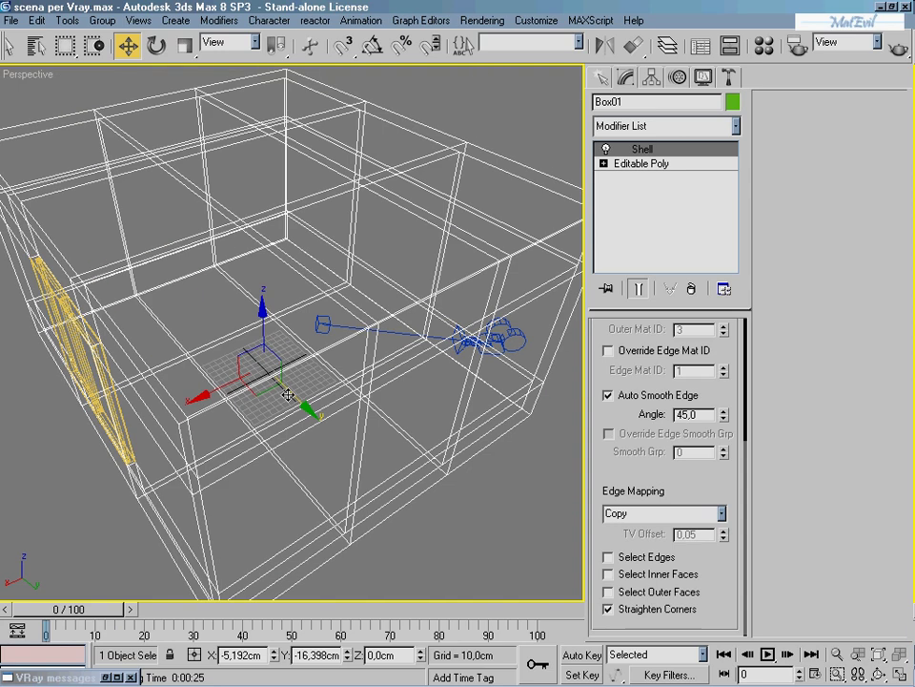
pyautogui.scroll(-3, 419, 354)
pyautogui.press('c')
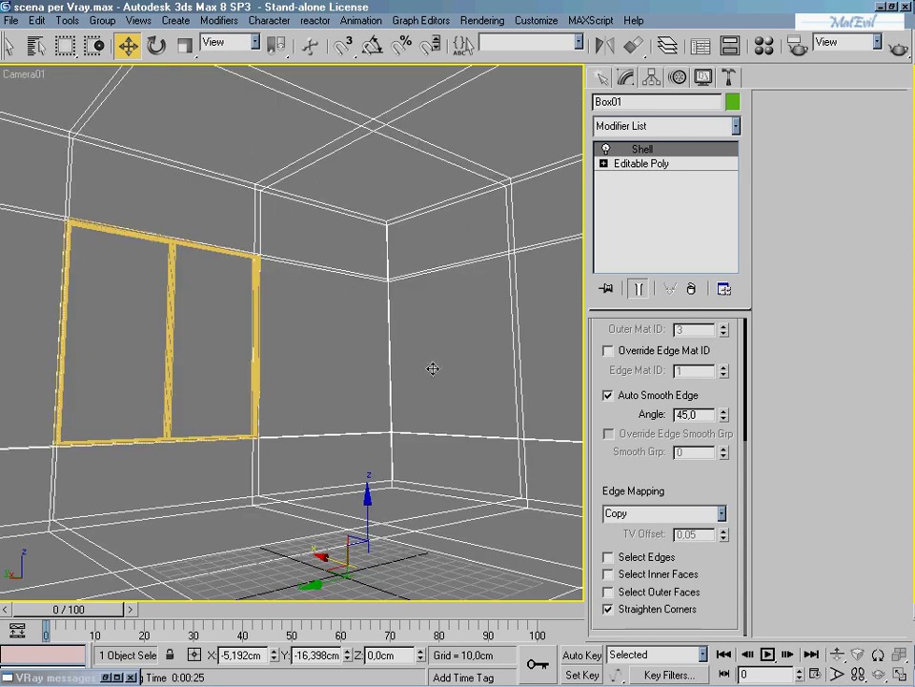
# Step: Assign the 02 - Default material to Box01 and minimise the Material Editor
pyautogui.click(765, 47)
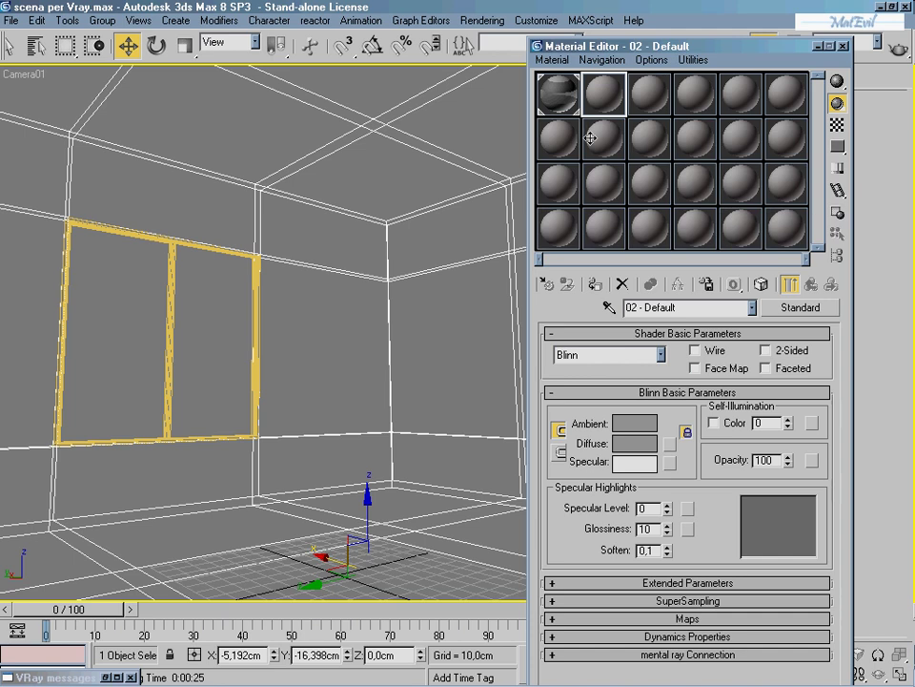
pyautogui.click(595, 283)
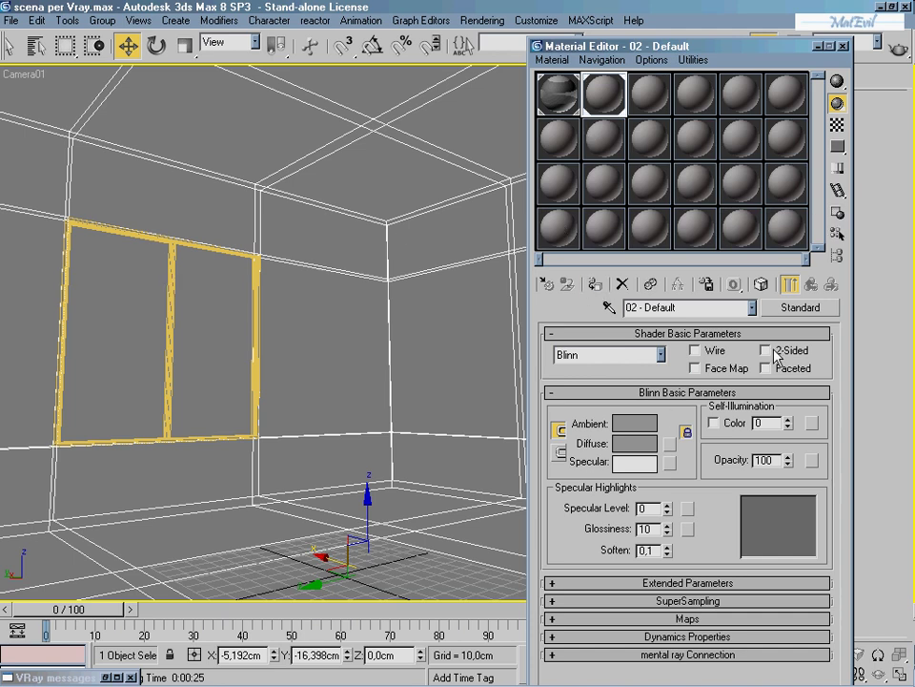
pyautogui.click(788, 307)
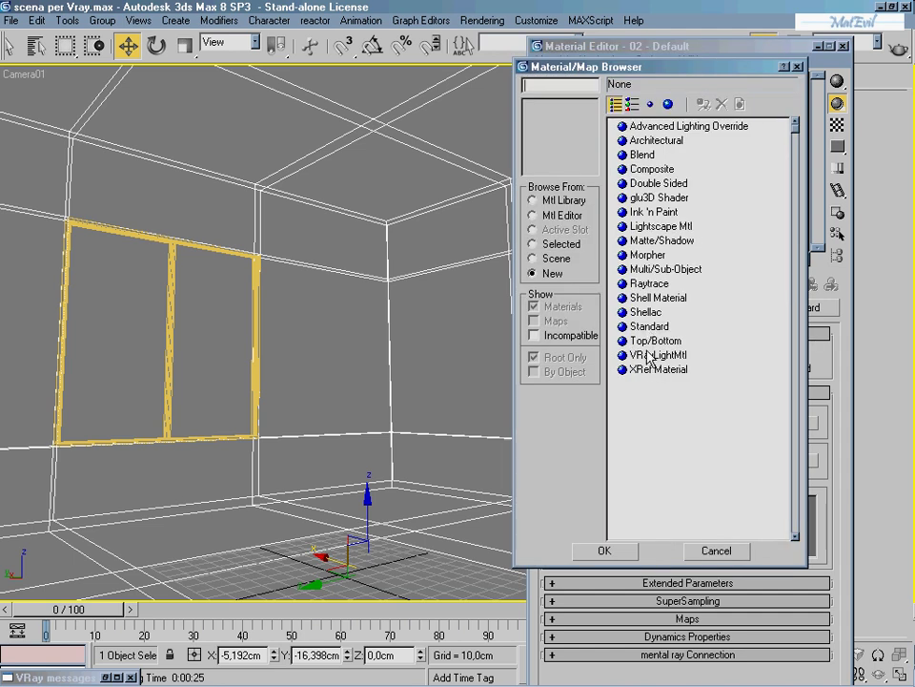
pyautogui.click(797, 67)
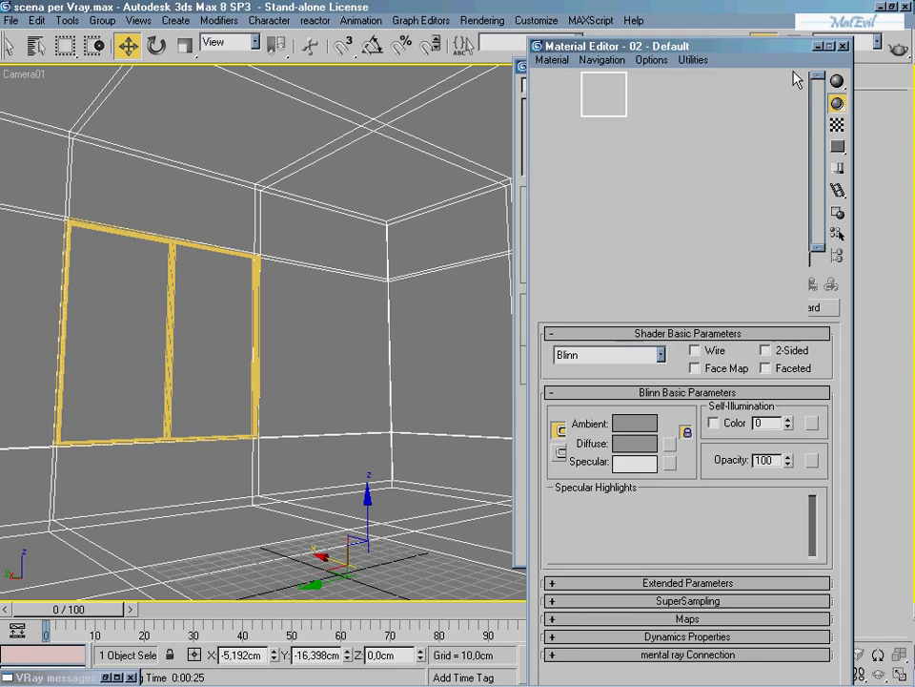
pyautogui.click(818, 46)
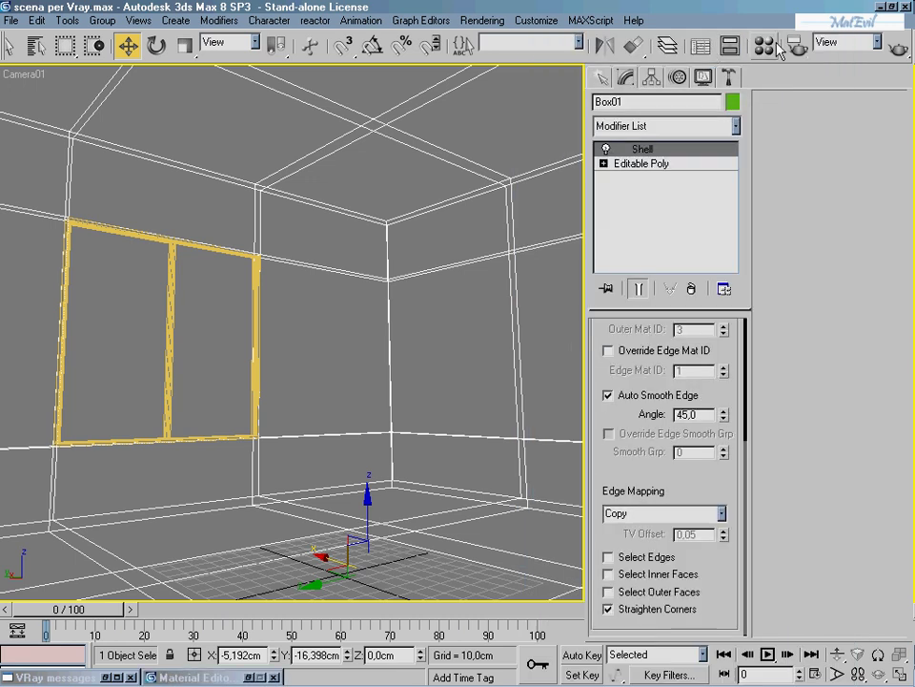
# Step: Make VRay Adv 1.47.03 the production renderer
pyautogui.scroll(-5, 716, 516)
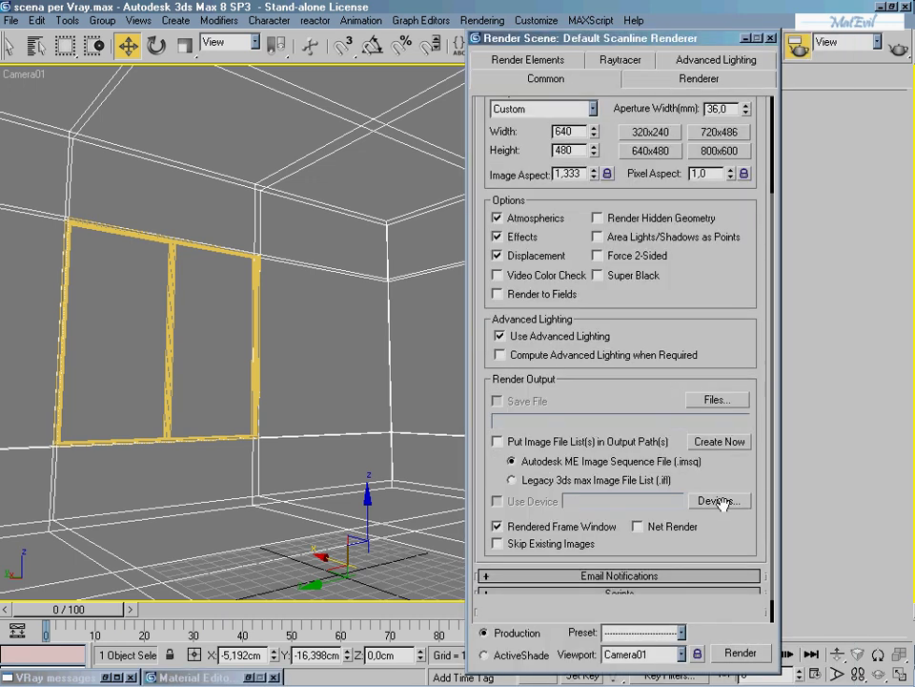
pyautogui.click(668, 611)
pyautogui.click(708, 536)
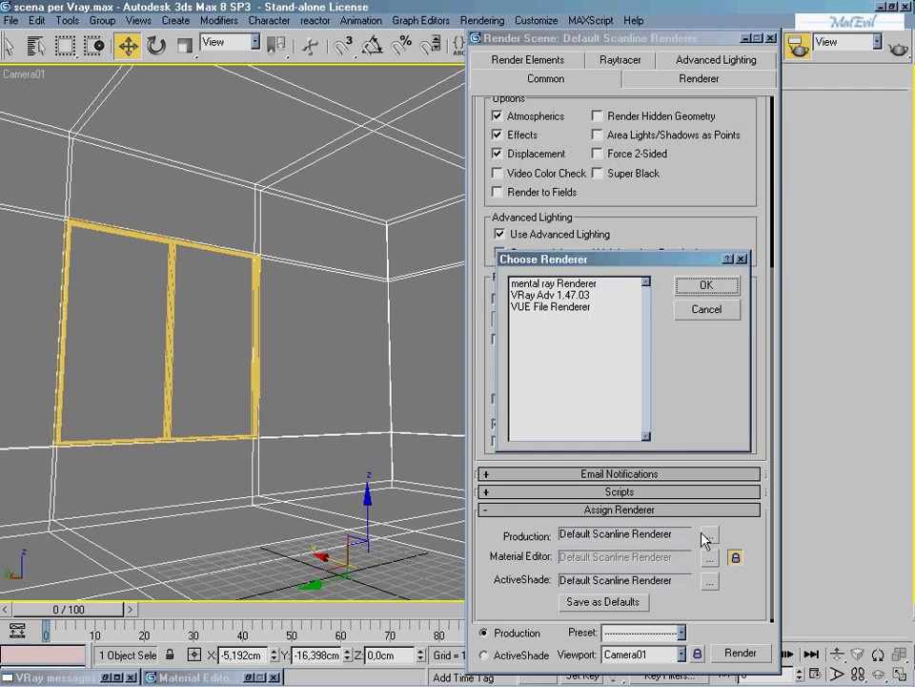
pyautogui.doubleClick(580, 295)
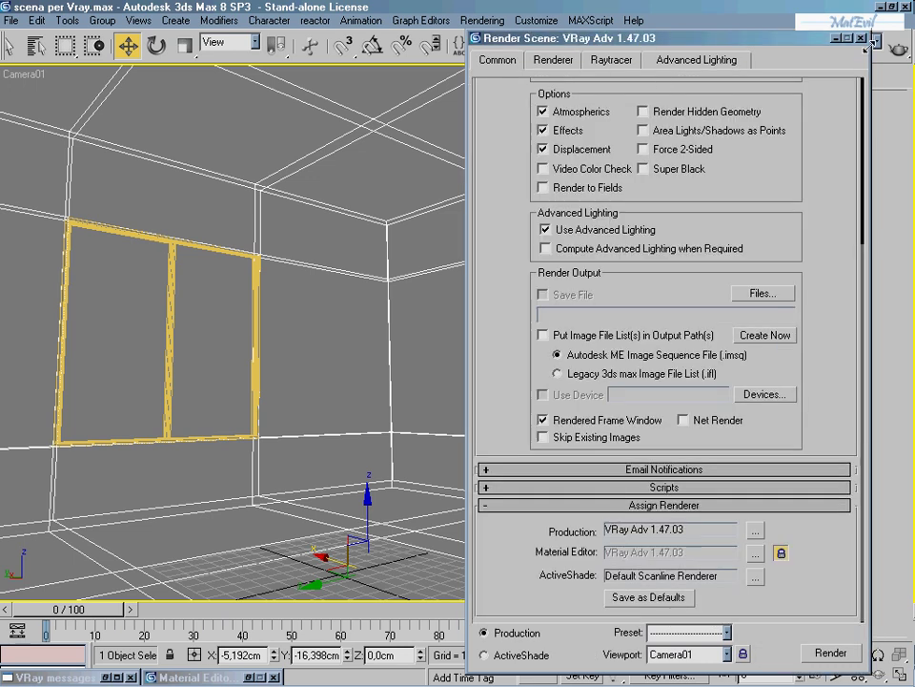
pyautogui.click(836, 39)
# Step: Change 02 - Default to a VRayMtl with a light grey 201, 201, 201 diffuse
pyautogui.press('m')
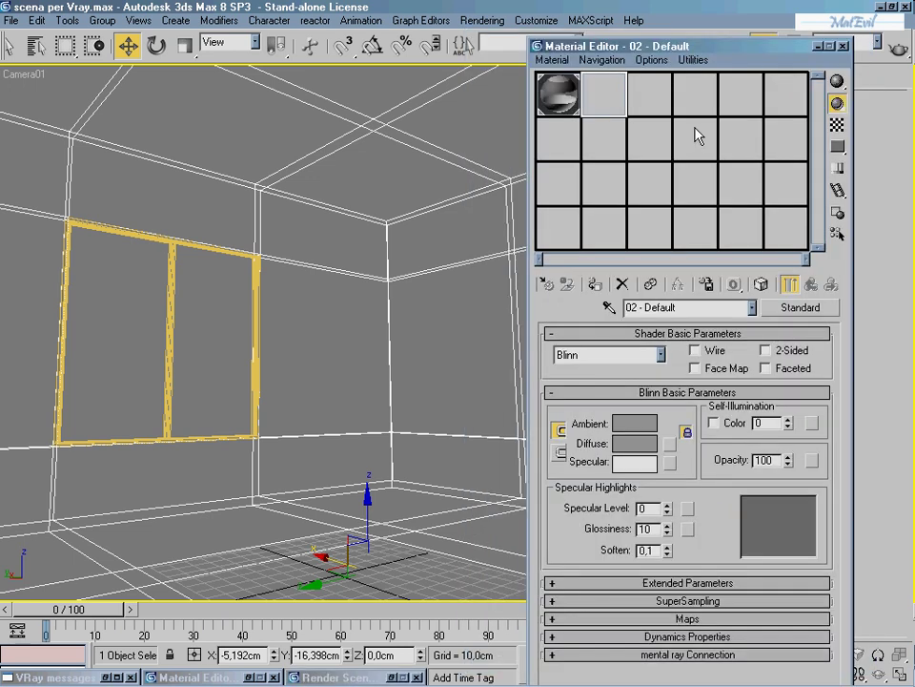
pyautogui.click(799, 308)
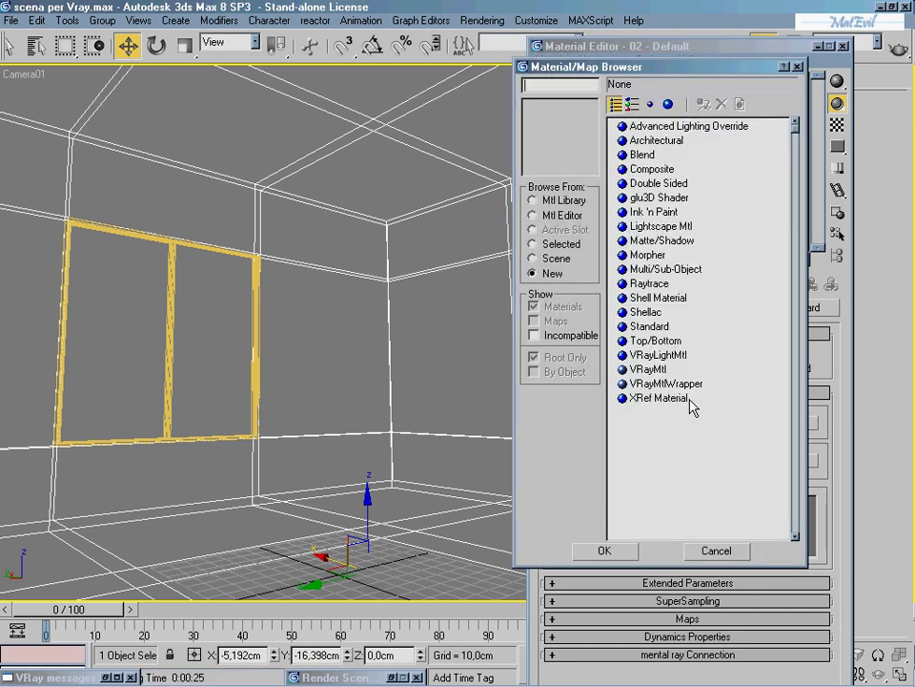
pyautogui.doubleClick(647, 369)
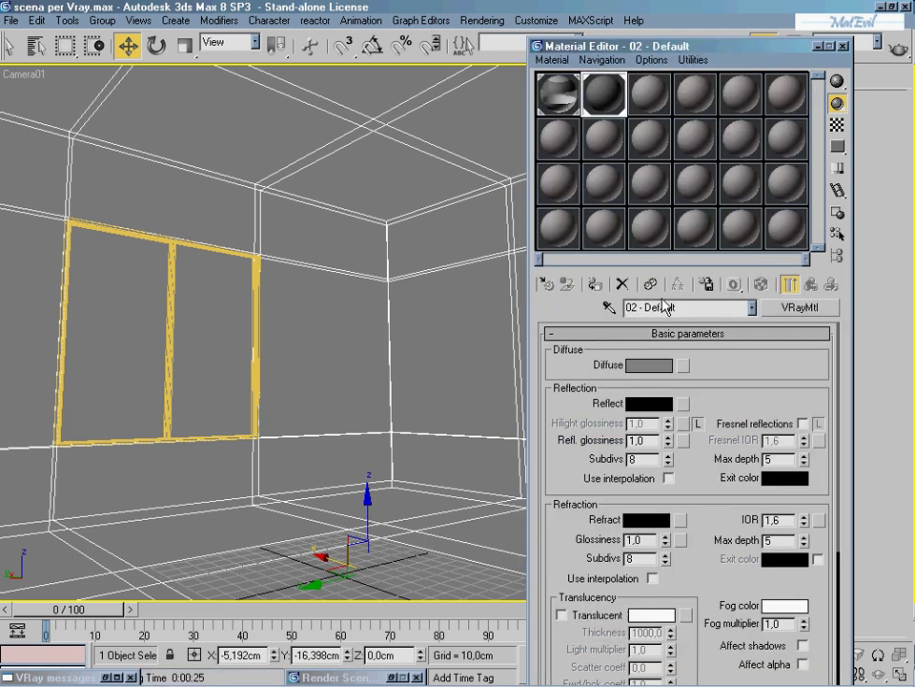
pyautogui.click(652, 364)
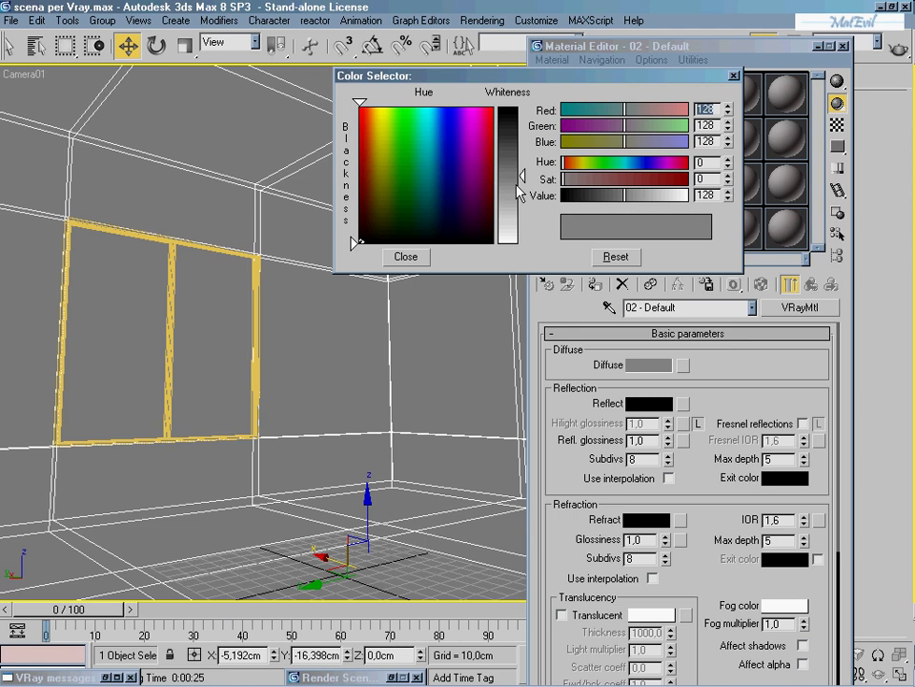
pyautogui.moveTo(520, 191); pyautogui.dragTo(521, 218)
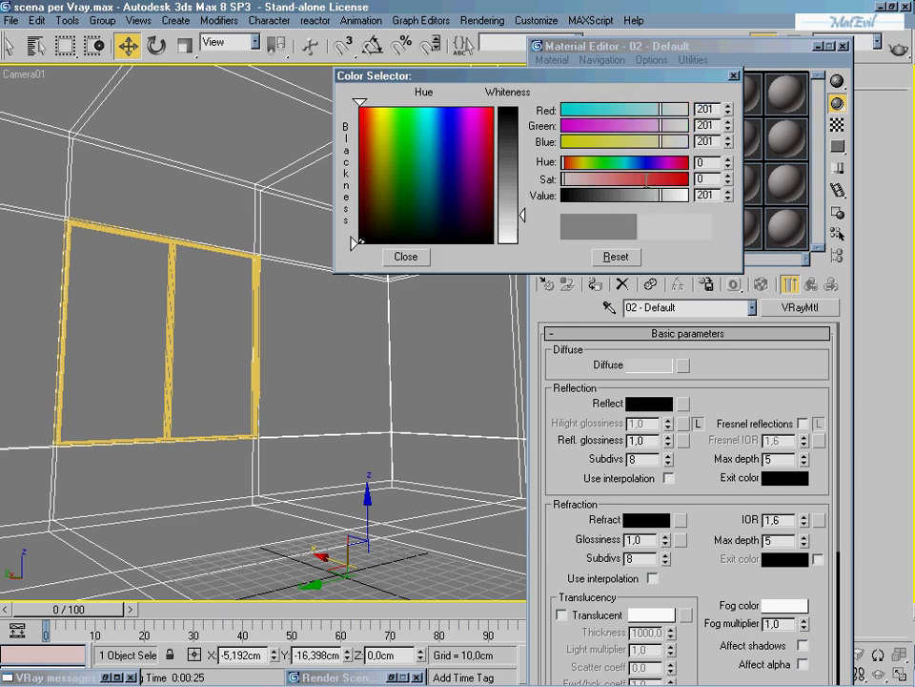
pyautogui.click(422, 265)
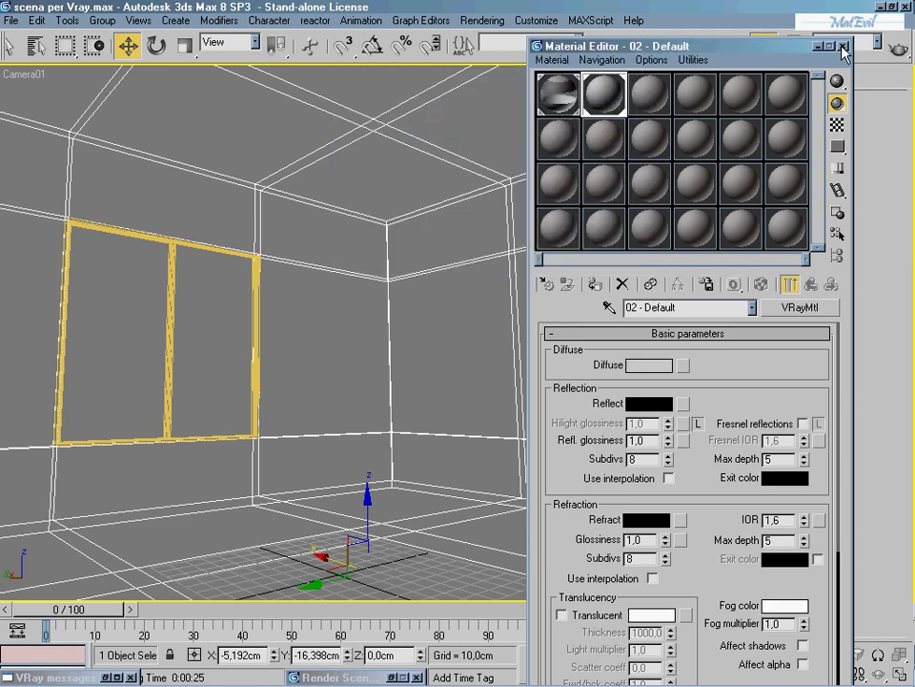
pyautogui.click(843, 47)
pyautogui.click(170, 345)
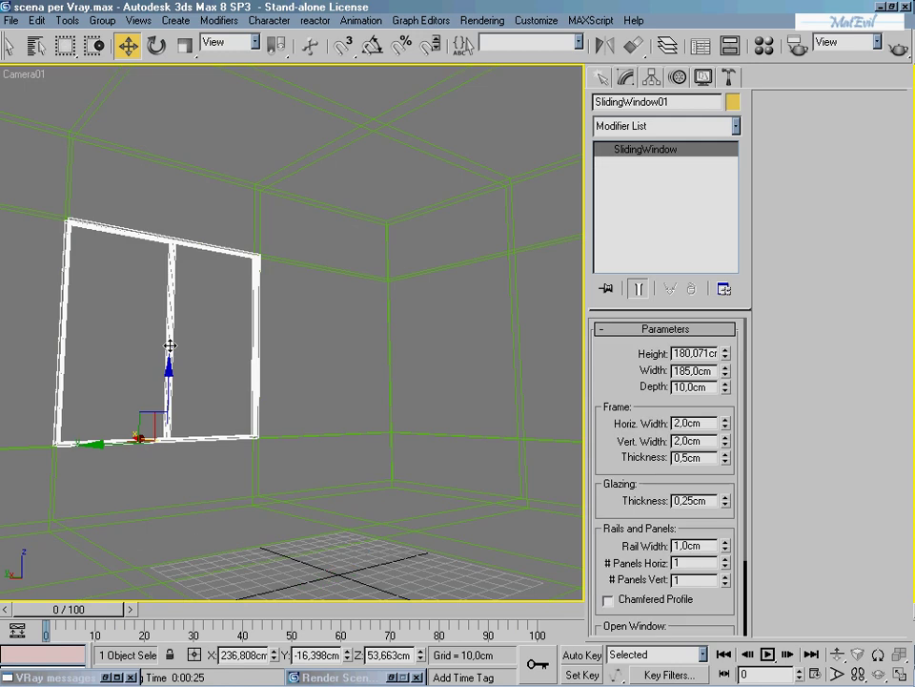
# Step: Hide the SlidingWindow01 object with Hide Selection
pyautogui.rightClick(170, 346)
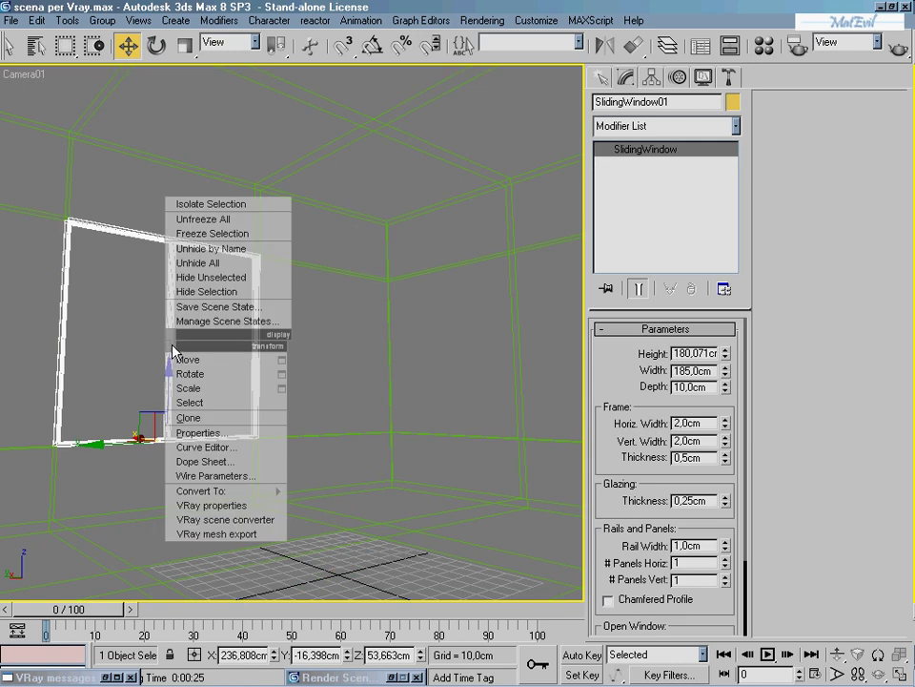
pyautogui.click(211, 278)
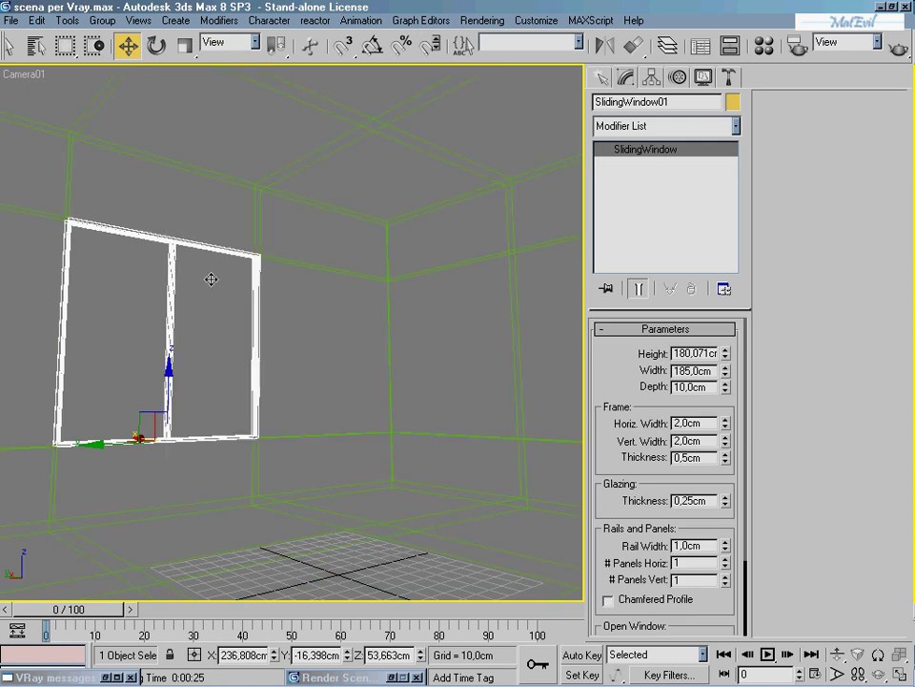
pyautogui.rightClick(211, 279)
pyautogui.click(241, 225)
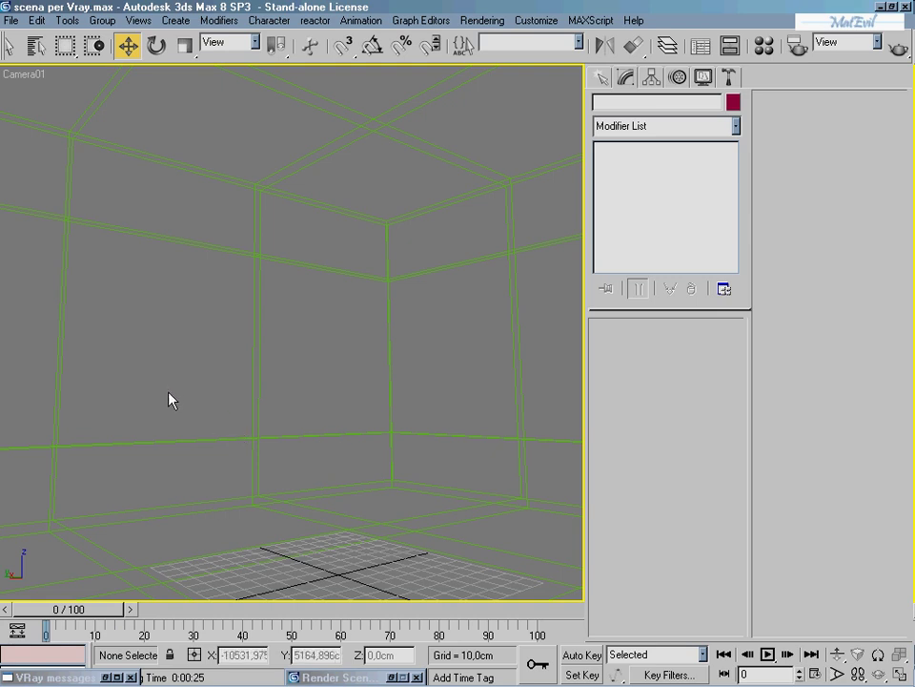
# Step: Deselect the room box and orbit out in the Perspective view
pyautogui.click(256, 348)
pyautogui.click(228, 348)
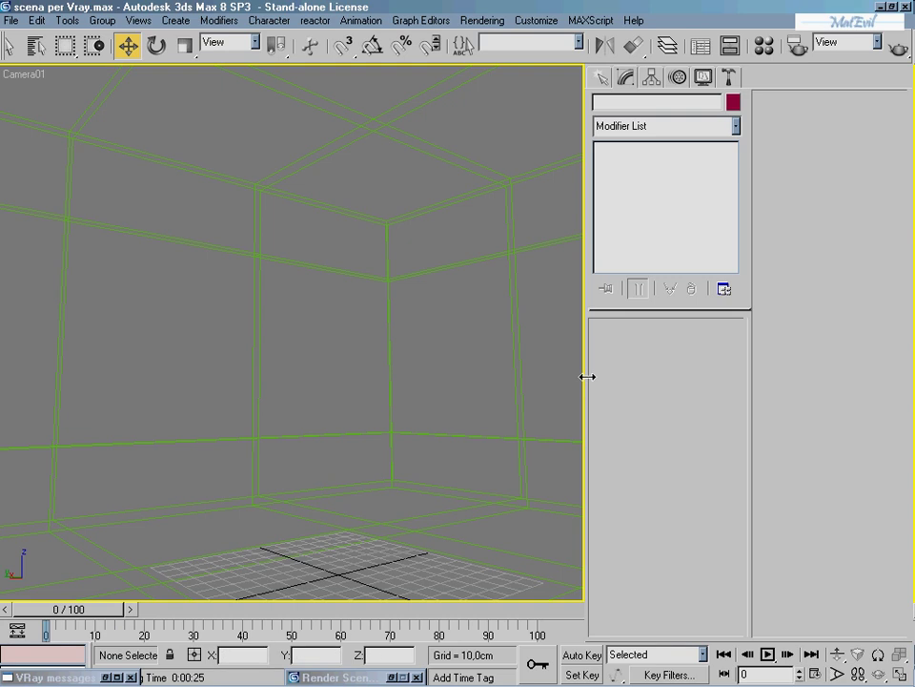
pyautogui.press('p')
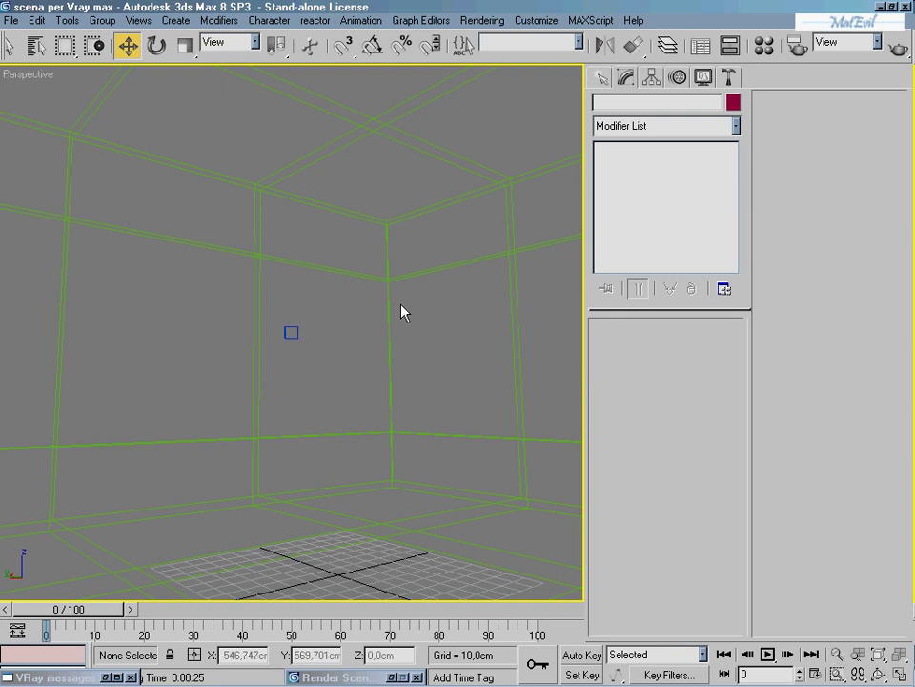
pyautogui.scroll(-10, 267, 401)
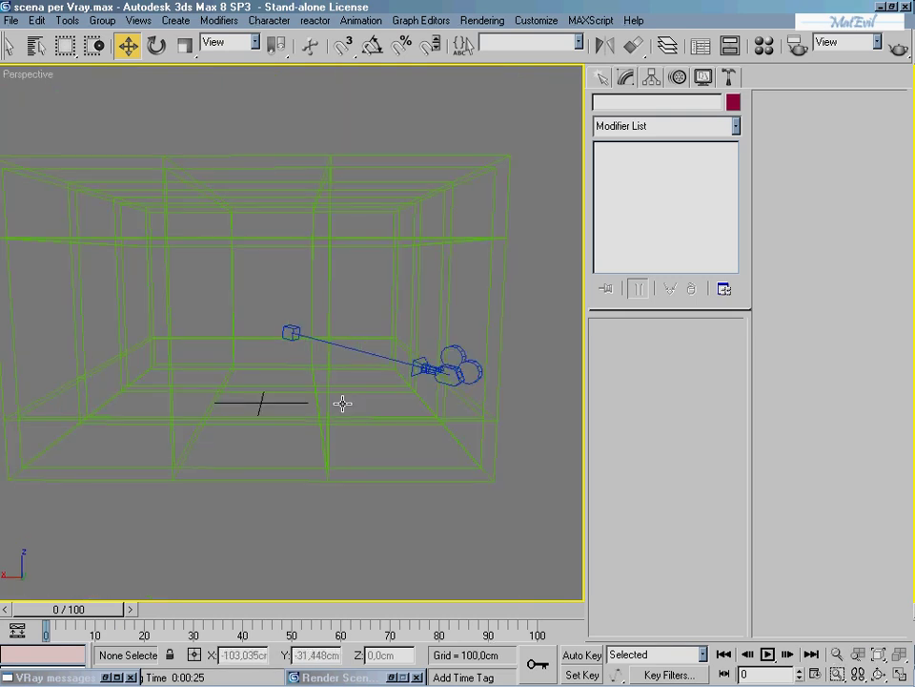
pyautogui.scroll(-5, 243, 371)
pyautogui.moveTo(388, 368)
pyautogui.keyDown('alt'); pyautogui.mouseDown(button='middle')
pyautogui.moveTo(321, 370)
pyautogui.moveTo(286, 354)
pyautogui.moveTo(333, 369)
pyautogui.mouseUp(button='middle'); pyautogui.keyUp('alt')
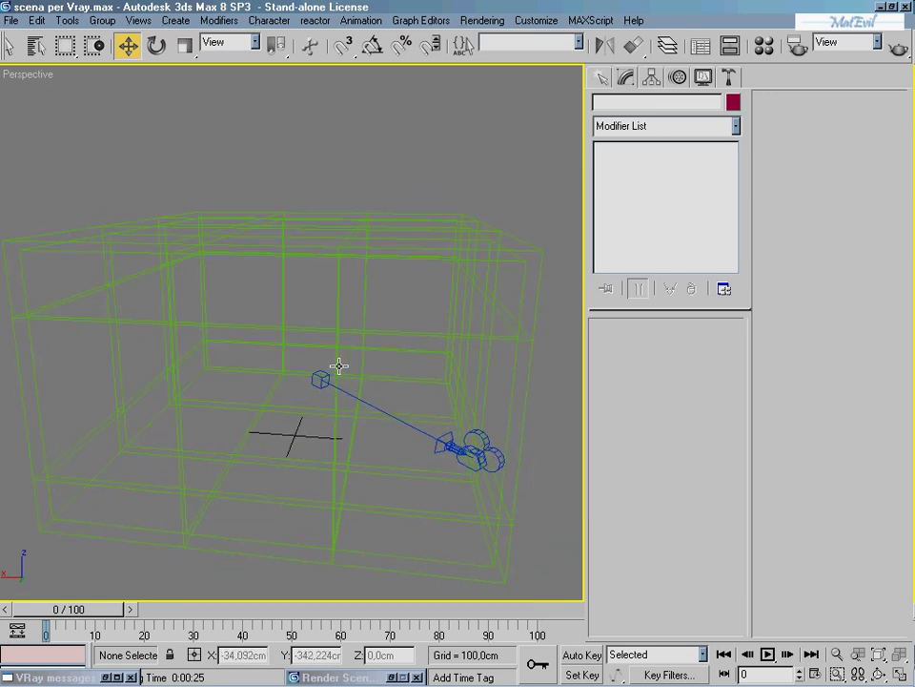
# Step: Frame the whole room and its camera in the Front view
pyautogui.press('f')
pyautogui.moveTo(359, 311); pyautogui.dragTo(351, 383, button='middle')
pyautogui.scroll(-2, 342, 361)
pyautogui.scroll(-3, 327, 362)
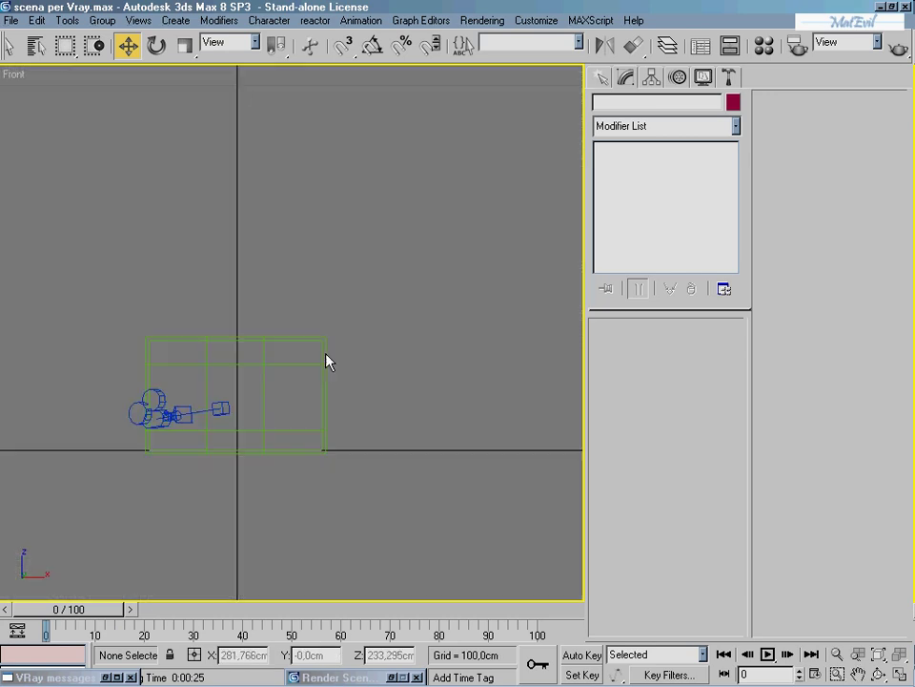
pyautogui.scroll(-3, 282, 417)
pyautogui.scroll(2, 163, 434)
pyautogui.moveTo(164, 435); pyautogui.dragTo(225, 323, button='middle')
pyautogui.scroll(2, 224, 339)
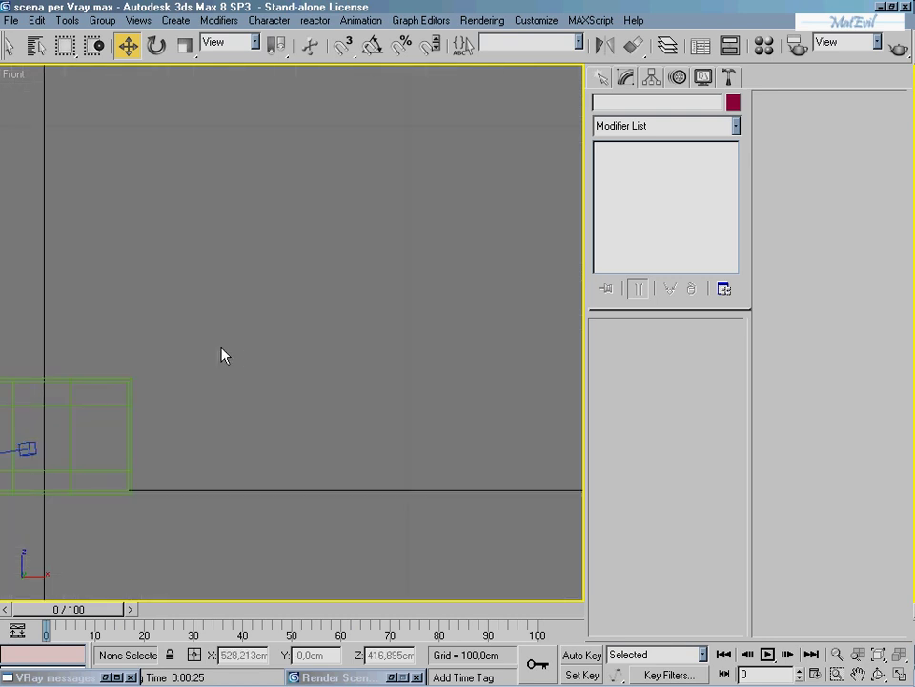
pyautogui.scroll(-3, 262, 370)
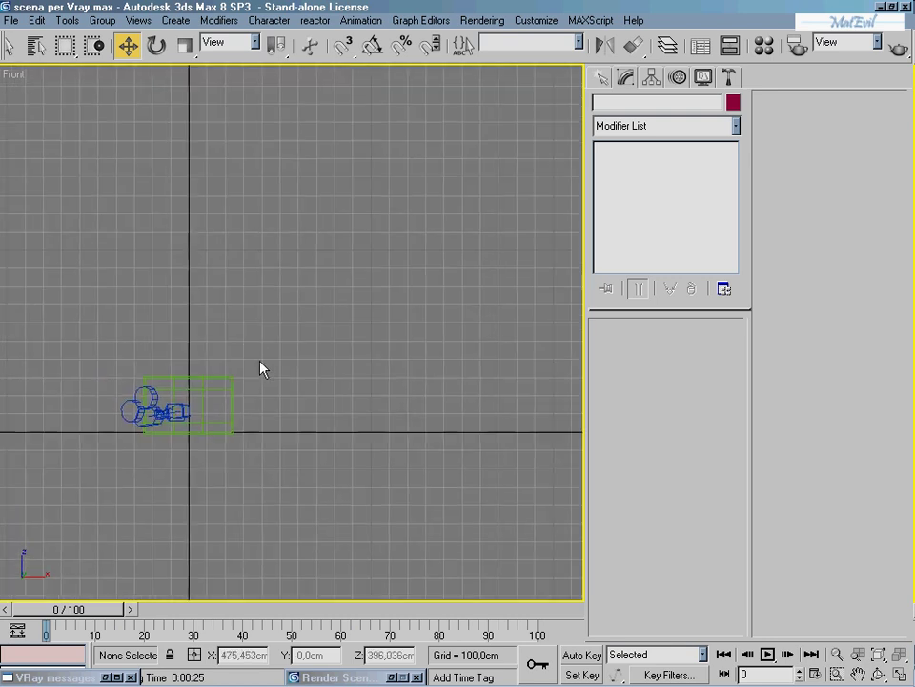
# Step: Create a Target Direct light in the Front view, aimed down into the room
pyautogui.click(601, 76)
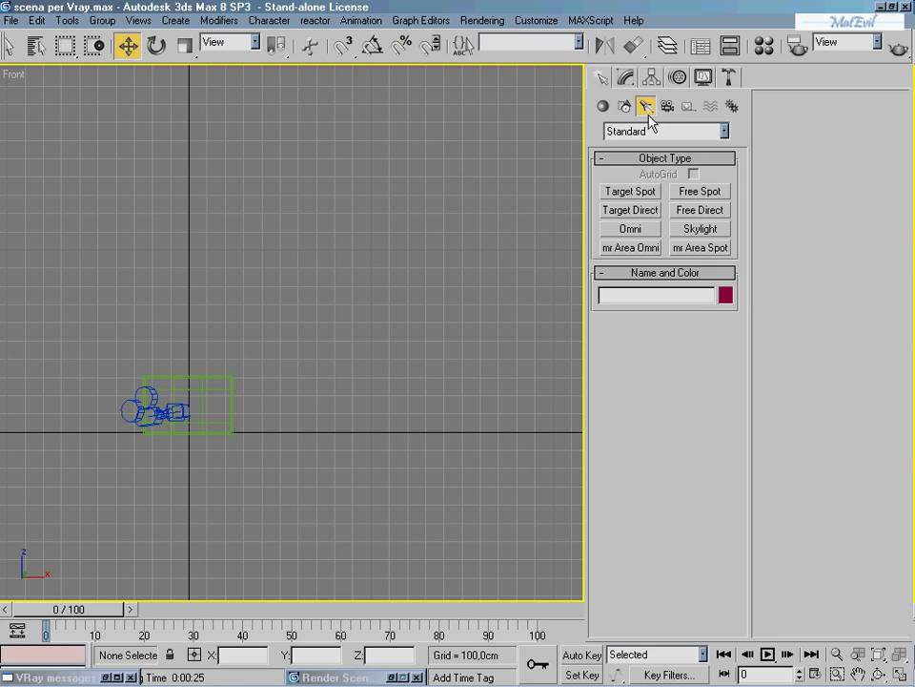
pyautogui.click(631, 209)
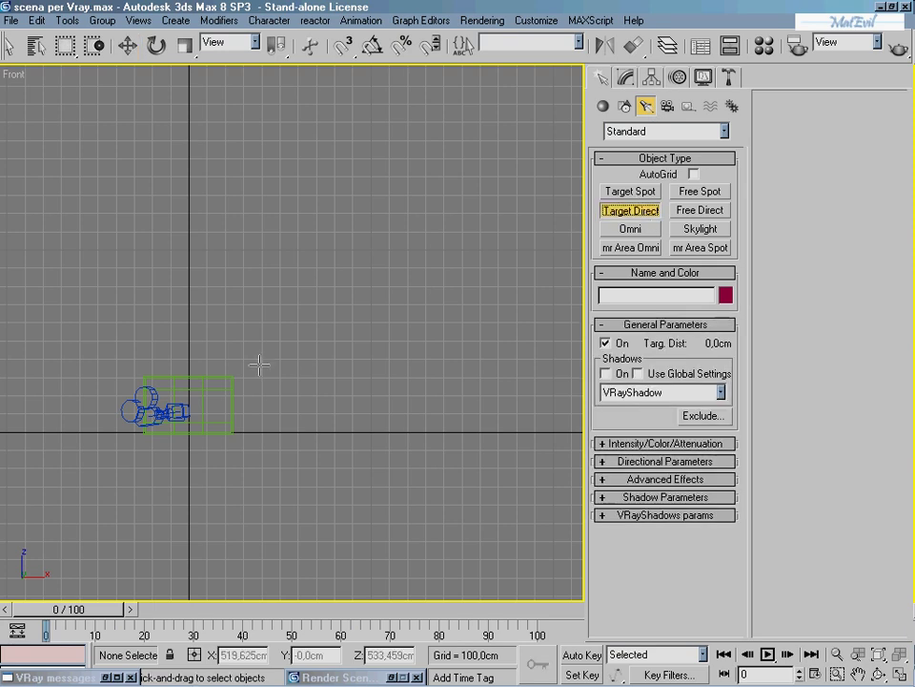
pyautogui.moveTo(539, 174)
pyautogui.mouseDown()
pyautogui.moveTo(271, 344)
pyautogui.moveTo(124, 486)
pyautogui.mouseUp()
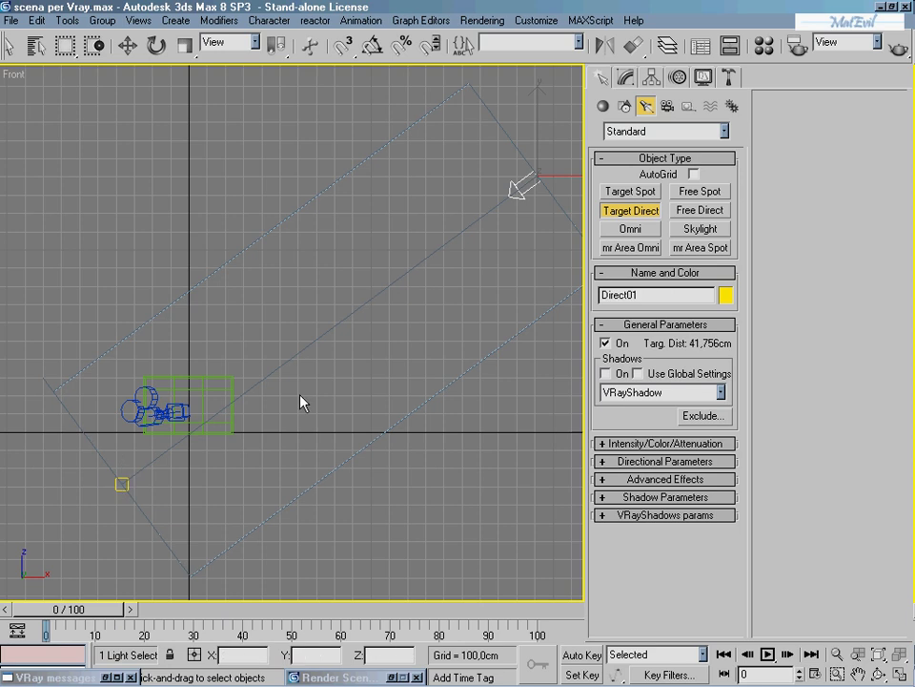
pyautogui.moveTo(513, 240); pyautogui.dragTo(487, 248, button='middle')
# Step: In the Top view, move the Direct01 light below the room
pyautogui.press('t')
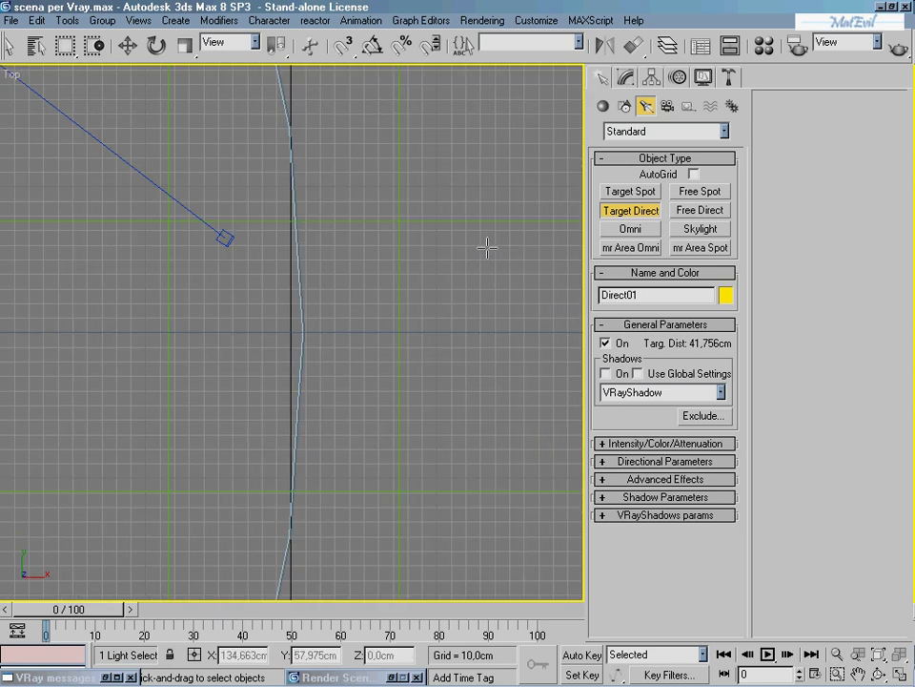
pyautogui.scroll(-2, 486, 248)
pyautogui.scroll(-5, 453, 284)
pyautogui.scroll(2, 410, 273)
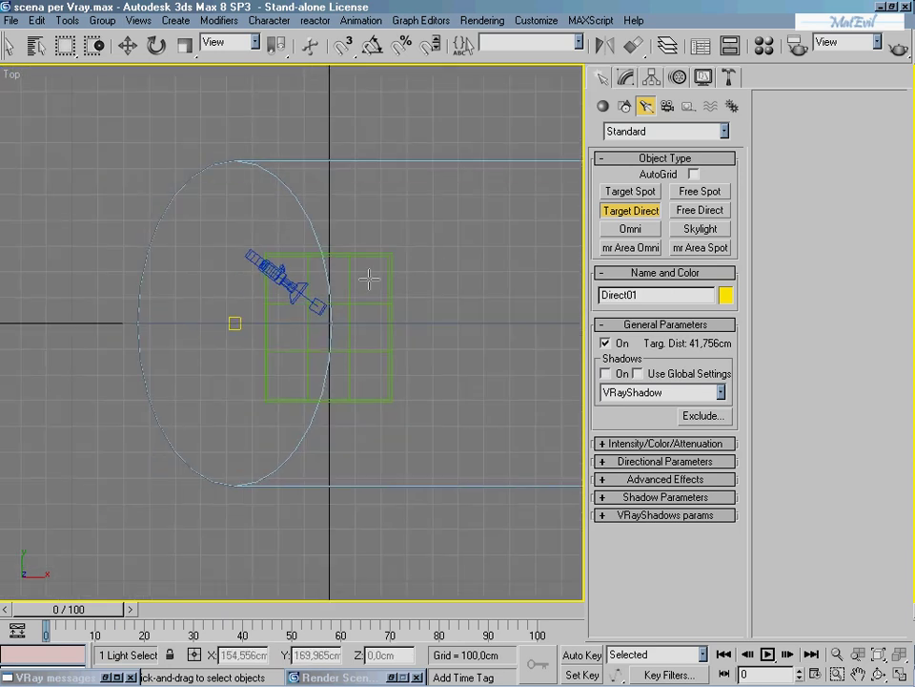
pyautogui.scroll(-3, 369, 278)
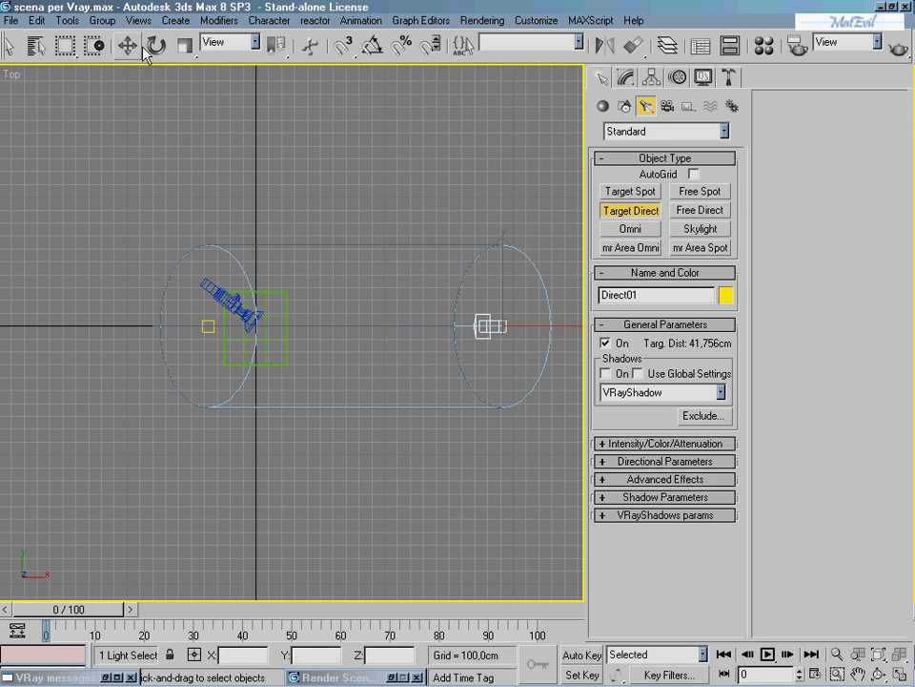
pyautogui.click(134, 46)
pyautogui.moveTo(515, 289); pyautogui.dragTo(127, 374)
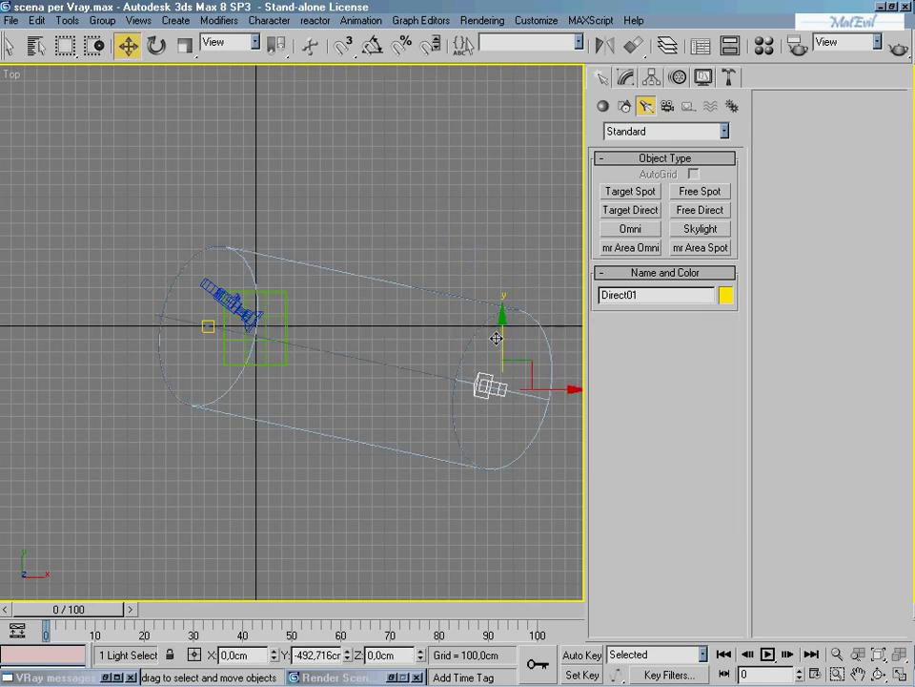
# Step: Move Direct01 to the other side of the room and nudge its target down
pyautogui.click(208, 327)
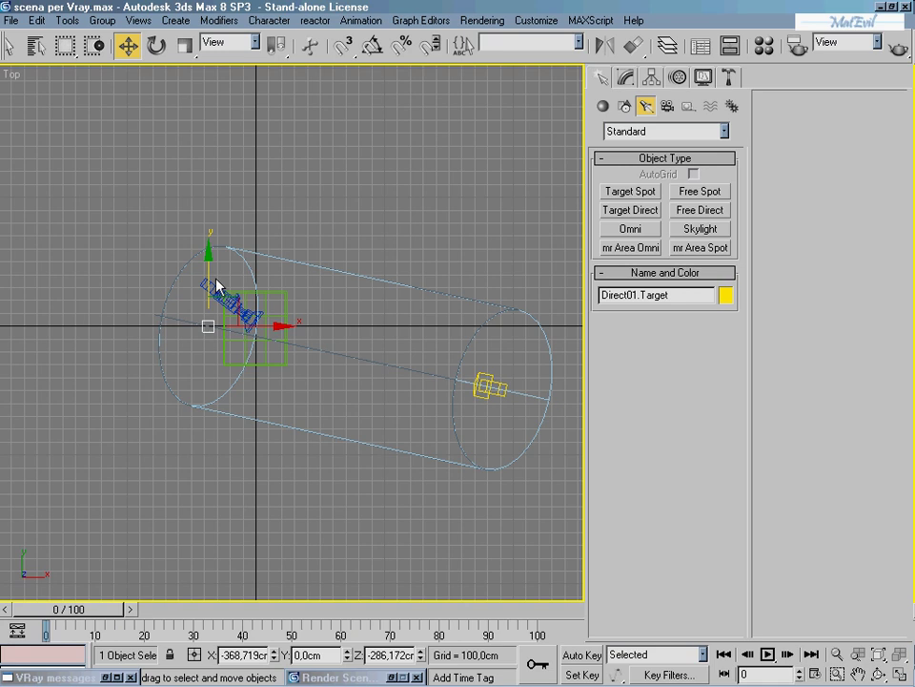
pyautogui.click(530, 394)
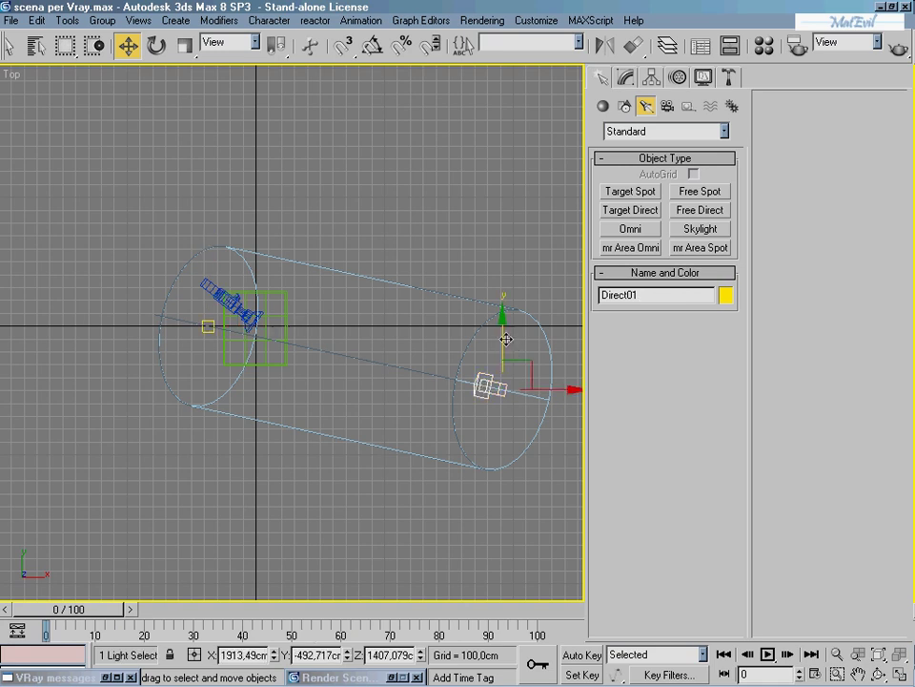
pyautogui.moveTo(505, 339); pyautogui.dragTo(506, 236)
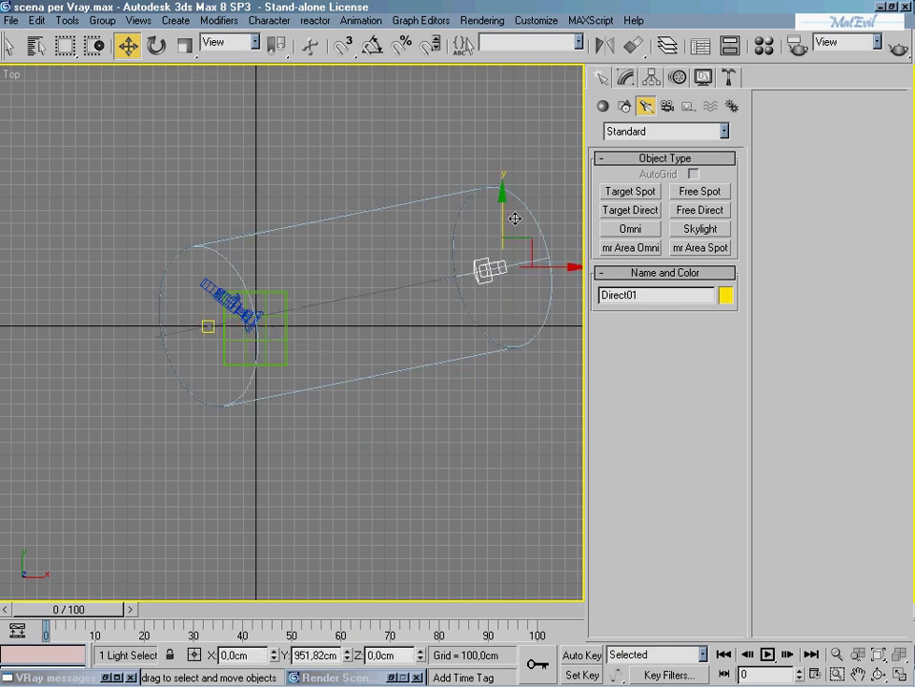
pyautogui.click(208, 326)
pyautogui.moveTo(207, 293); pyautogui.dragTo(207, 325)
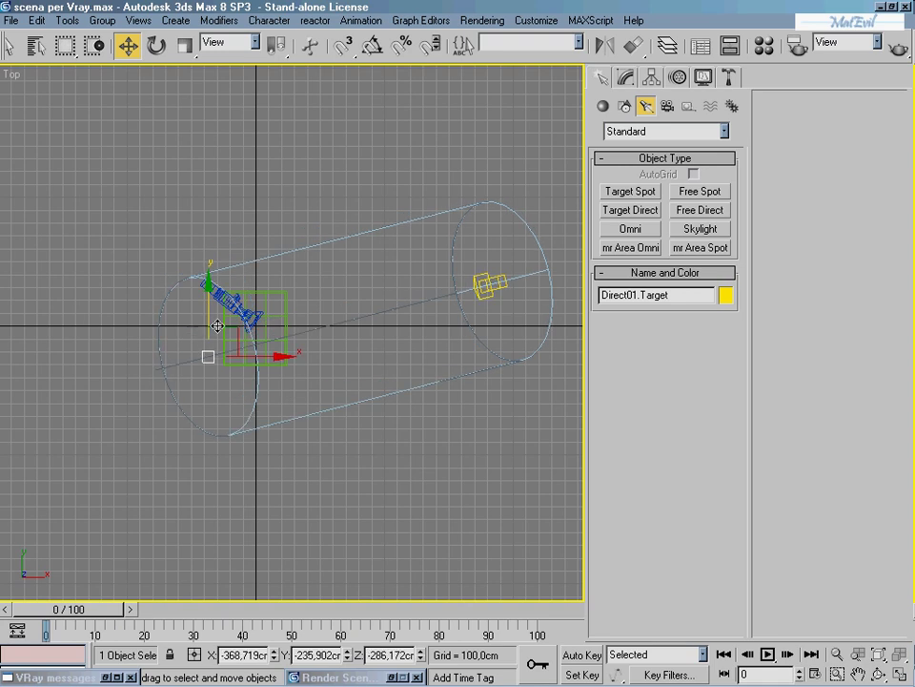
pyautogui.click(363, 454)
pyautogui.press('c')
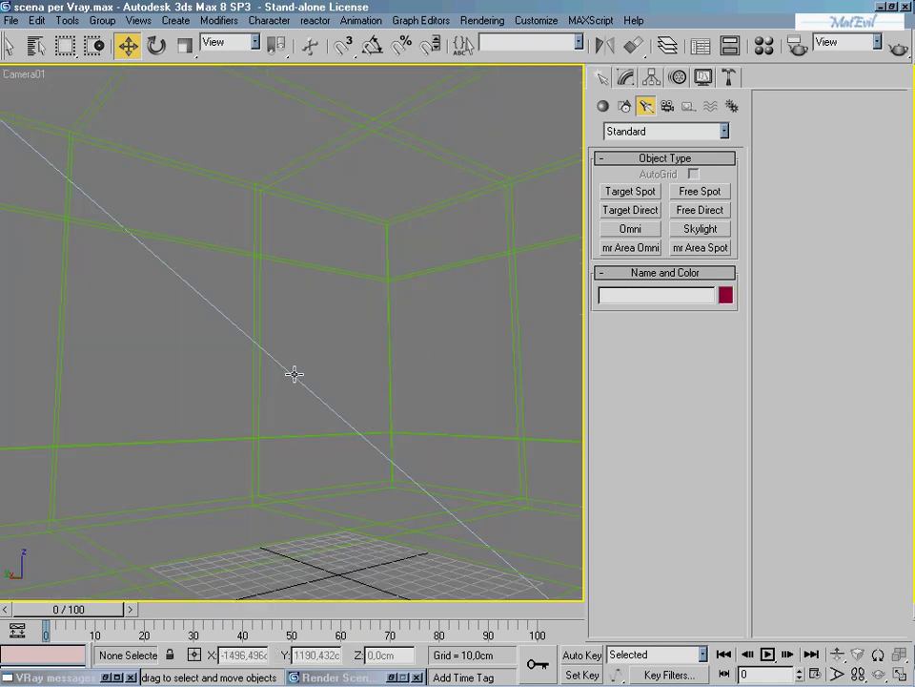
# Step: Turn off default lights in V-Ray's Global switches
pyautogui.click(797, 46)
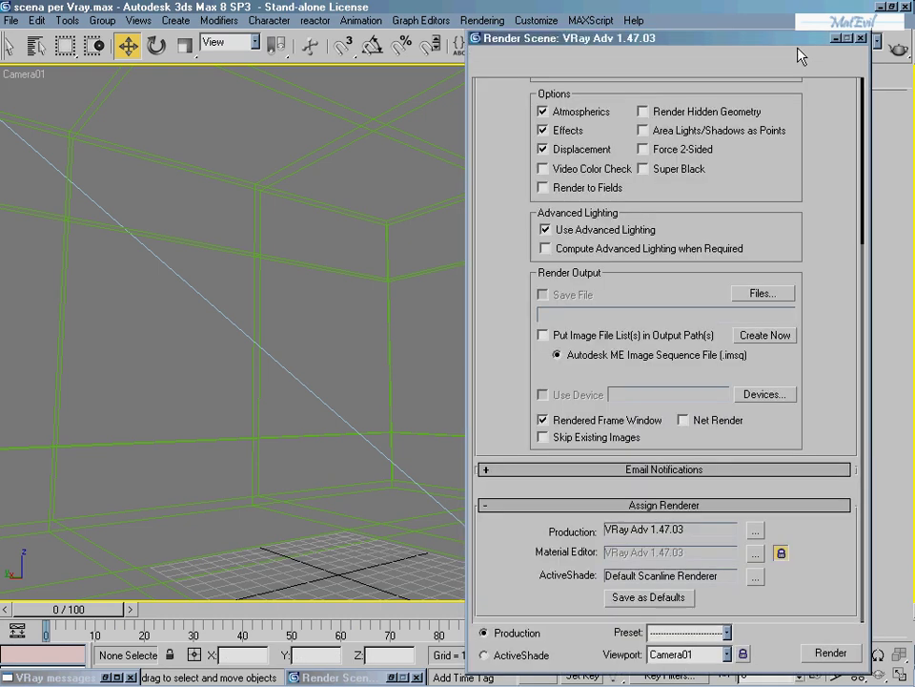
pyautogui.scroll(5, 775, 185)
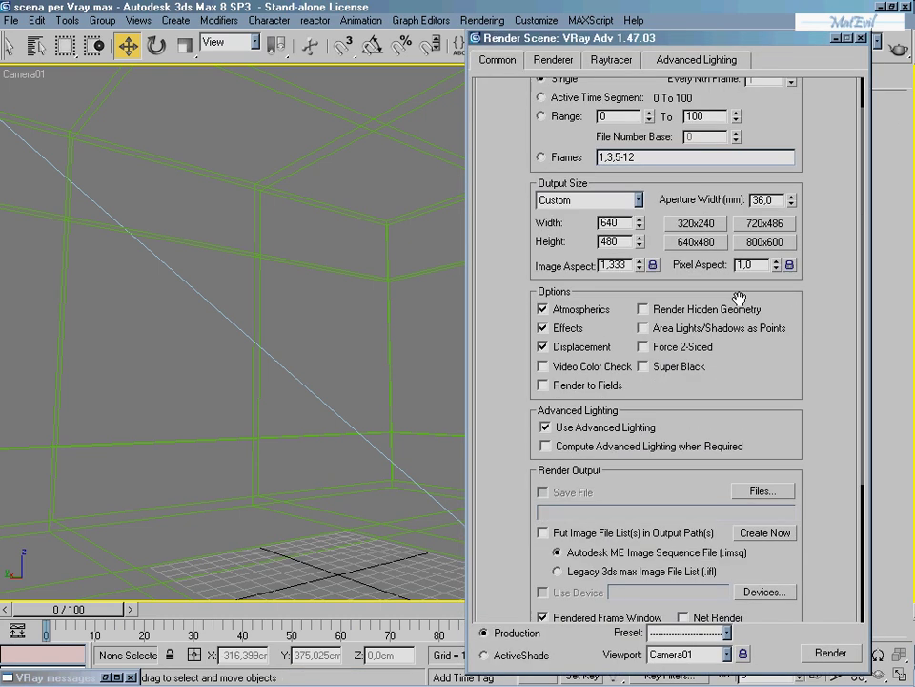
pyautogui.click(553, 59)
pyautogui.click(636, 142)
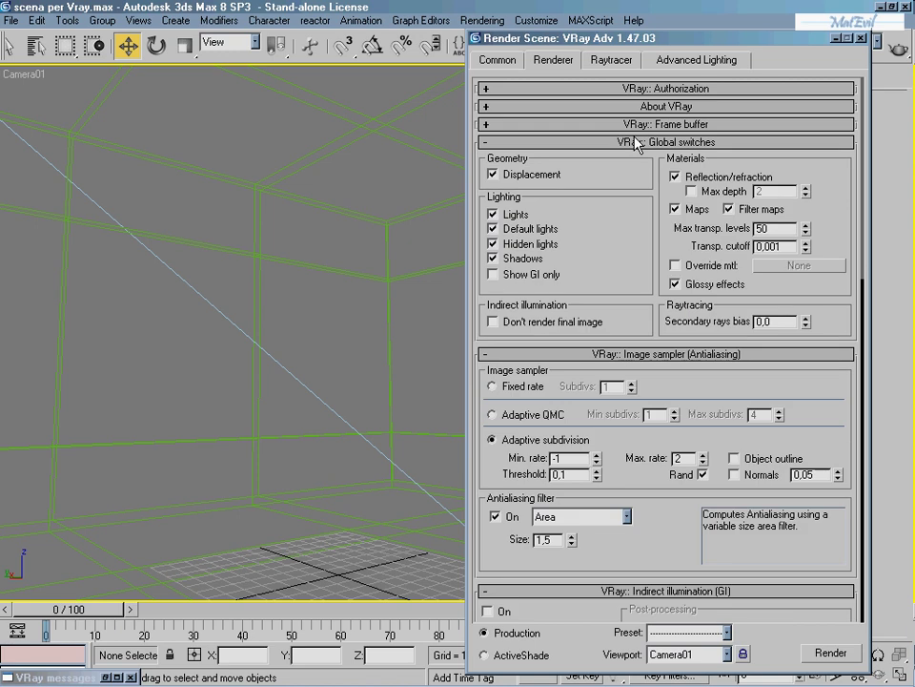
pyautogui.click(530, 230)
pyautogui.scroll(-2, 620, 286)
pyautogui.scroll(2, 620, 291)
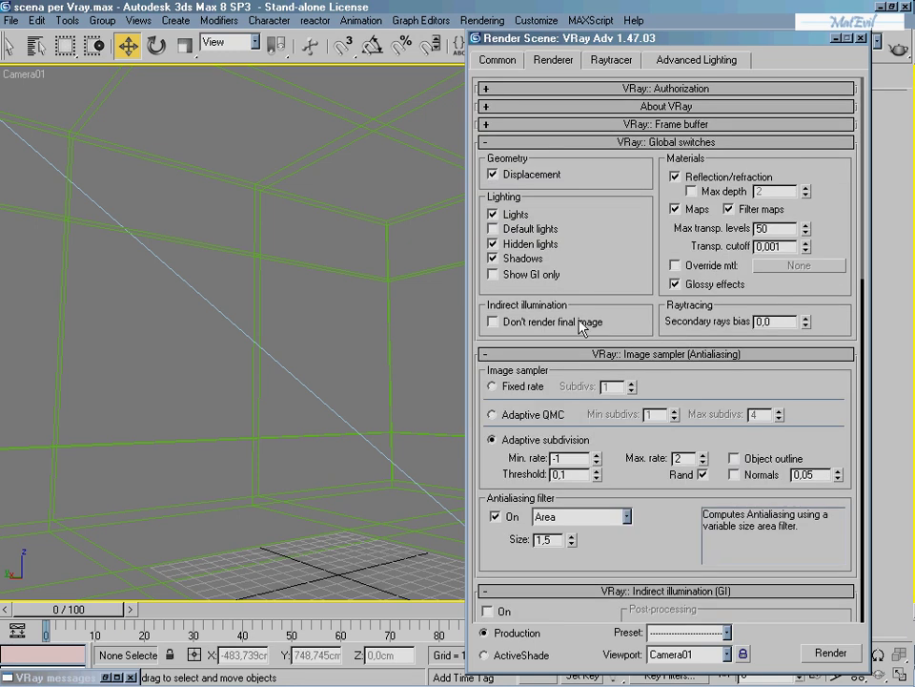
# Step: Try a VRayMtl global override material, then switch the override off
pyautogui.click(721, 273)
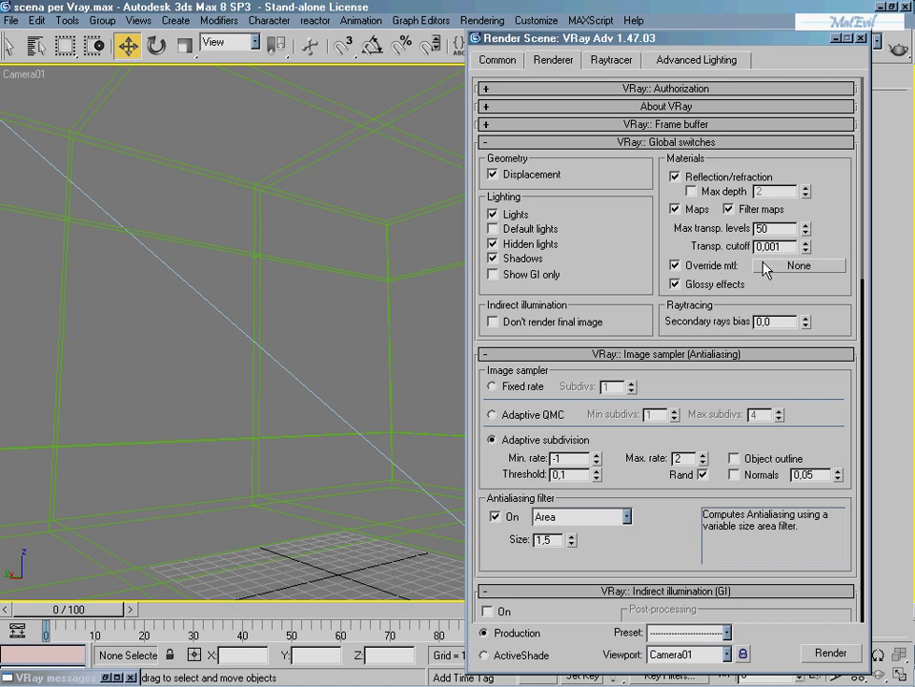
pyautogui.click(766, 267)
pyautogui.click(650, 384)
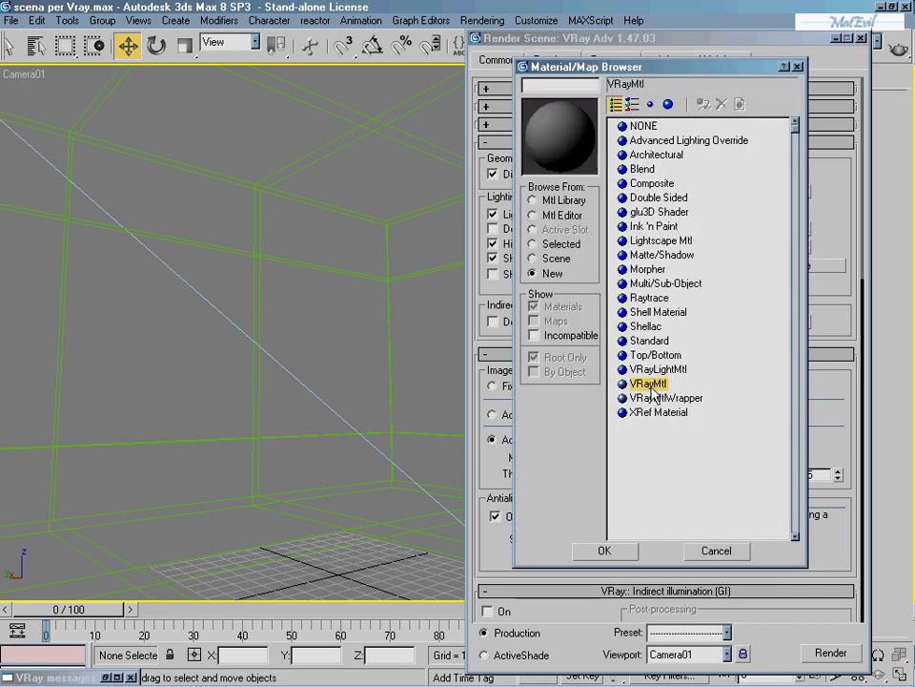
pyautogui.doubleClick(651, 384)
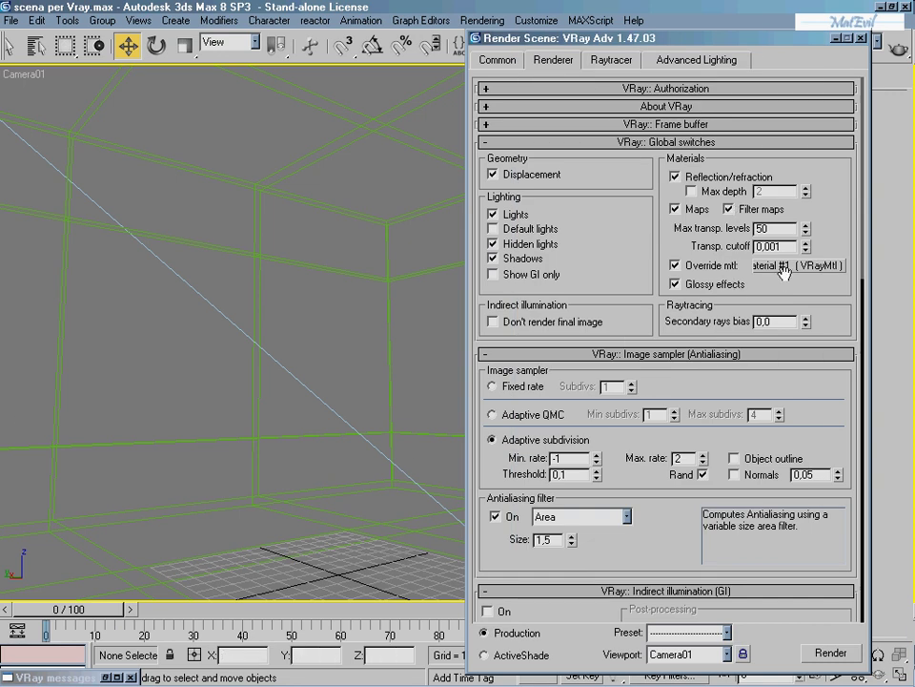
pyautogui.click(784, 271)
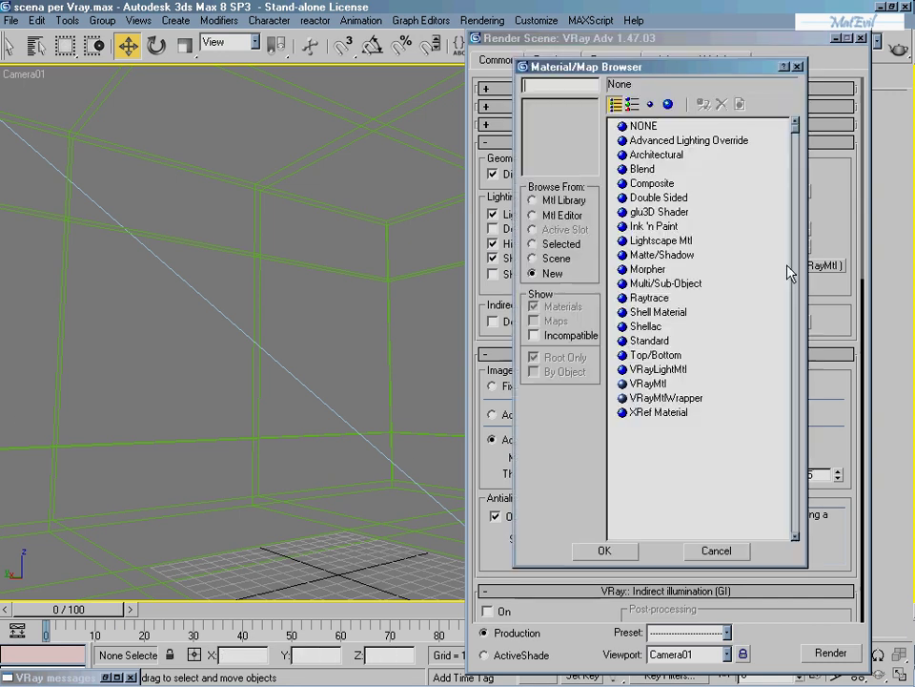
pyautogui.click(797, 68)
pyautogui.click(676, 266)
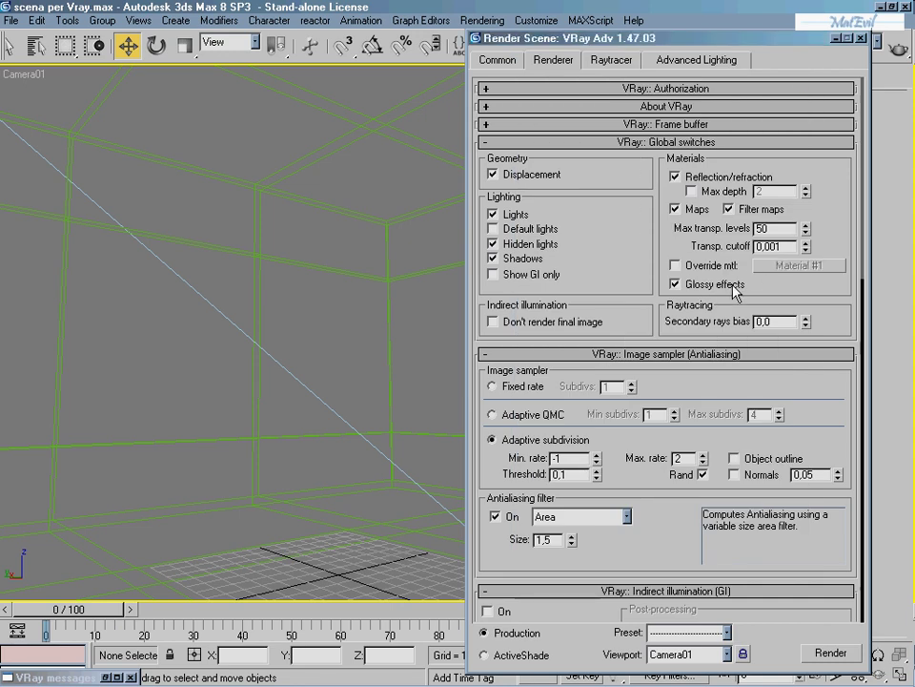
# Step: Use the Adaptive subdivision image sampler with the Catmull-Rom antialiasing filter
pyautogui.scroll(-1, 729, 248)
pyautogui.scroll(-2, 729, 257)
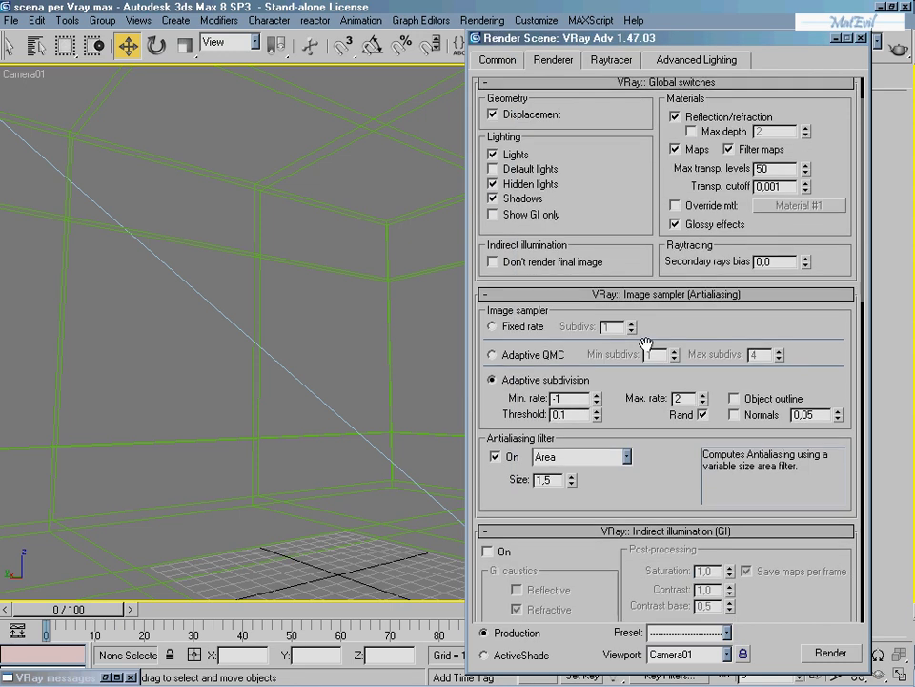
pyautogui.moveTo(666, 477); pyautogui.dragTo(664, 405)
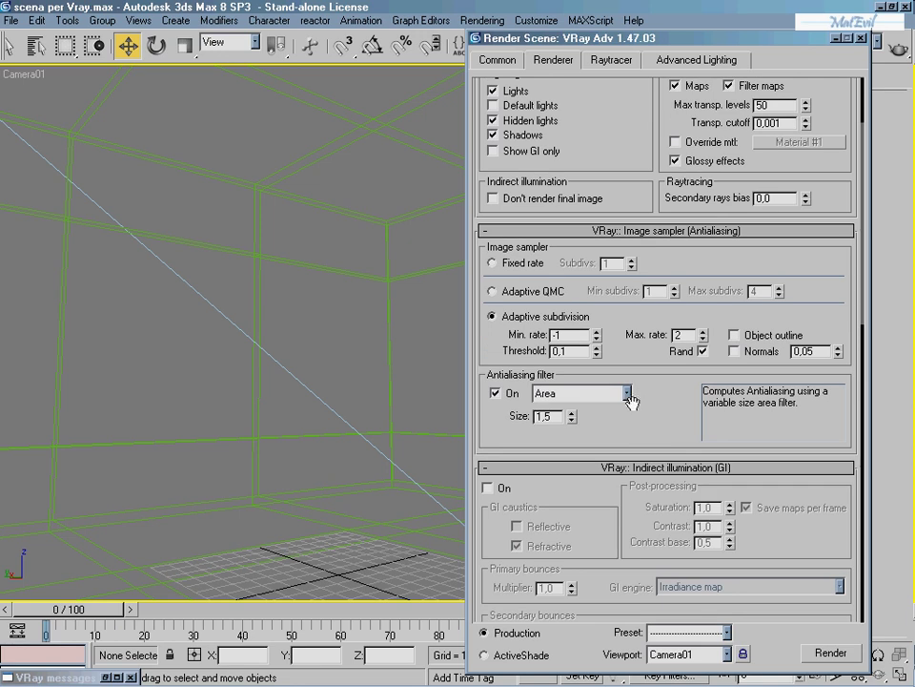
pyautogui.click(626, 393)
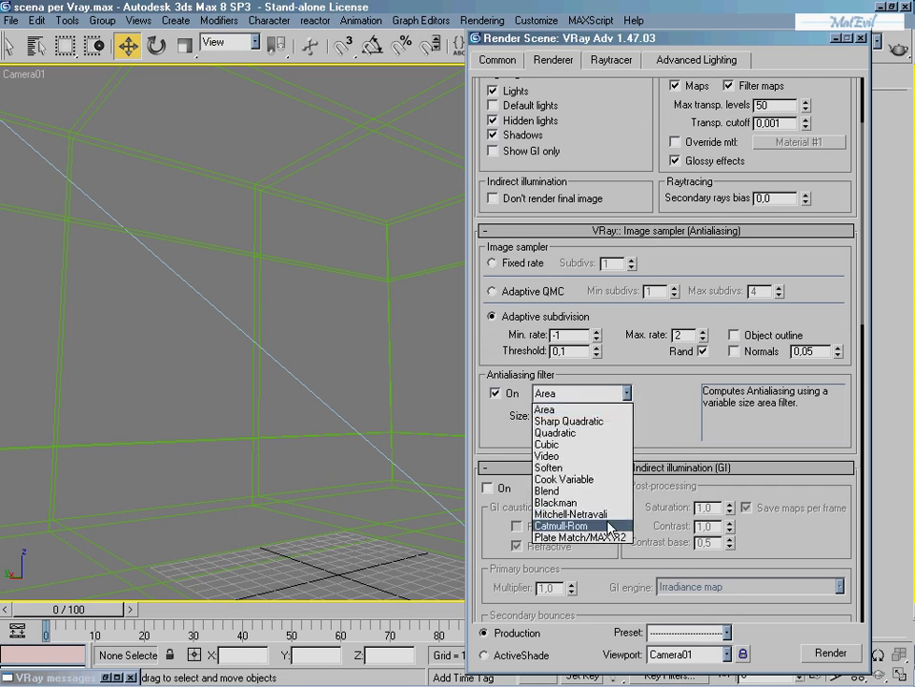
pyautogui.click(601, 584)
pyautogui.click(662, 408)
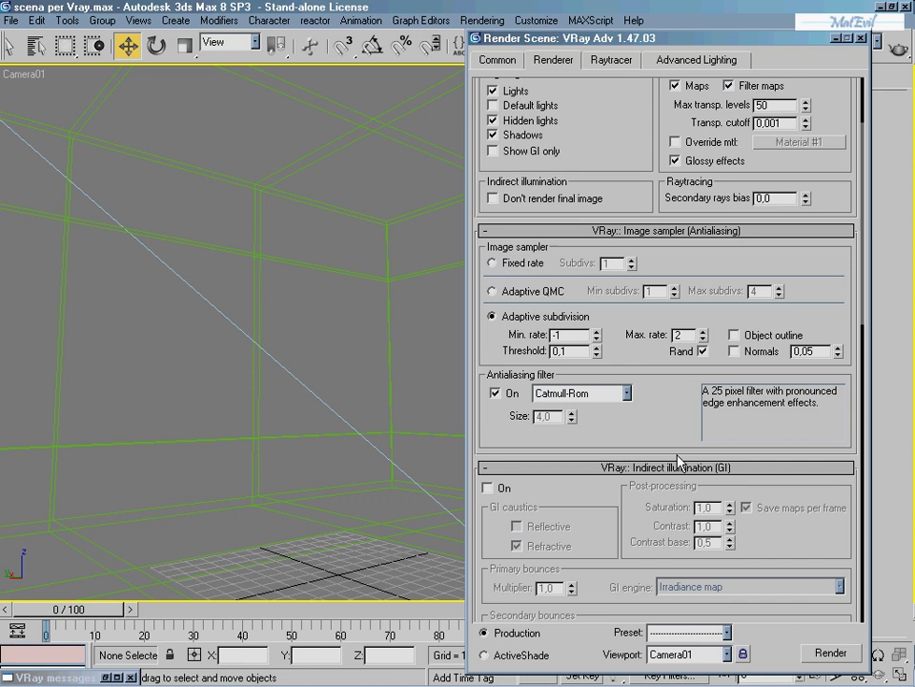
pyautogui.moveTo(678, 461); pyautogui.dragTo(677, 342)
# Step: Enable indirect illumination with the Low irradiance map preset
pyautogui.click(488, 365)
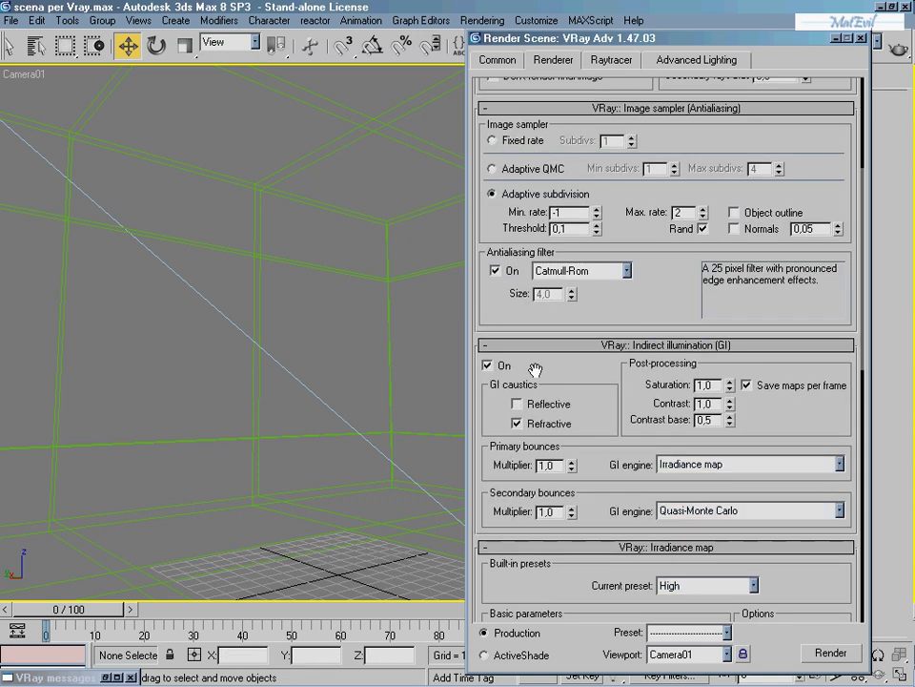
pyautogui.moveTo(536, 369)
pyautogui.mouseDown()
pyautogui.moveTo(616, 159)
pyautogui.moveTo(610, 252)
pyautogui.moveTo(599, 199)
pyautogui.mouseUp()
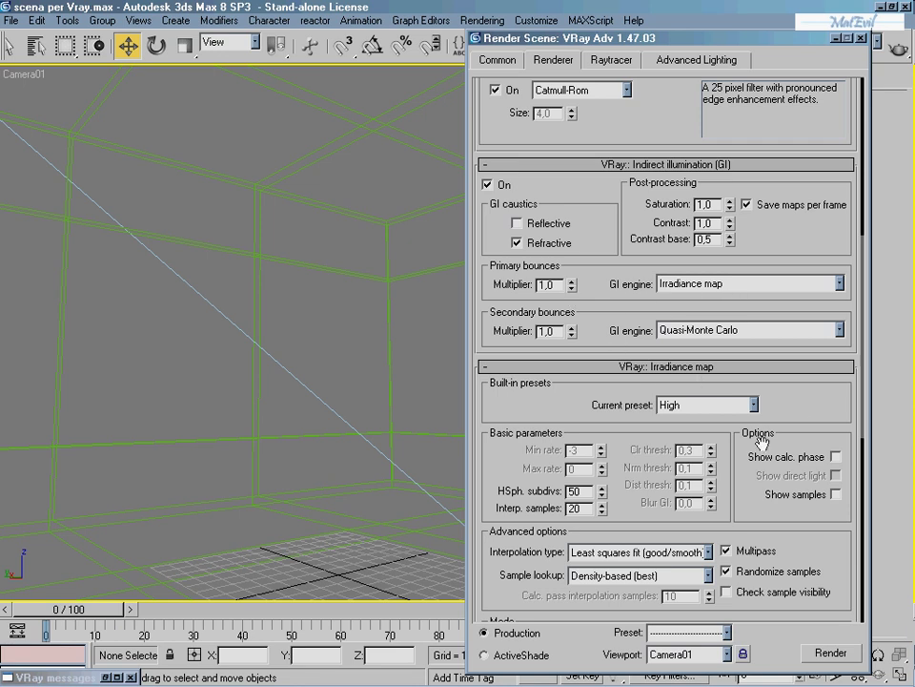
pyautogui.click(732, 404)
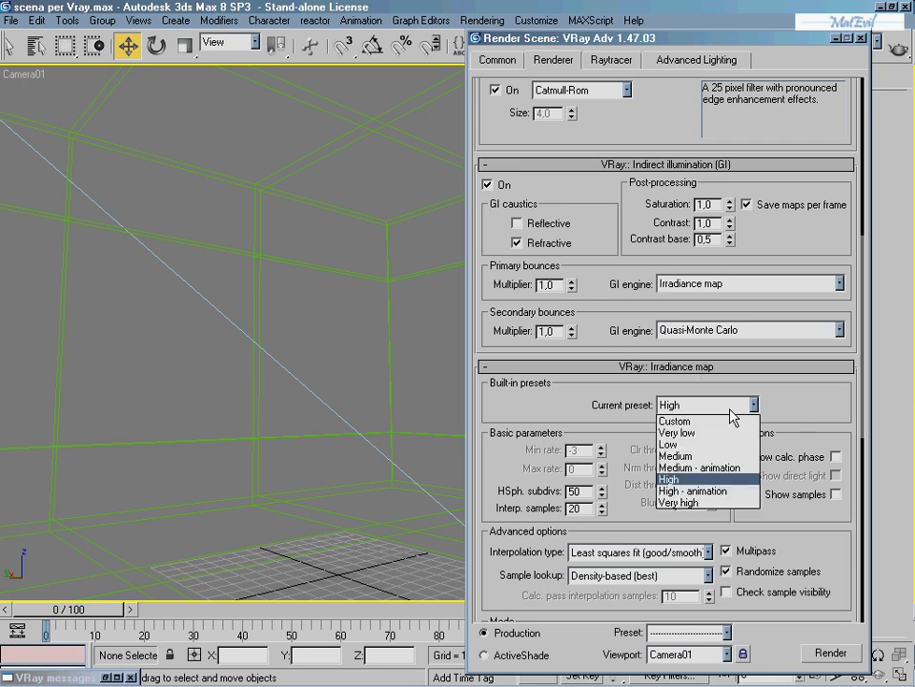
pyautogui.click(696, 430)
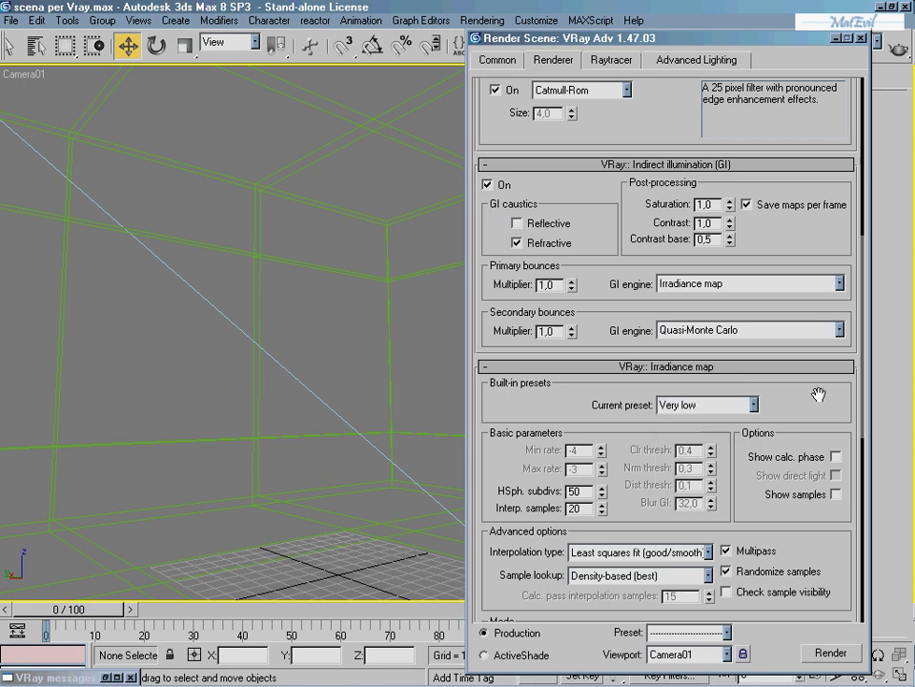
pyautogui.click(733, 405)
pyautogui.click(729, 439)
pyautogui.click(822, 412)
# Step: Turn on Show calc. phase and set sample lookup to Overlapping
pyautogui.moveTo(765, 516); pyautogui.dragTo(831, 411)
pyautogui.click(836, 394)
pyautogui.scroll(-2, 753, 461)
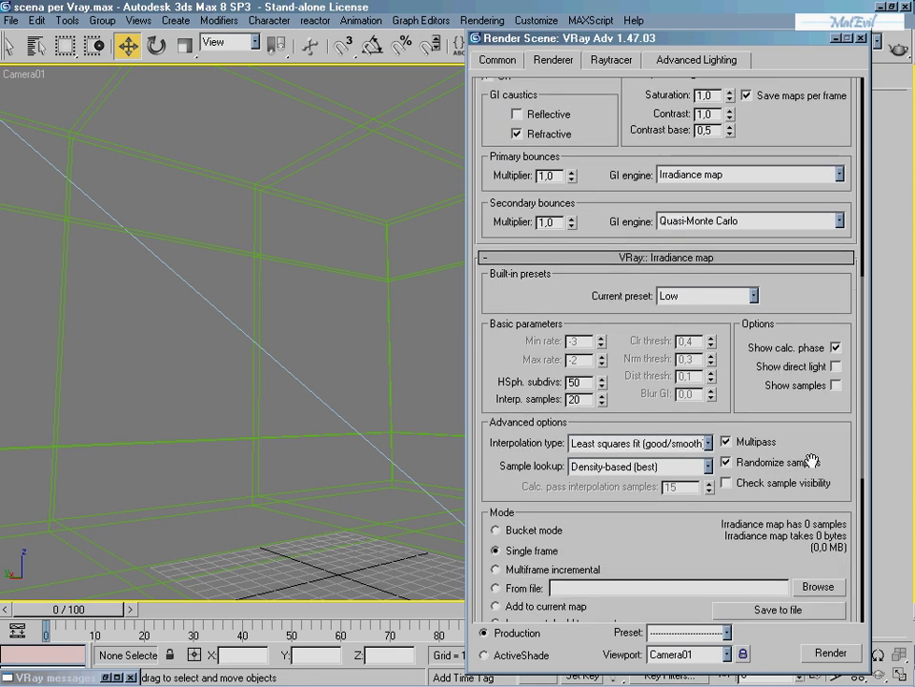
pyautogui.click(663, 458)
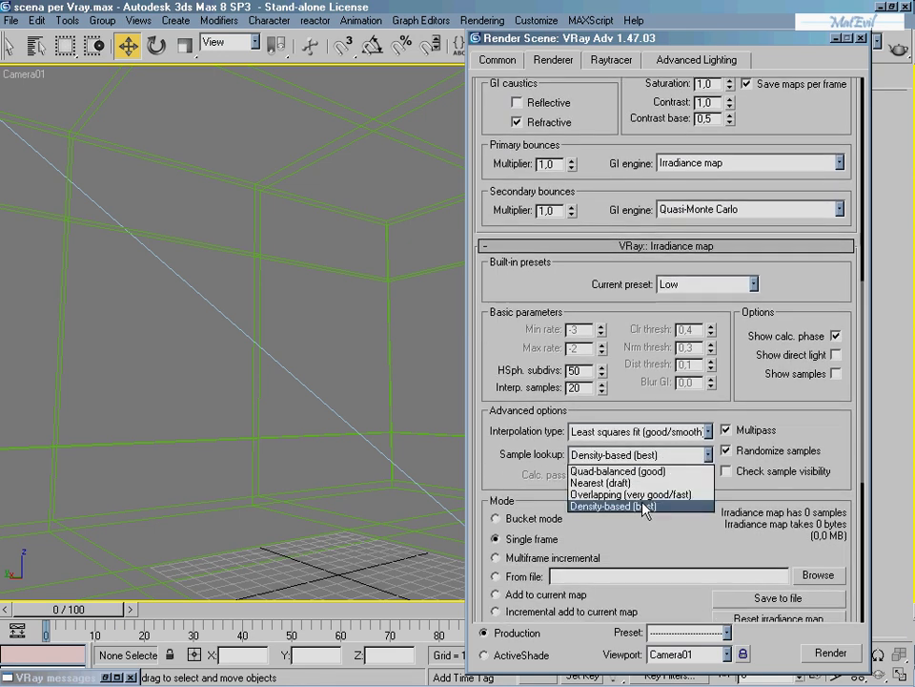
pyautogui.click(630, 494)
pyautogui.scroll(5, 633, 524)
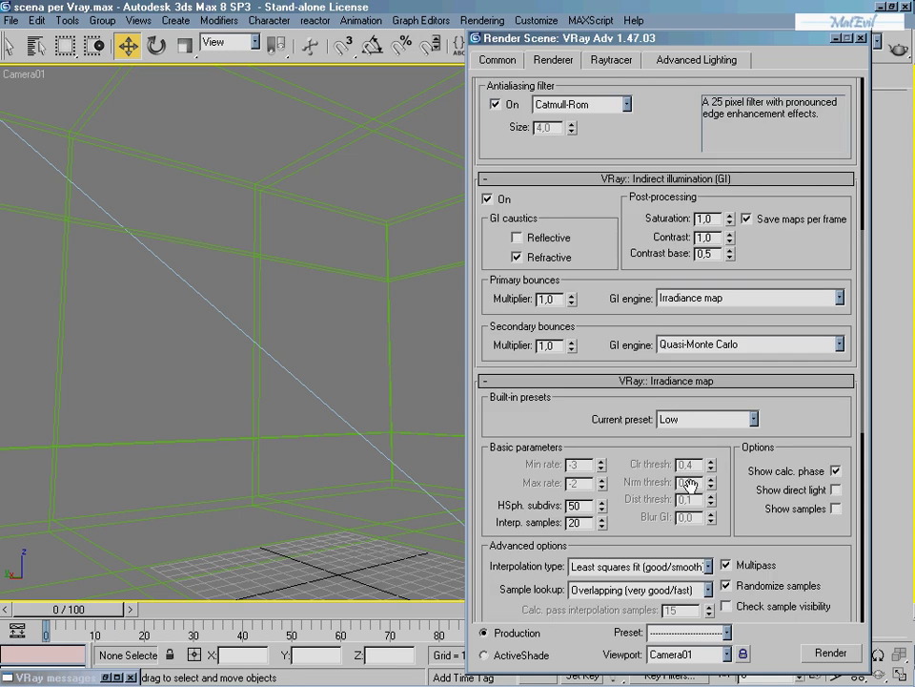
pyautogui.scroll(1, 689, 484)
# Step: Select the Direct01 light by name
pyautogui.click(829, 39)
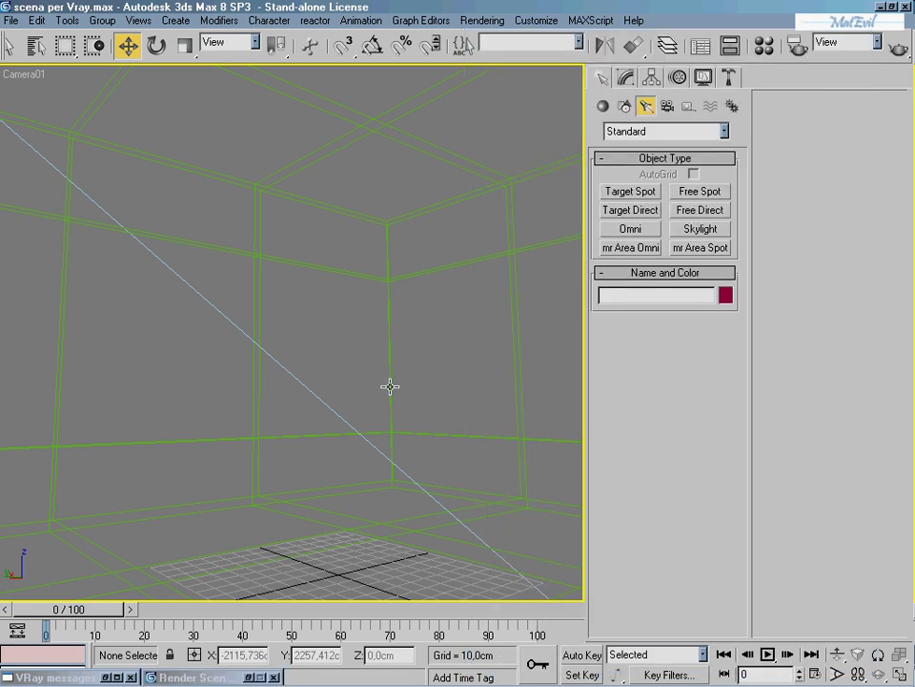
pyautogui.click(625, 77)
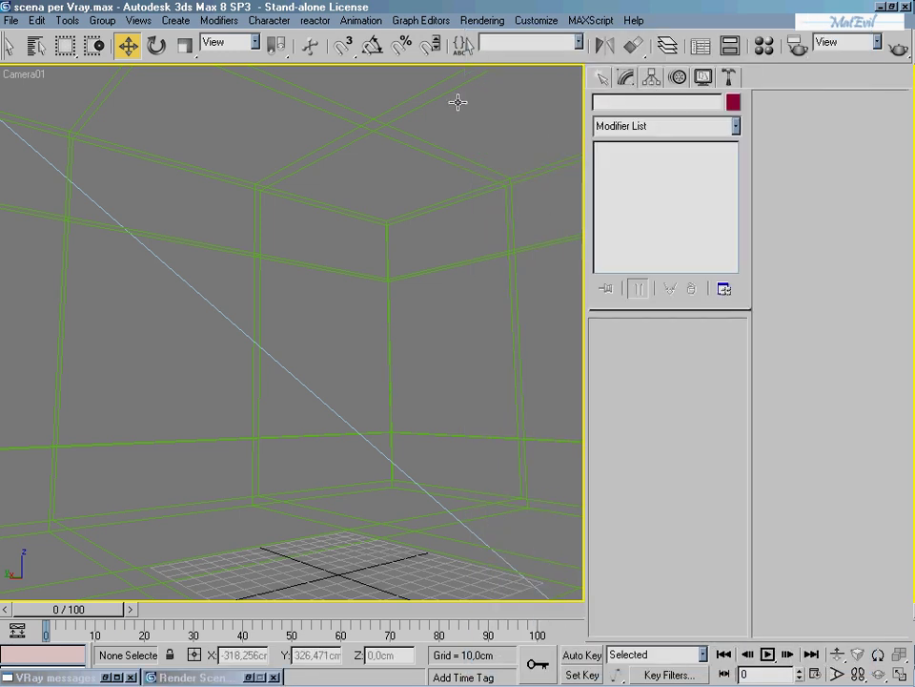
pyautogui.click(10, 45)
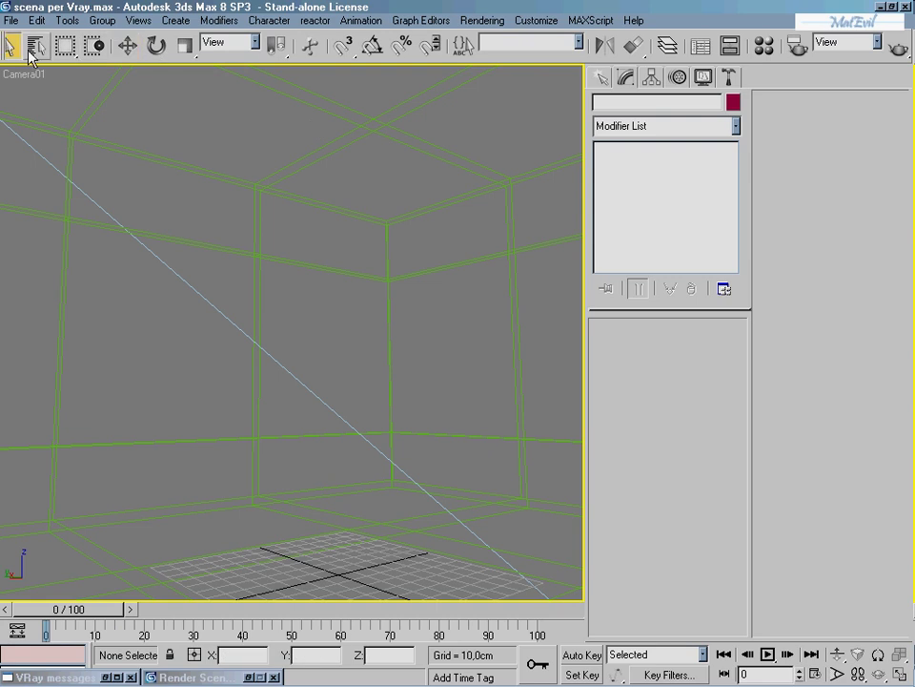
pyautogui.click(36, 44)
pyautogui.click(324, 244)
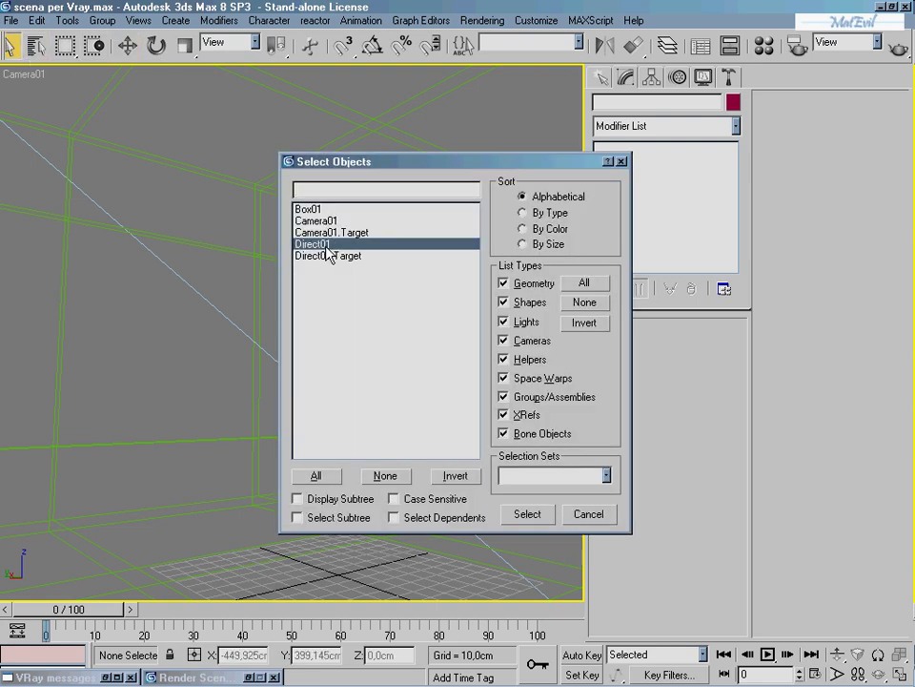
pyautogui.click(528, 517)
pyautogui.click(551, 525)
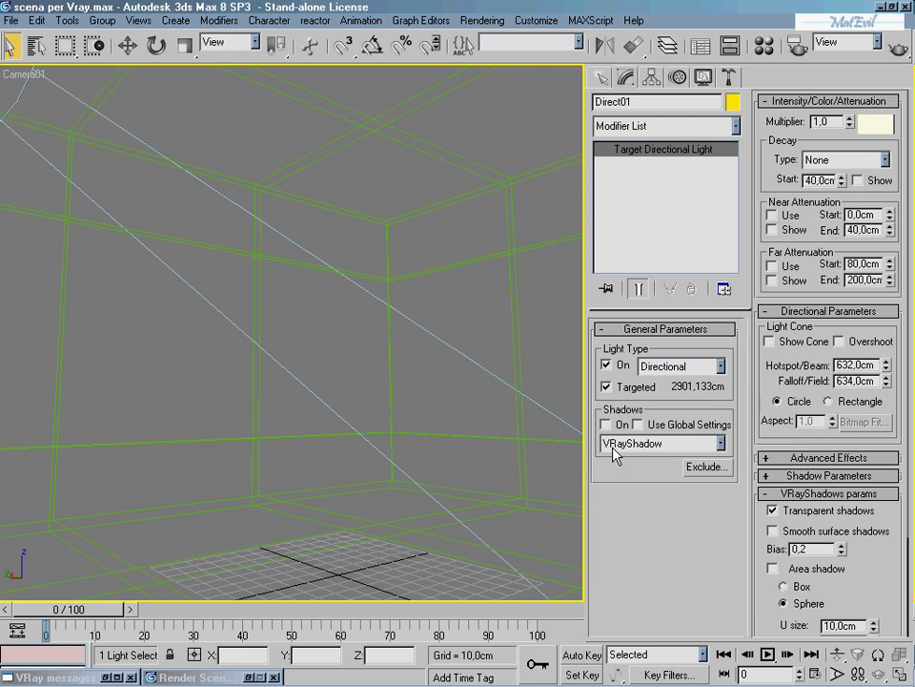
# Step: Give Direct01 VRayShadow shadows with Smooth surface shadows and Area shadow enabled
pyautogui.click(658, 444)
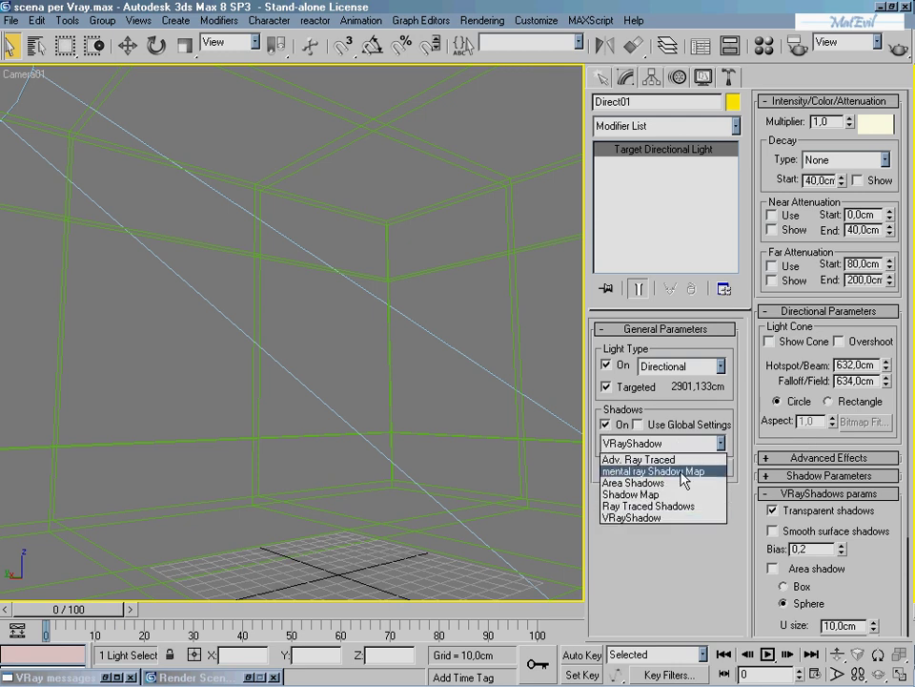
pyautogui.click(690, 519)
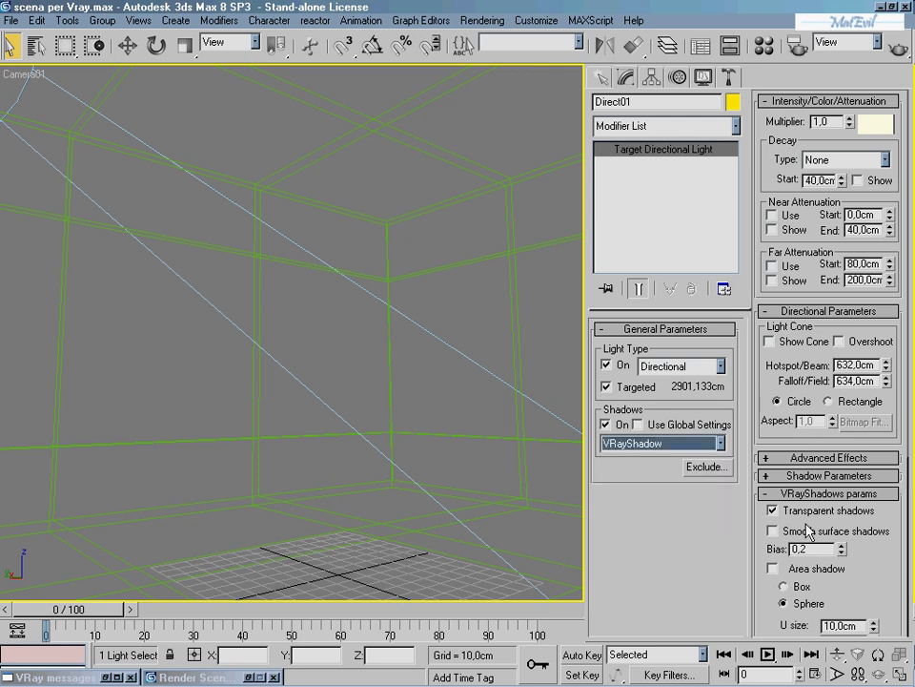
pyautogui.click(773, 531)
pyautogui.click(789, 568)
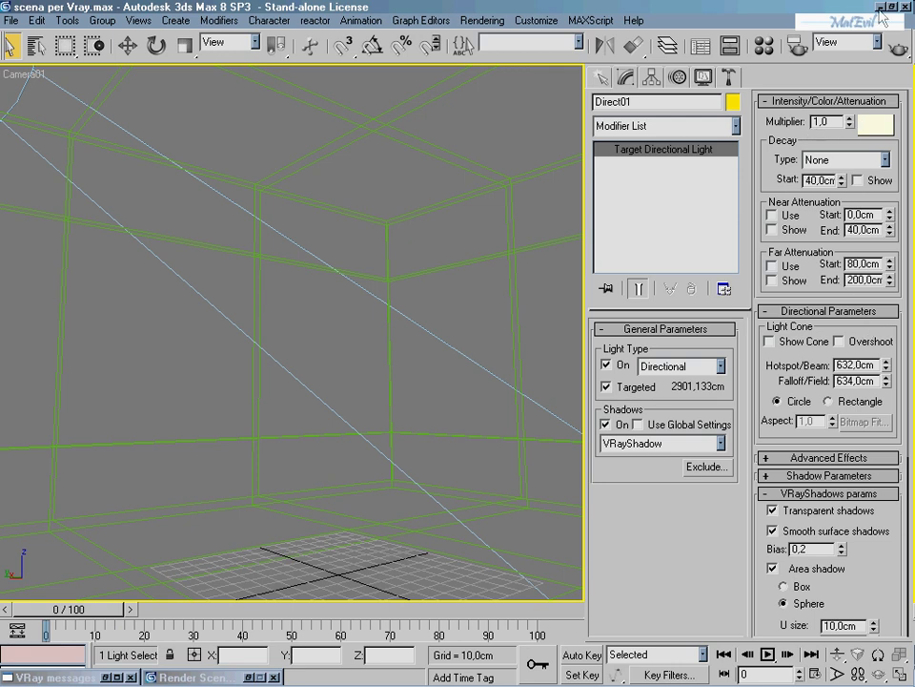
# Step: Render the Camera01 view, check the dim window-lit room, and close the frame
pyautogui.click(901, 45)
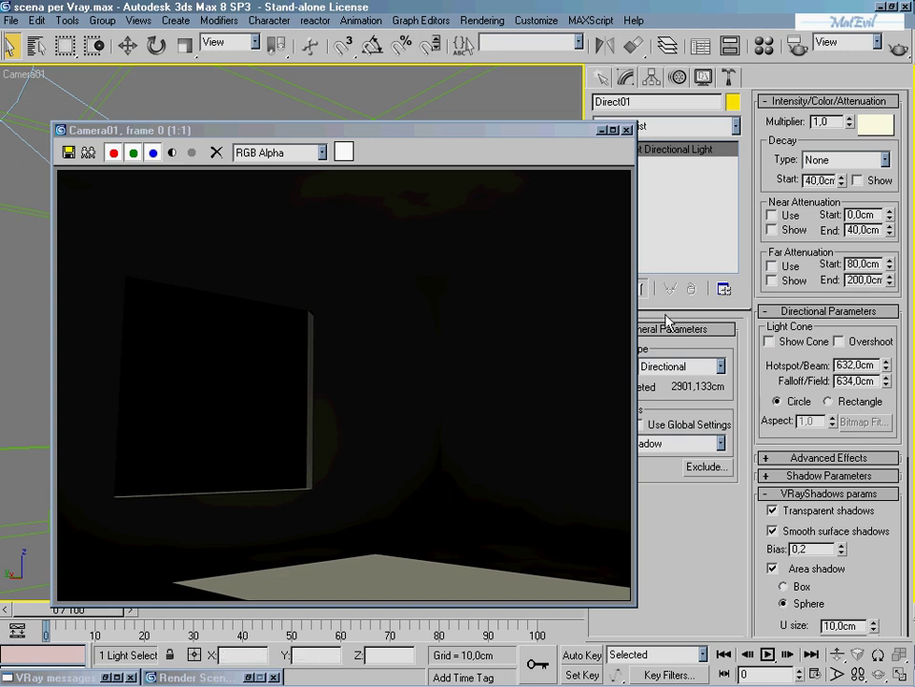
pyautogui.click(627, 130)
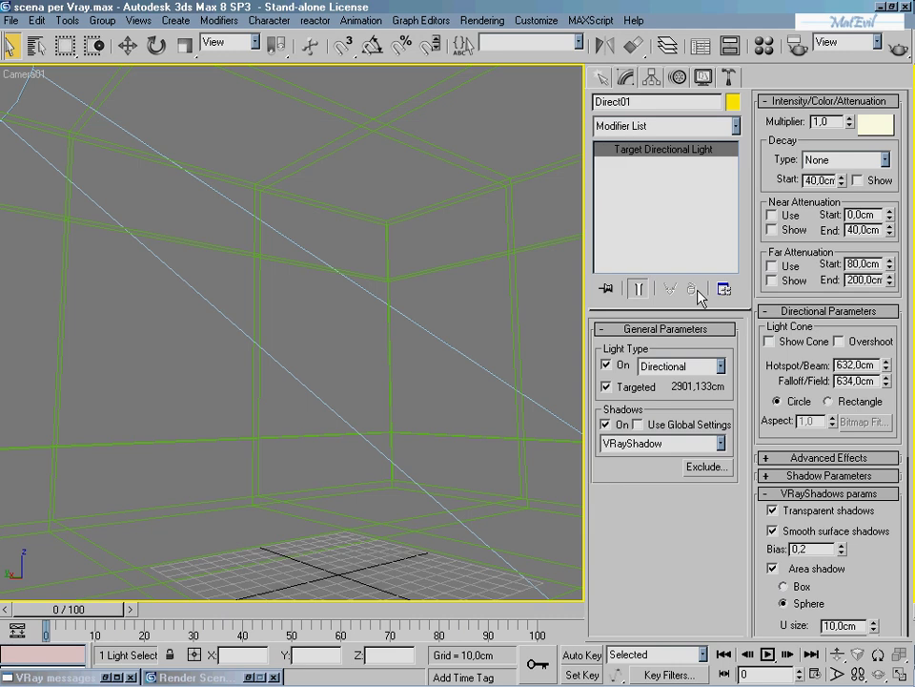
pyautogui.moveTo(875, 605); pyautogui.dragTo(909, 267)
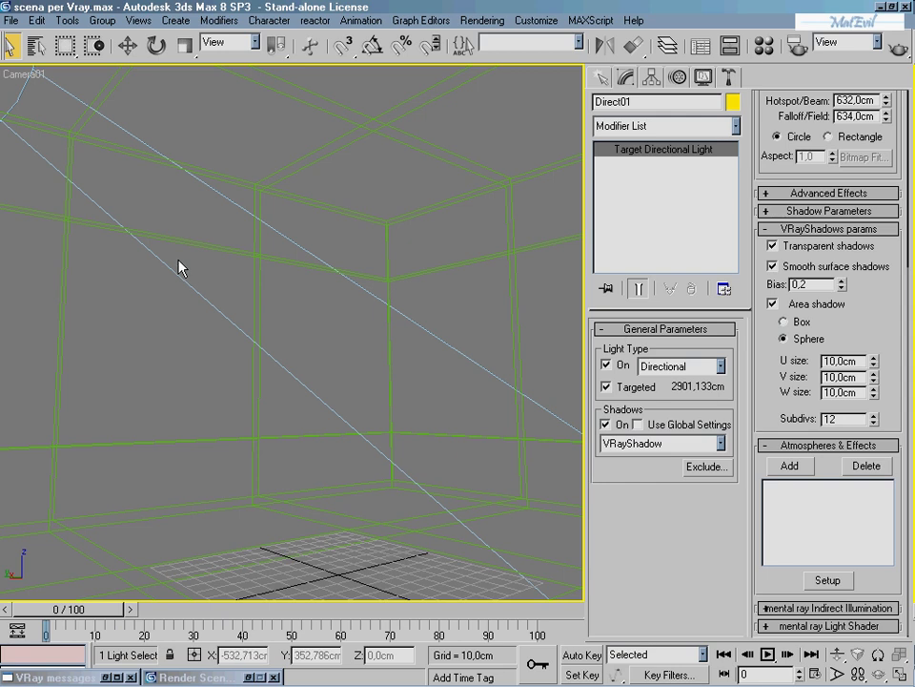
# Step: Clear the selection, open Environment settings and set the background colour to white
pyautogui.click(213, 245)
pyautogui.click(166, 349)
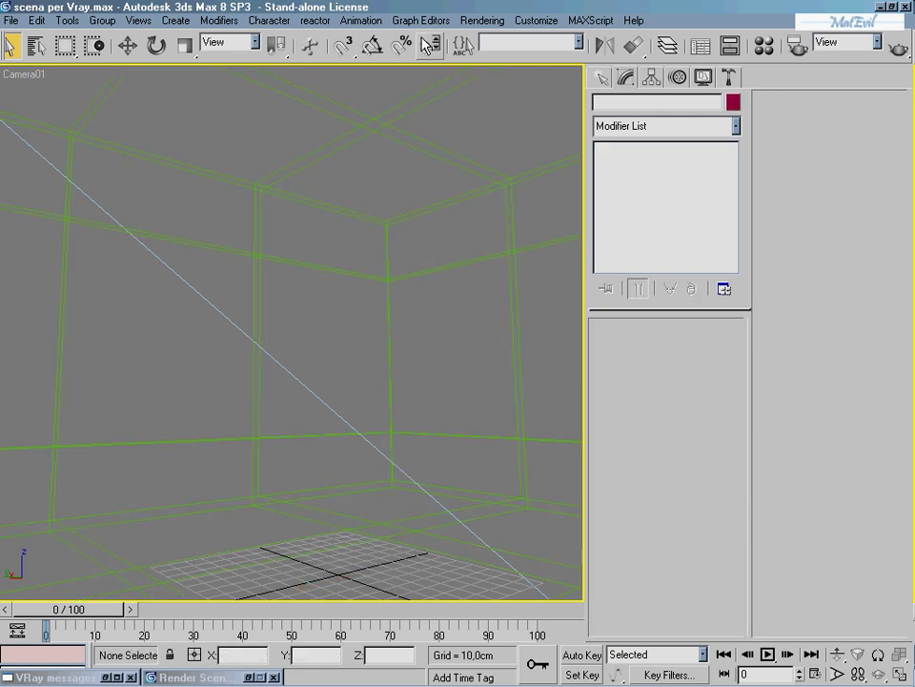
pyautogui.click(488, 20)
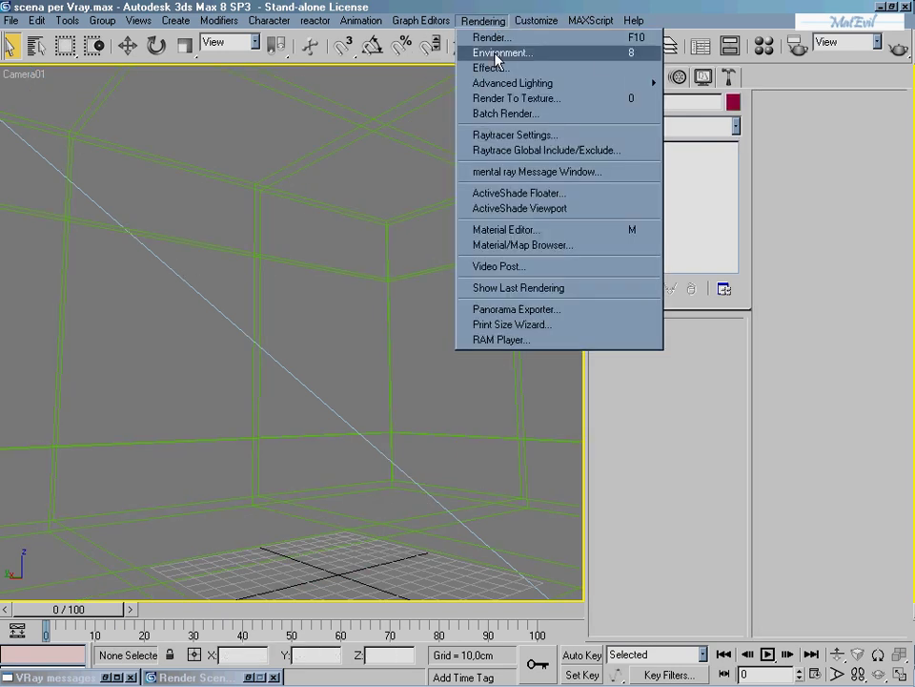
pyautogui.click(497, 55)
pyautogui.click(357, 185)
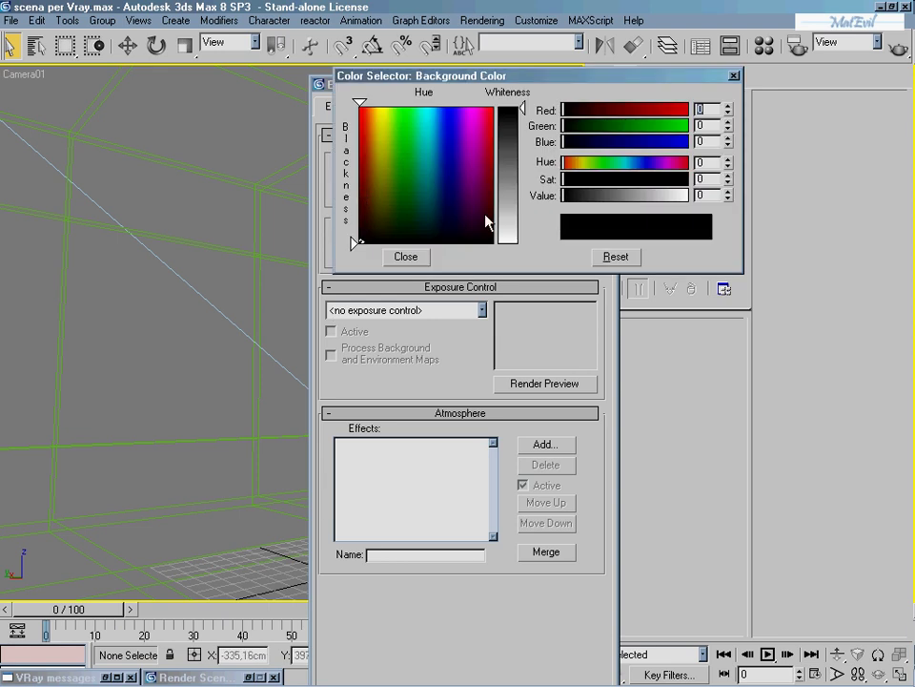
pyautogui.moveTo(505, 227); pyautogui.dragTo(510, 250)
pyautogui.click(405, 257)
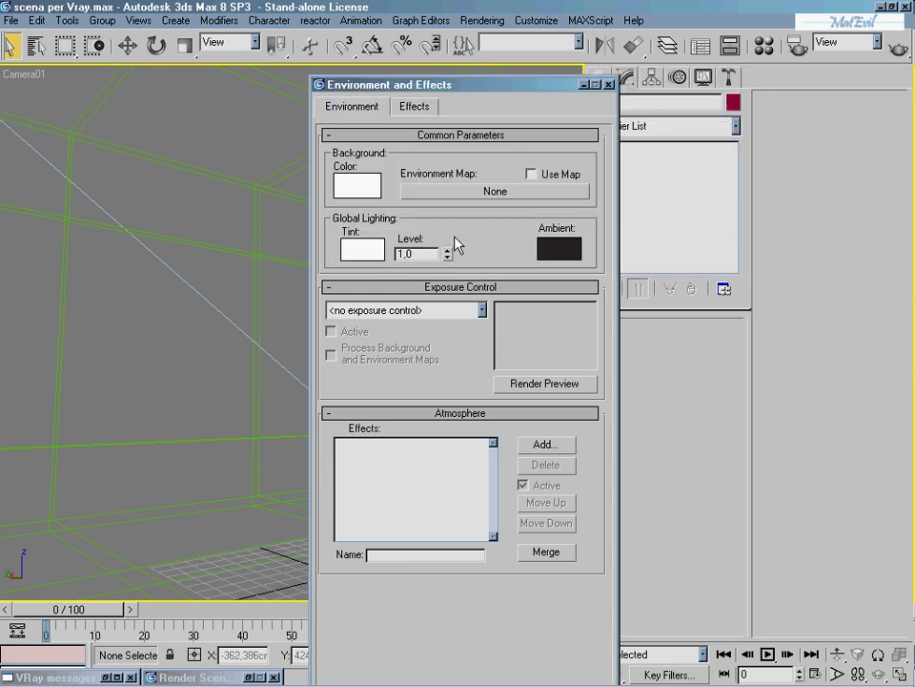
# Step: Retint the background from white to a pale sky blue and accept it
pyautogui.click(356, 185)
pyautogui.moveTo(504, 173); pyautogui.dragTo(515, 229)
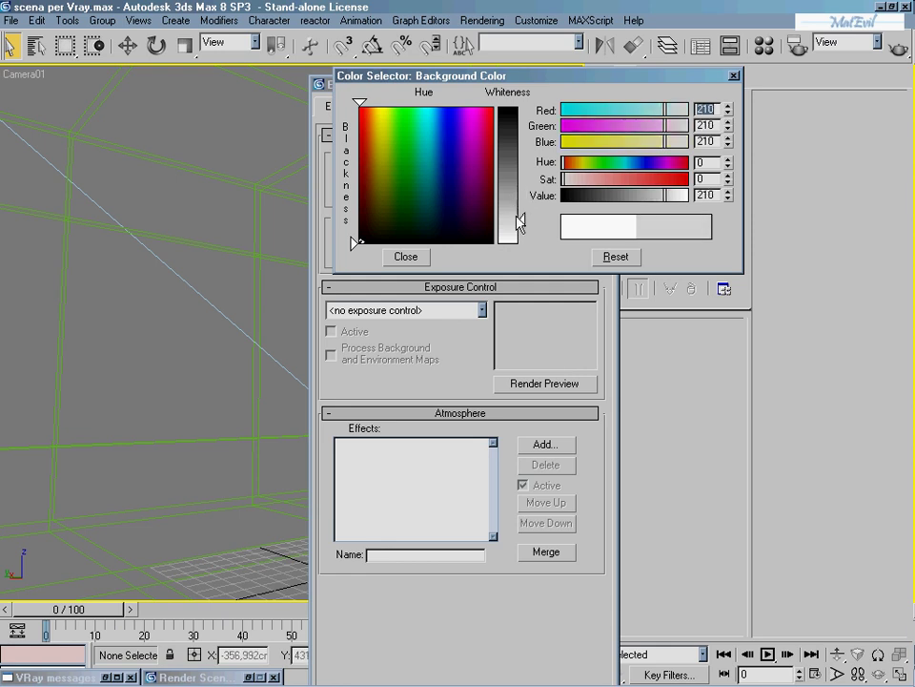
pyautogui.moveTo(448, 134); pyautogui.dragTo(444, 111)
pyautogui.moveTo(523, 220); pyautogui.dragTo(522, 171)
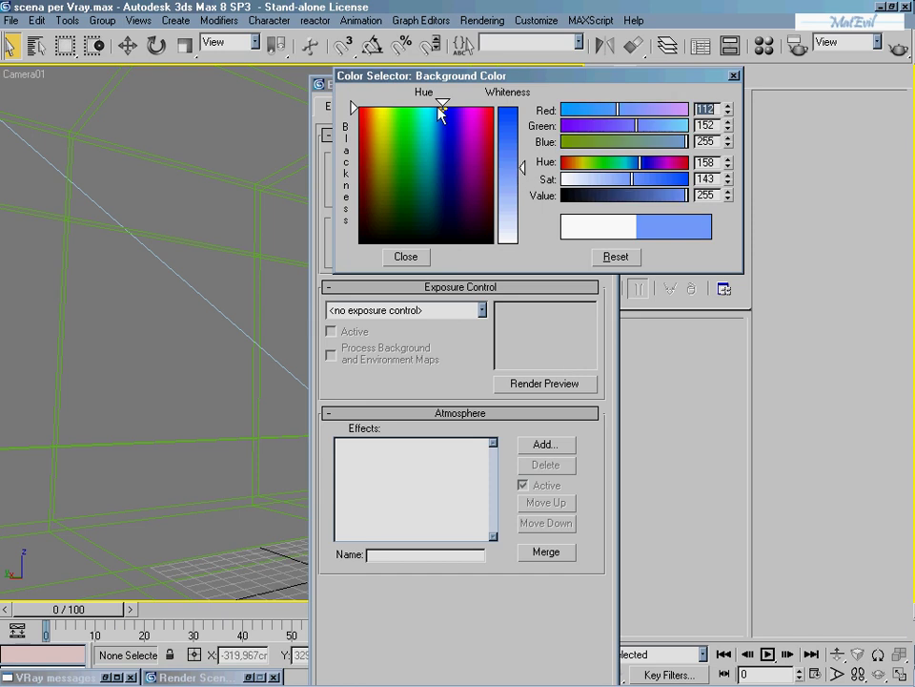
pyautogui.moveTo(439, 109)
pyautogui.mouseDown()
pyautogui.moveTo(454, 109)
pyautogui.moveTo(425, 128)
pyautogui.moveTo(435, 153)
pyautogui.moveTo(425, 113)
pyautogui.moveTo(435, 99)
pyautogui.mouseUp()
pyautogui.click(444, 135)
pyautogui.moveTo(523, 168); pyautogui.dragTo(525, 225)
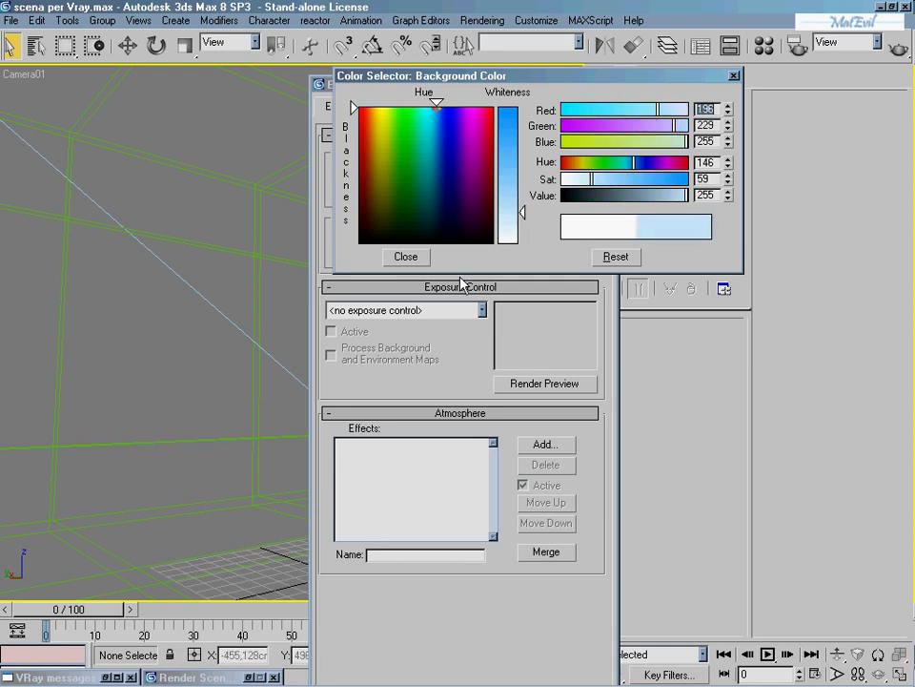
pyautogui.click(407, 255)
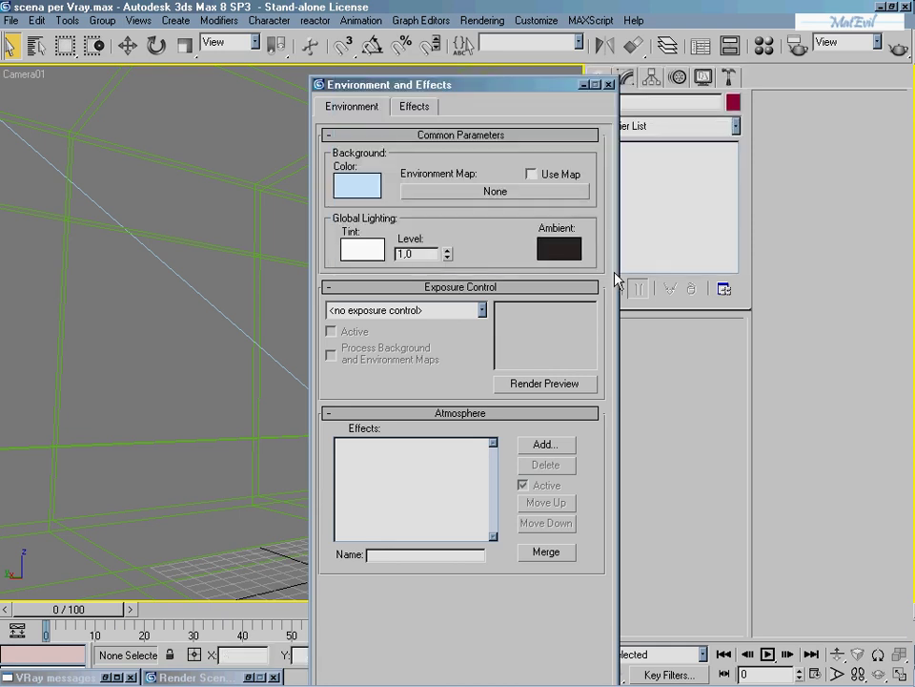
pyautogui.click(609, 84)
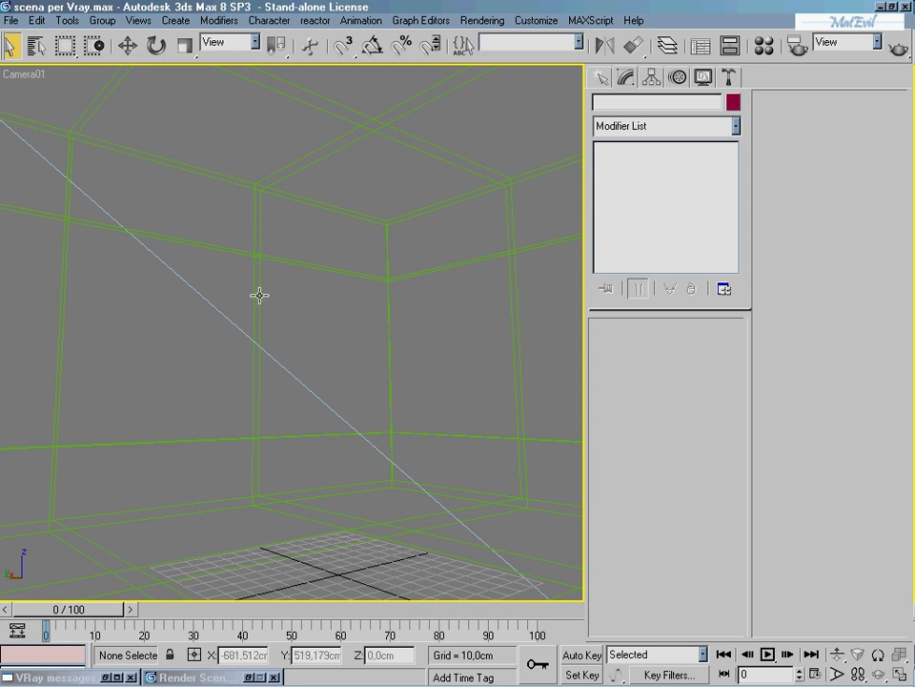
pyautogui.press('p')
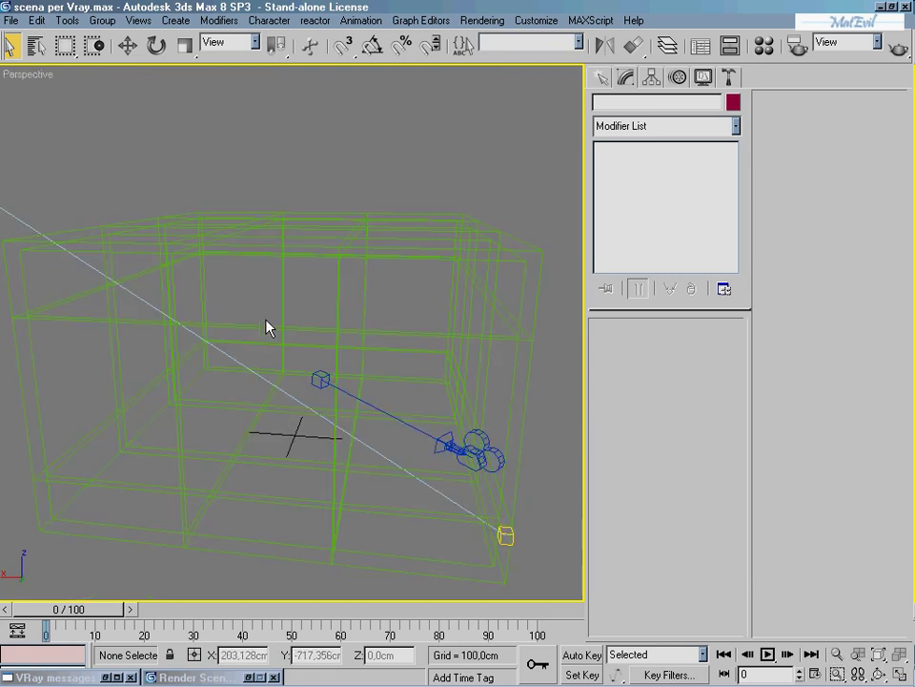
pyautogui.scroll(2, 386, 442)
pyautogui.scroll(-5, 487, 511)
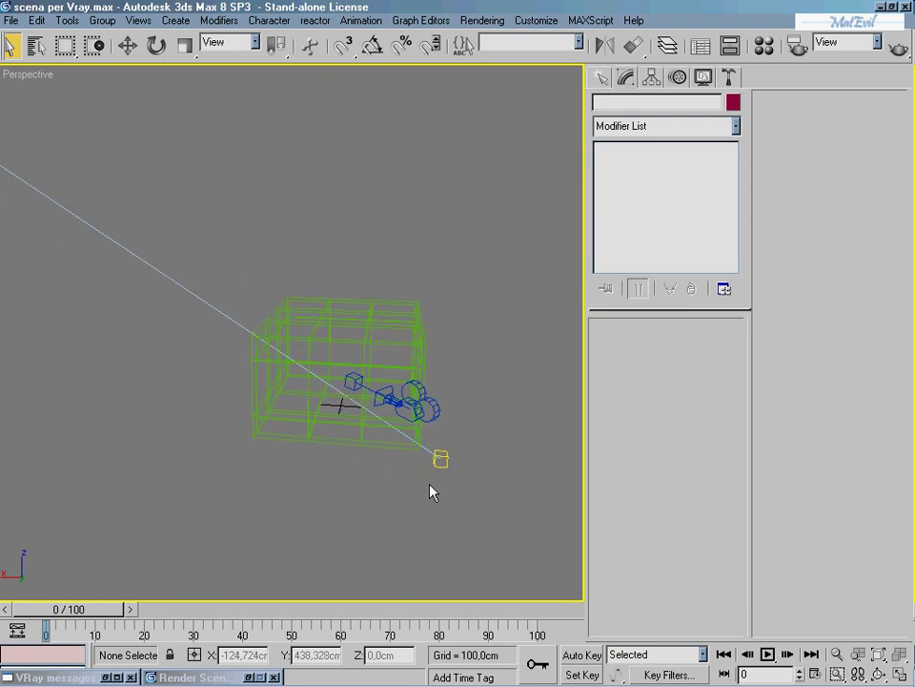
pyautogui.press('f')
pyautogui.moveTo(432, 404); pyautogui.dragTo(471, 407, button='middle')
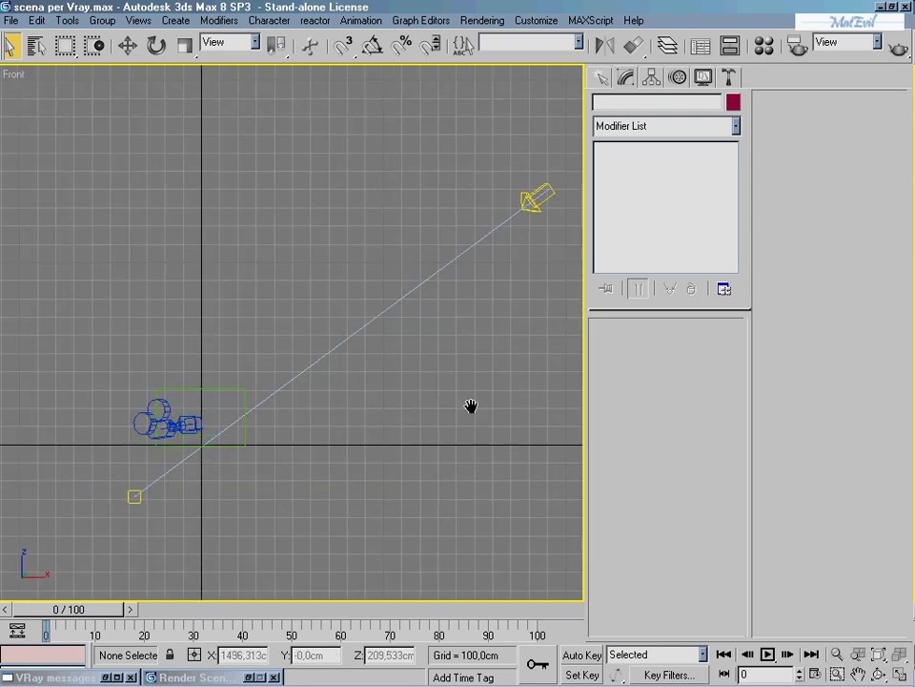
pyautogui.press('l')
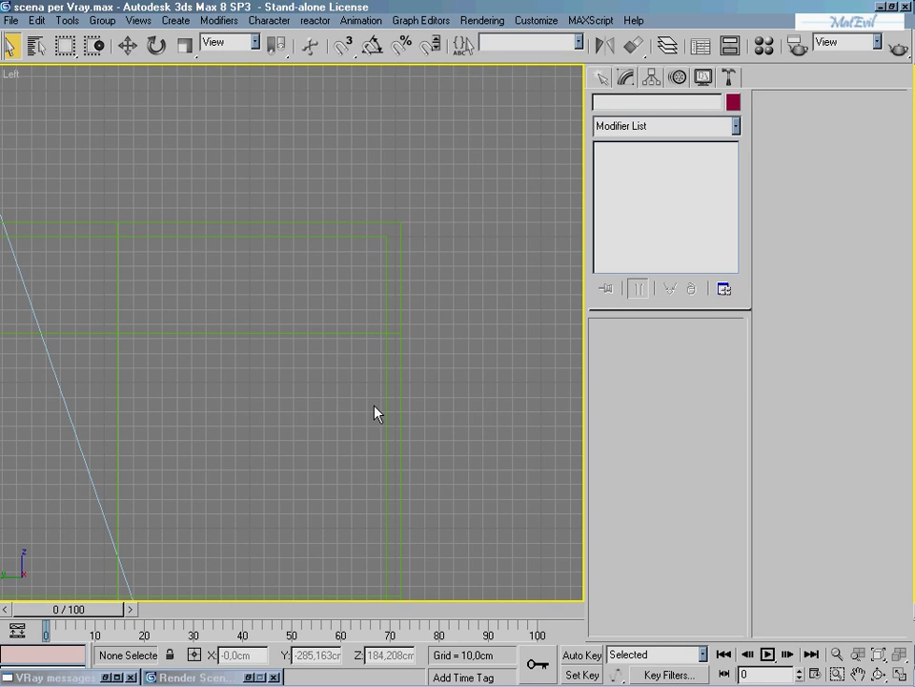
pyautogui.scroll(-5, 375, 412)
pyautogui.moveTo(273, 388)
pyautogui.mouseDown(button='middle')
pyautogui.moveTo(333, 386)
pyautogui.moveTo(366, 303)
pyautogui.mouseUp(button='middle')
pyautogui.scroll(2, 333, 386)
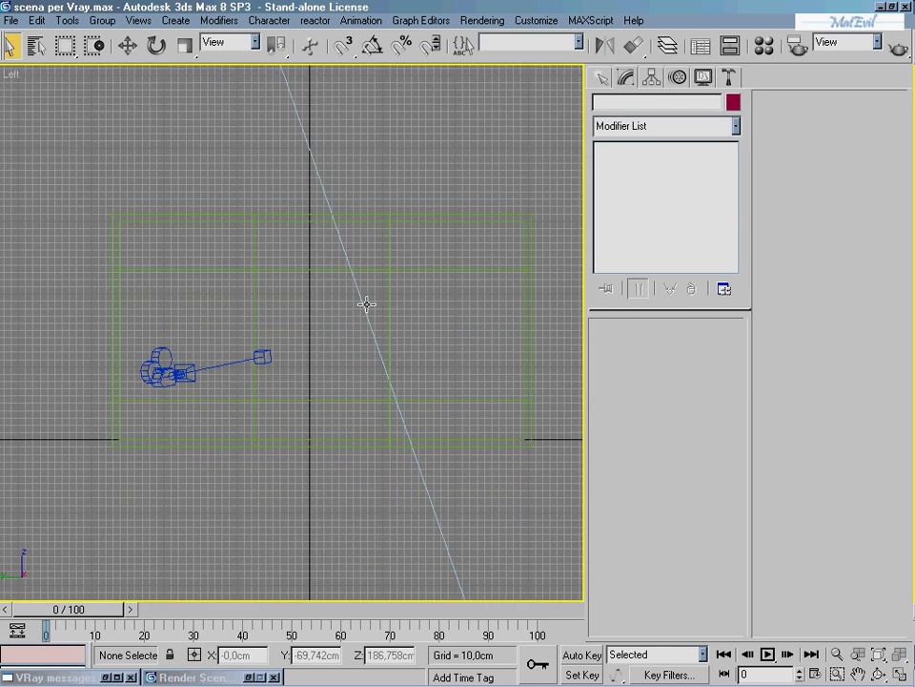
pyautogui.scroll(2, 347, 323)
pyautogui.scroll(1, 339, 339)
pyautogui.moveTo(339, 339); pyautogui.dragTo(286, 332, button='middle')
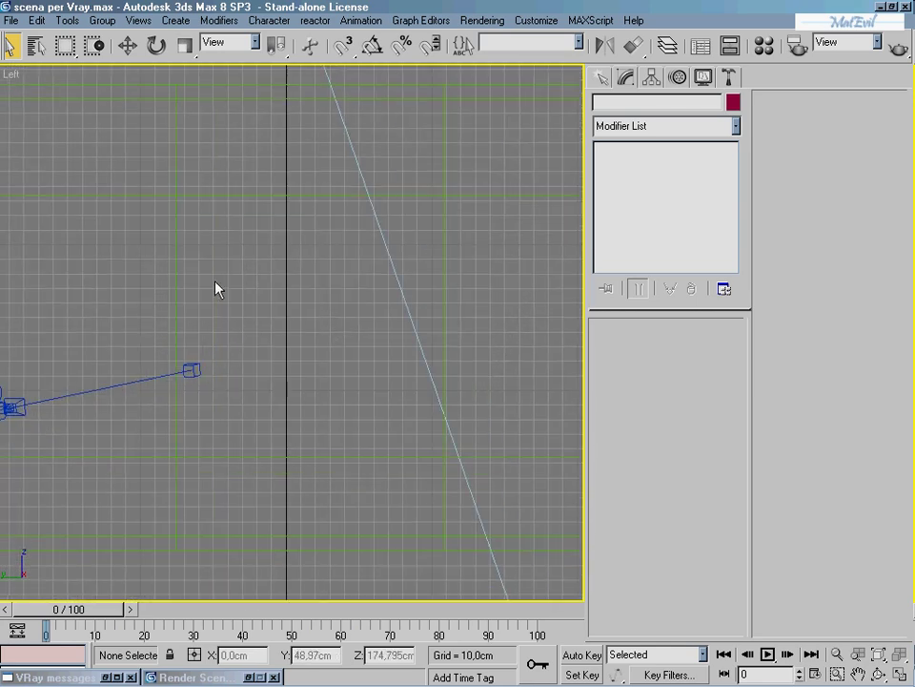
pyautogui.moveTo(305, 269); pyautogui.dragTo(300, 242, button='middle')
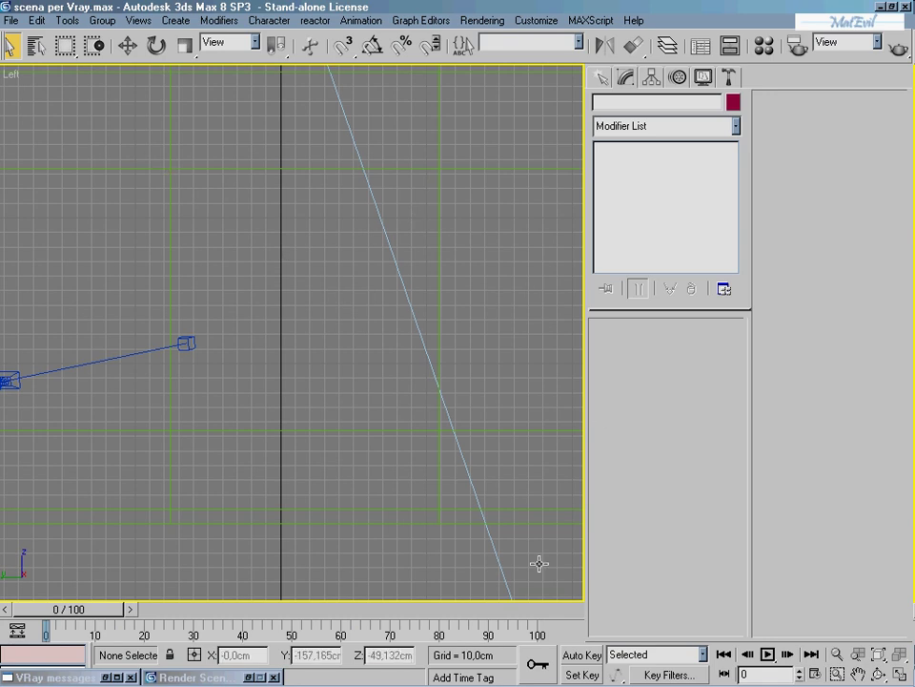
# Step: Draw VRayLight01 as a roughly 92 × 87 cm VRay plane in the Left viewport
pyautogui.click(602, 78)
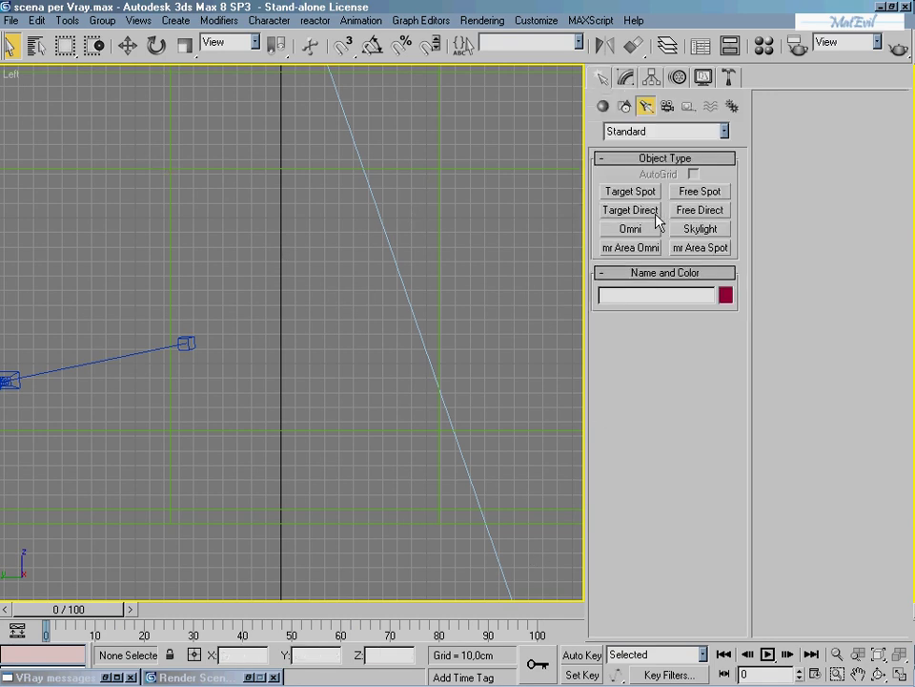
pyautogui.click(635, 133)
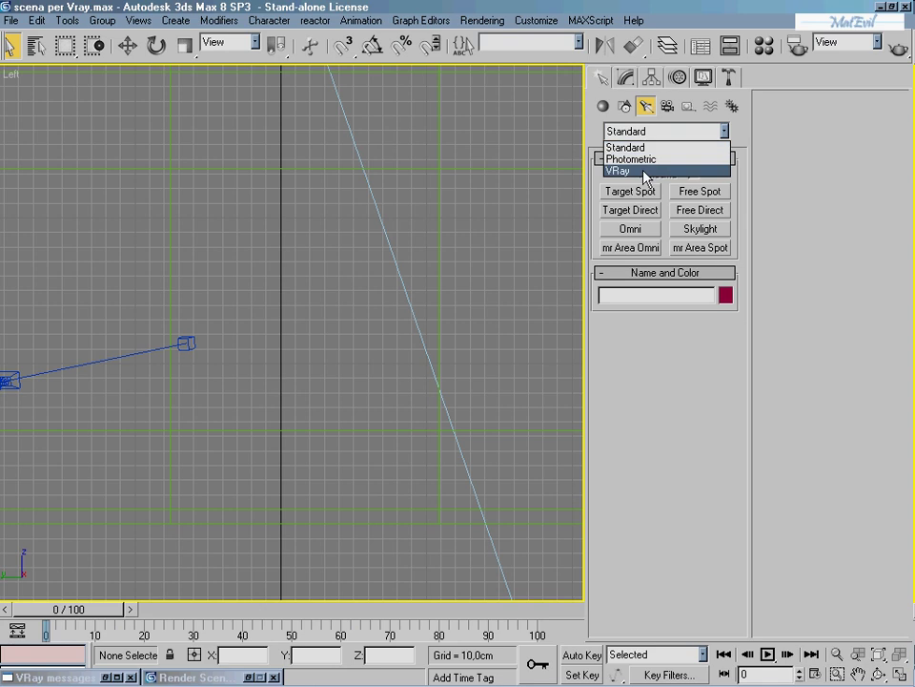
pyautogui.click(644, 172)
pyautogui.click(637, 192)
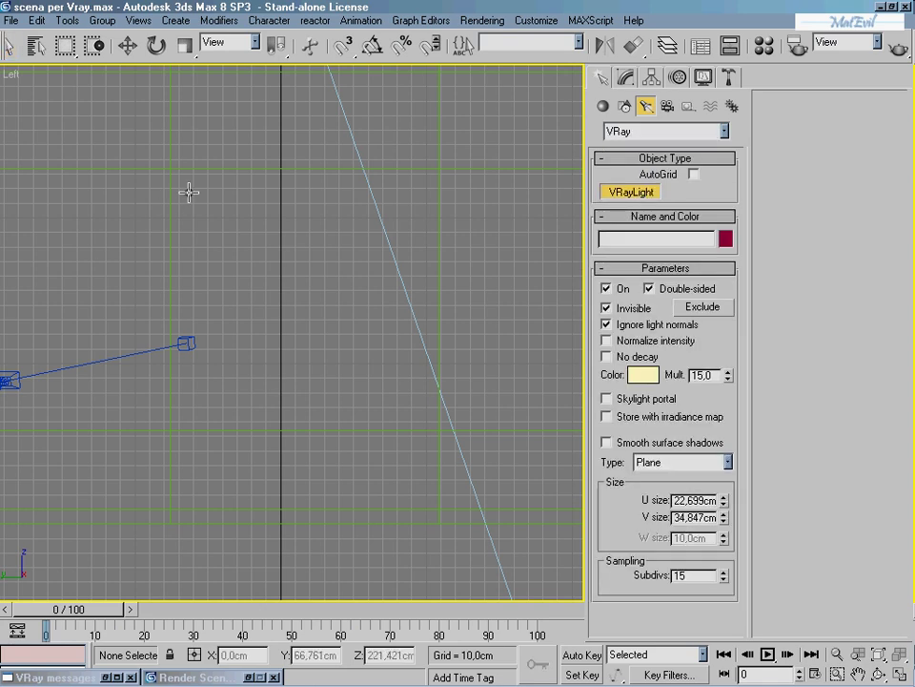
pyautogui.moveTo(172, 174)
pyautogui.mouseDown()
pyautogui.moveTo(419, 432)
pyautogui.moveTo(441, 431)
pyautogui.mouseUp()
pyautogui.moveTo(460, 343); pyautogui.dragTo(448, 351, button='middle')
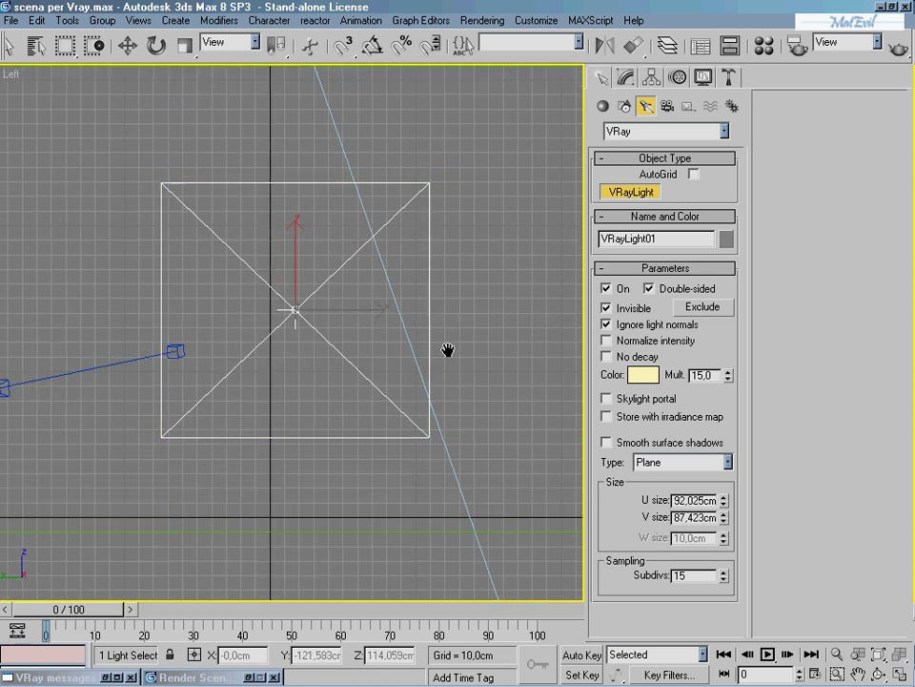
pyautogui.press('p')
pyautogui.scroll(5, 425, 357)
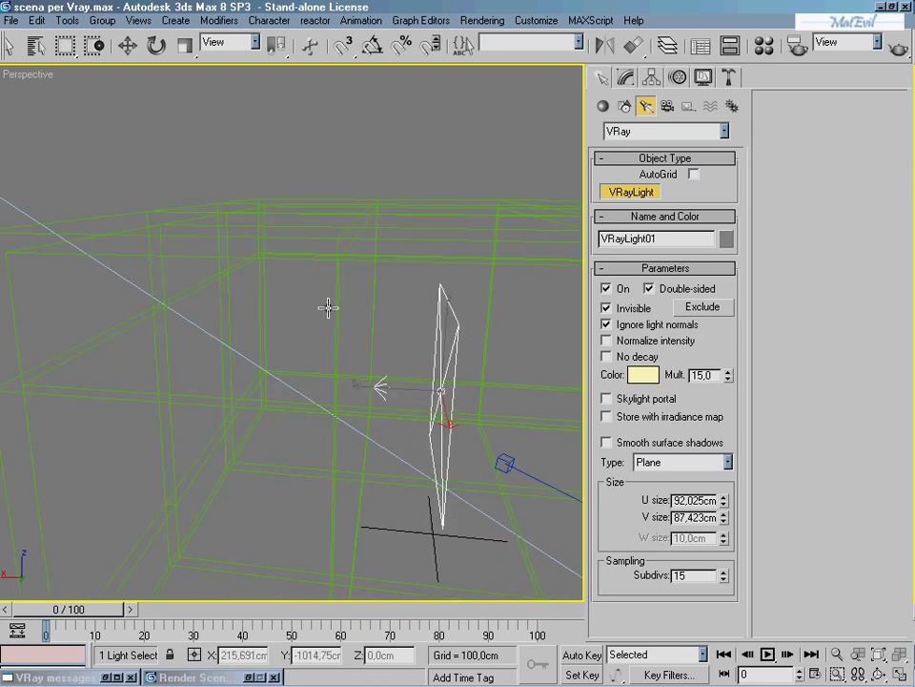
pyautogui.scroll(-5, 328, 307)
pyautogui.moveTo(382, 337)
pyautogui.keyDown('alt'); pyautogui.mouseDown(button='middle')
pyautogui.moveTo(275, 321)
pyautogui.moveTo(294, 243)
pyautogui.mouseUp(button='middle'); pyautogui.keyUp('alt')
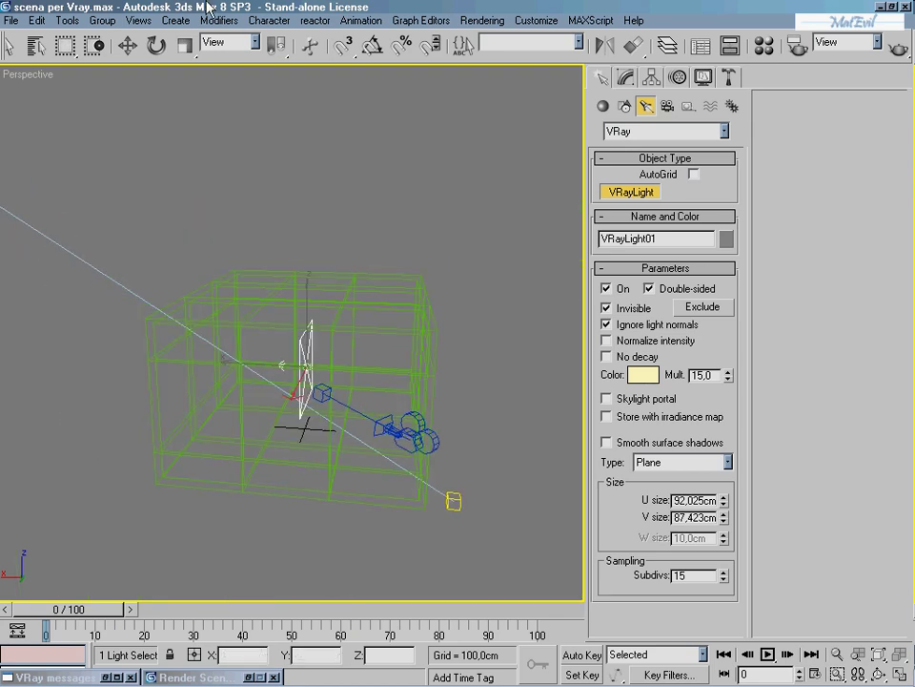
# Step: Move VRayLight01 along X toward the window wall, to about 245.9 cm
pyautogui.click(127, 45)
pyautogui.moveTo(246, 364); pyautogui.dragTo(148, 347)
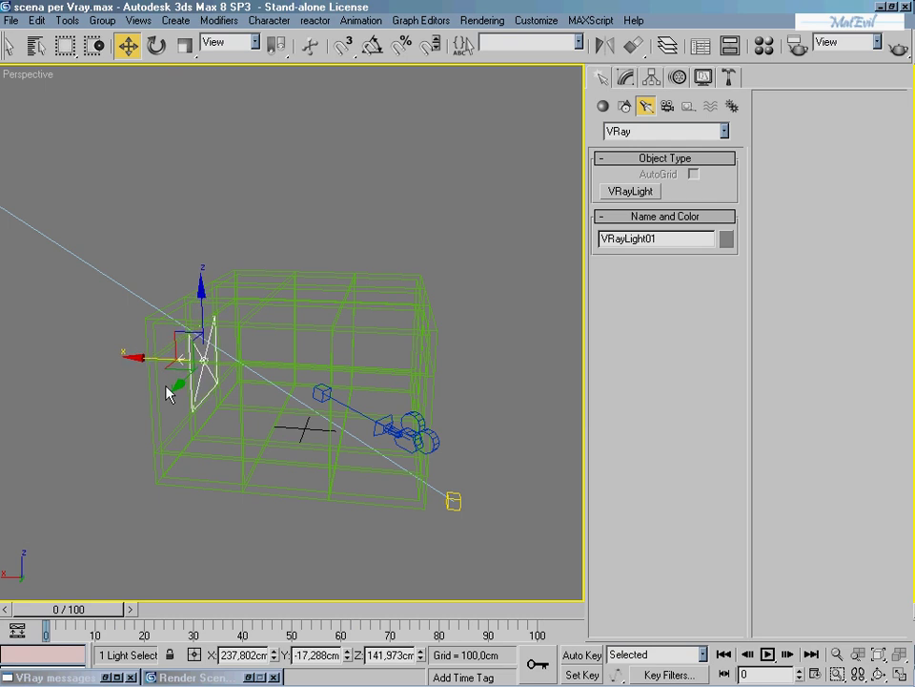
pyautogui.moveTo(167, 392)
pyautogui.keyDown('alt'); pyautogui.mouseDown(button='middle')
pyautogui.moveTo(271, 419)
pyautogui.moveTo(311, 456)
pyautogui.mouseUp(button='middle'); pyautogui.keyUp('alt')
pyautogui.scroll(5, 141, 346)
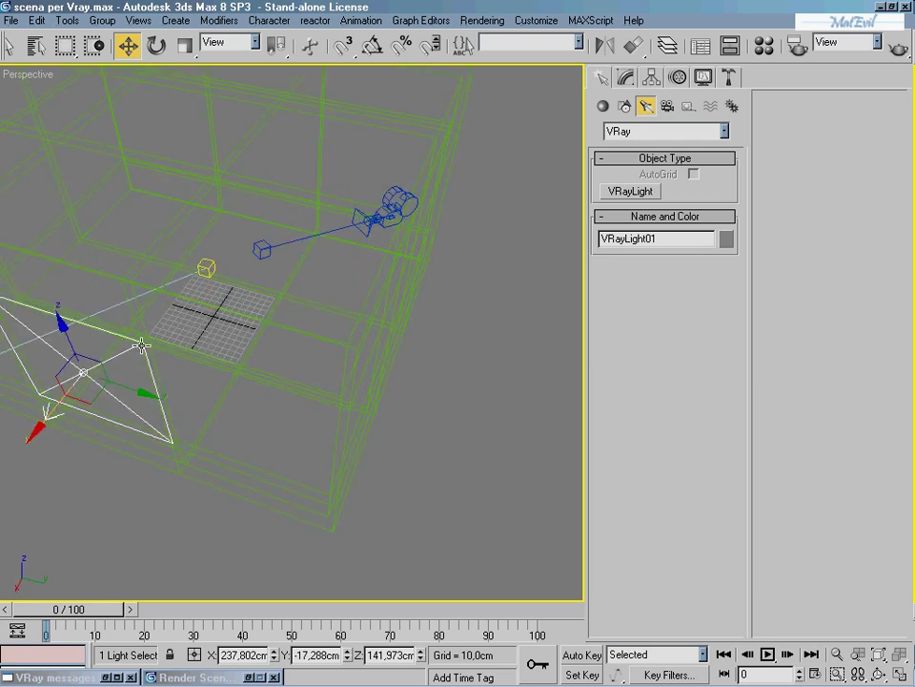
pyautogui.moveTo(141, 345)
pyautogui.keyDown('alt'); pyautogui.mouseDown(button='middle')
pyautogui.moveTo(377, 368)
pyautogui.moveTo(368, 337)
pyautogui.mouseUp(button='middle'); pyautogui.keyUp('alt')
pyautogui.press('F3')
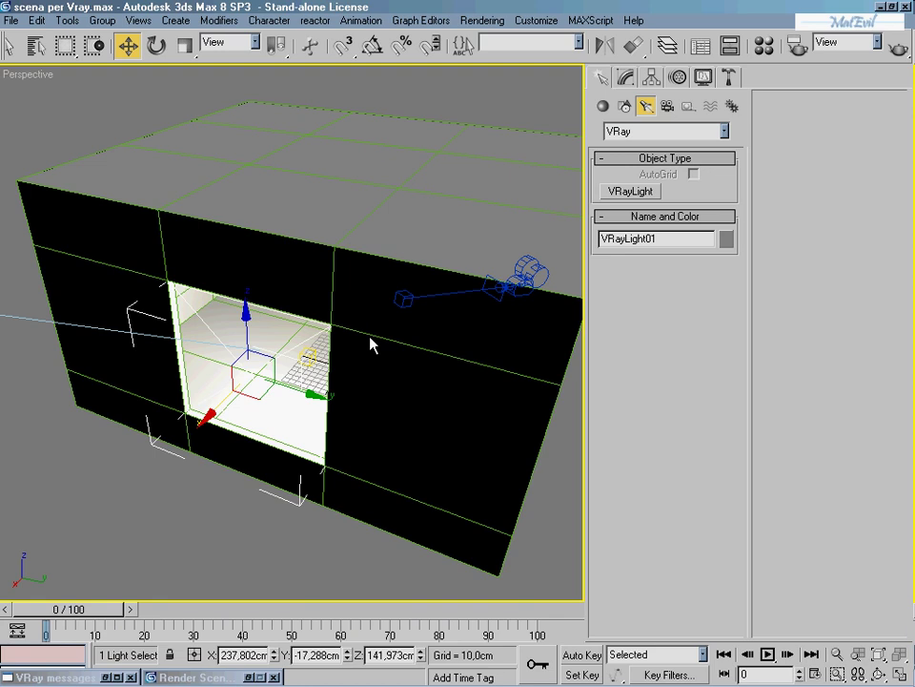
pyautogui.scroll(2, 371, 340)
pyautogui.scroll(4, 275, 368)
pyautogui.scroll(3, 281, 351)
pyautogui.scroll(-5, 522, 165)
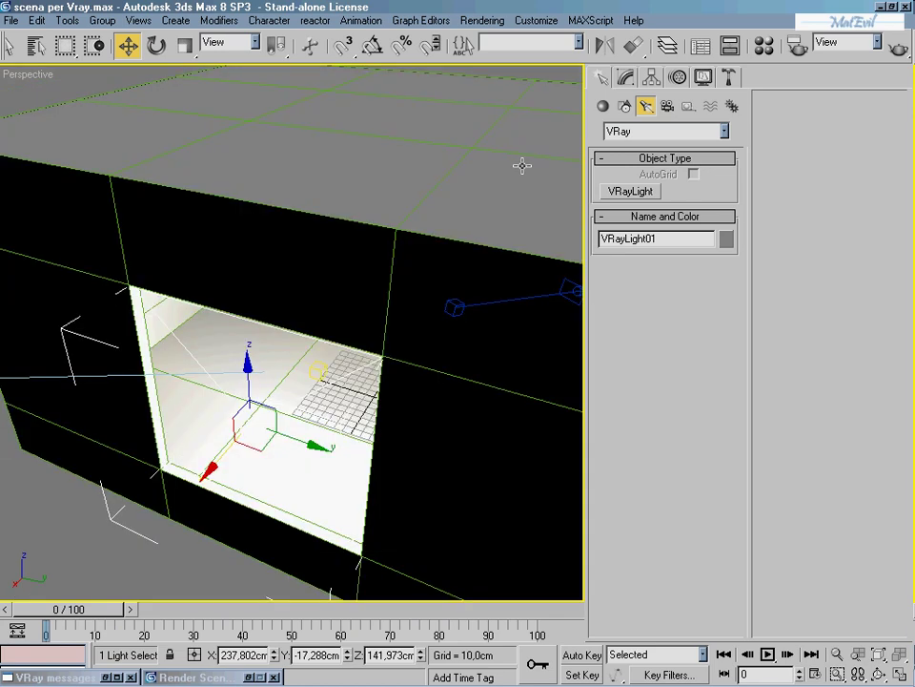
# Step: Mirror the light on X with No Clone and nudge it within the window
pyautogui.click(604, 45)
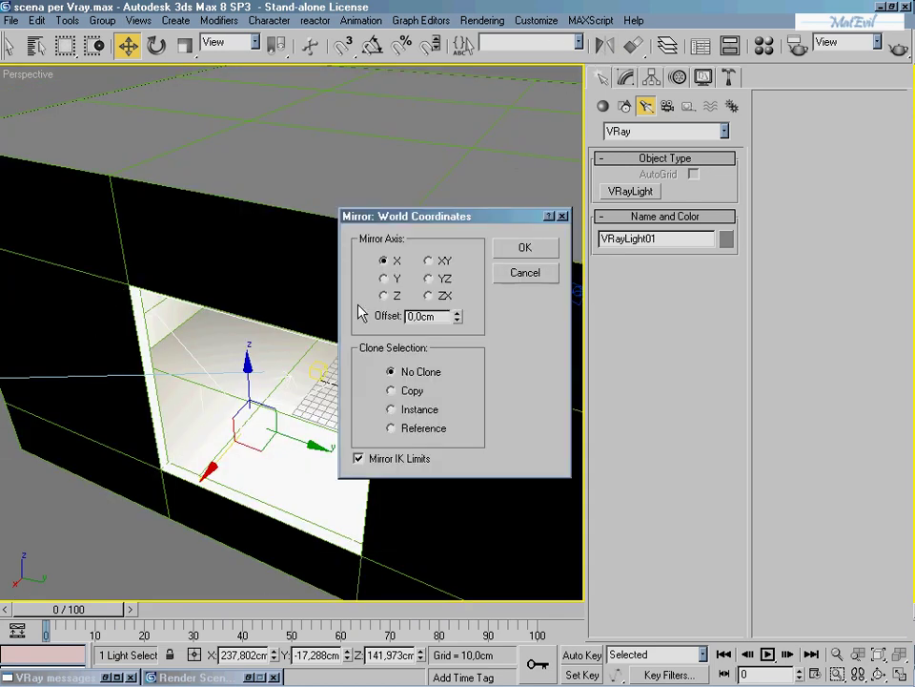
pyautogui.click(520, 249)
pyautogui.keyDown('alt'); pyautogui.moveTo(322, 321); pyautogui.dragTo(302, 364, button='middle'); pyautogui.keyUp('alt')
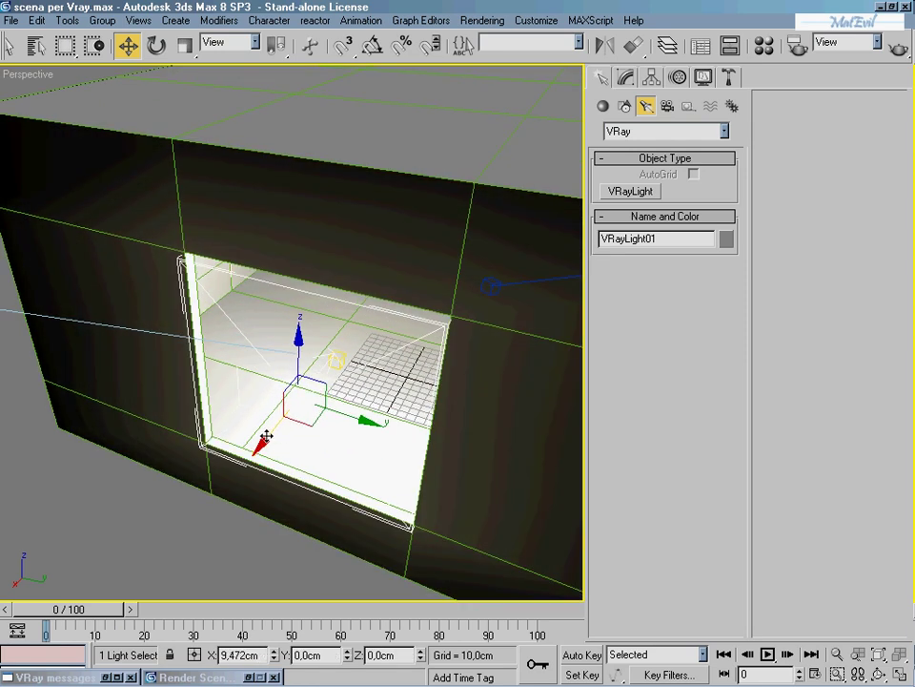
pyautogui.moveTo(257, 448); pyautogui.dragTo(354, 368)
pyautogui.press('F3')
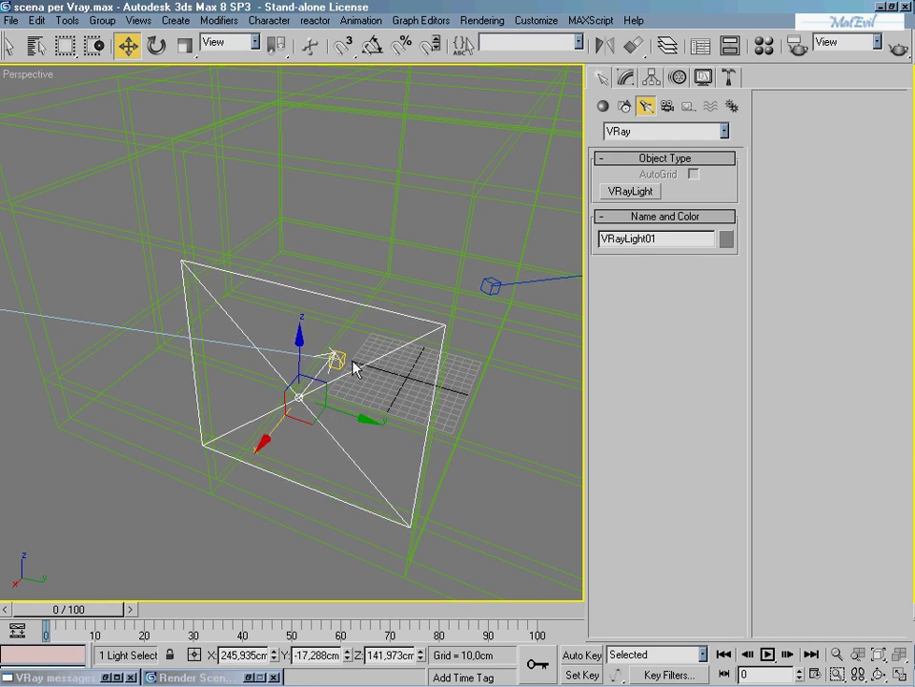
pyautogui.scroll(2, 346, 372)
pyautogui.moveTo(361, 367); pyautogui.dragTo(378, 335, button='middle')
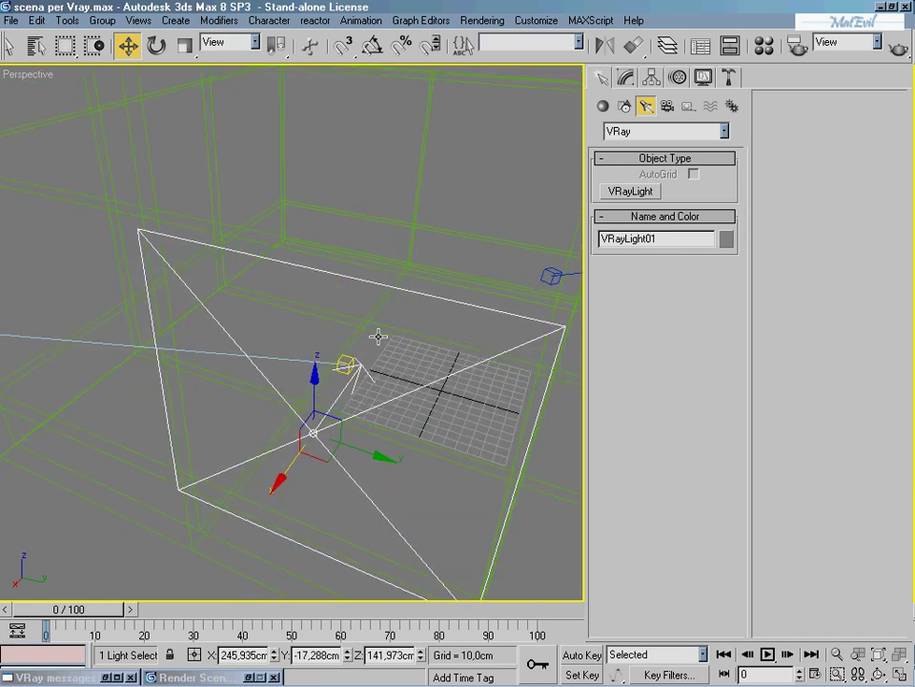
# Step: In the Left view, nudge VRayLight01 to Y ≈ -16.7 cm and show its Modify parameters
pyautogui.press('l')
pyautogui.scroll(2, 352, 333)
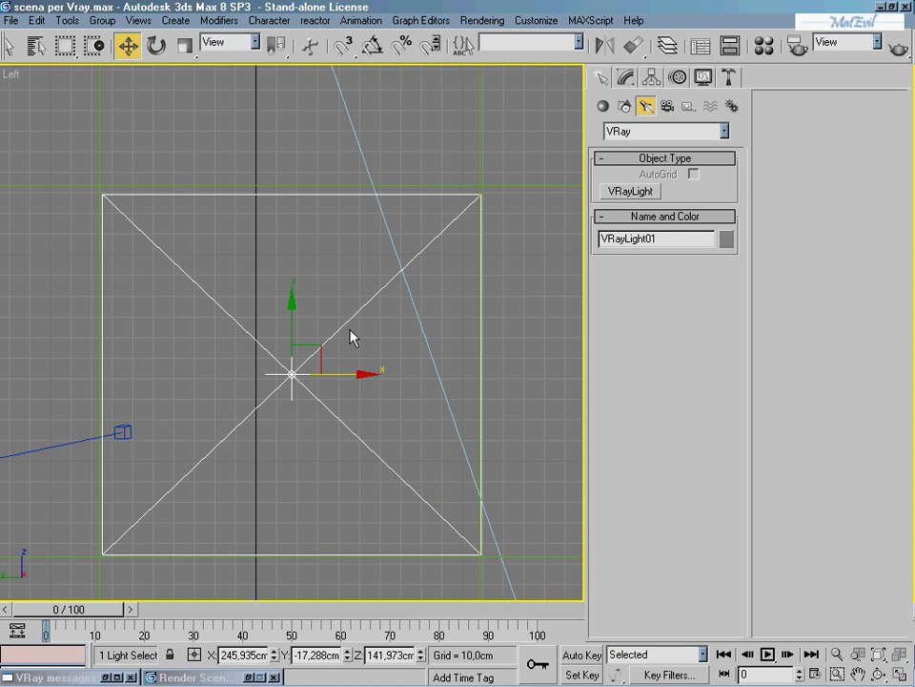
pyautogui.scroll(1, 370, 300)
pyautogui.moveTo(370, 300); pyautogui.dragTo(376, 306, button='middle')
pyautogui.moveTo(288, 352); pyautogui.dragTo(327, 333, button='middle')
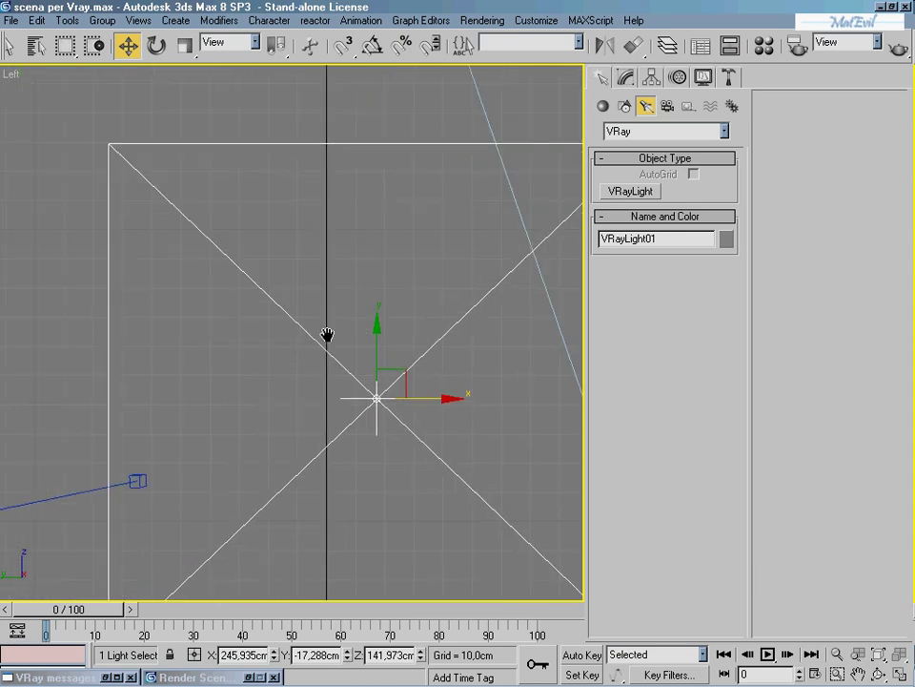
pyautogui.moveTo(427, 302); pyautogui.dragTo(291, 268, button='middle')
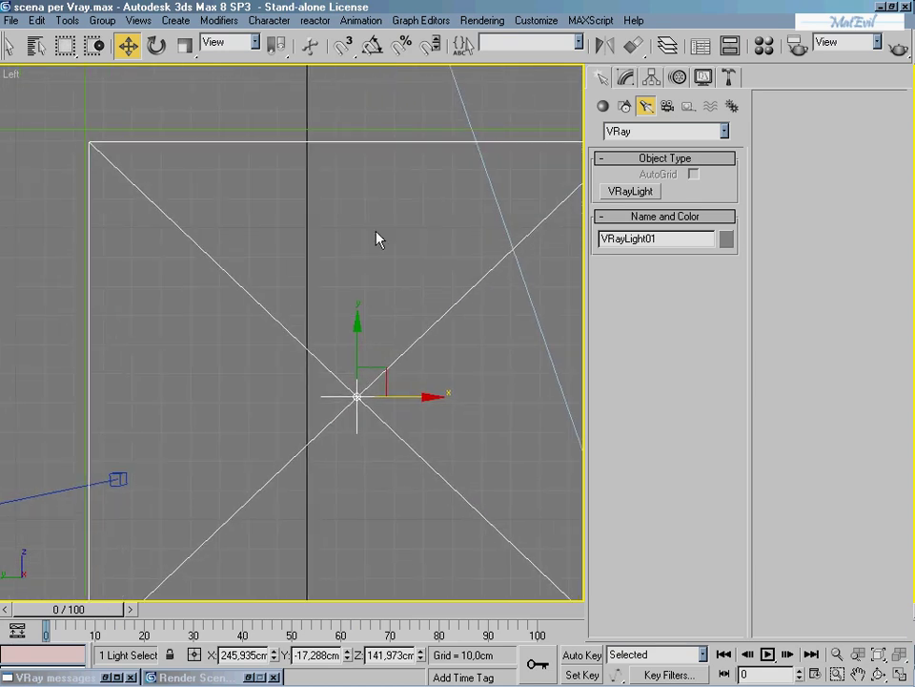
pyautogui.moveTo(377, 239); pyautogui.dragTo(232, 215, button='middle')
pyautogui.moveTo(336, 330); pyautogui.dragTo(386, 335, button='middle')
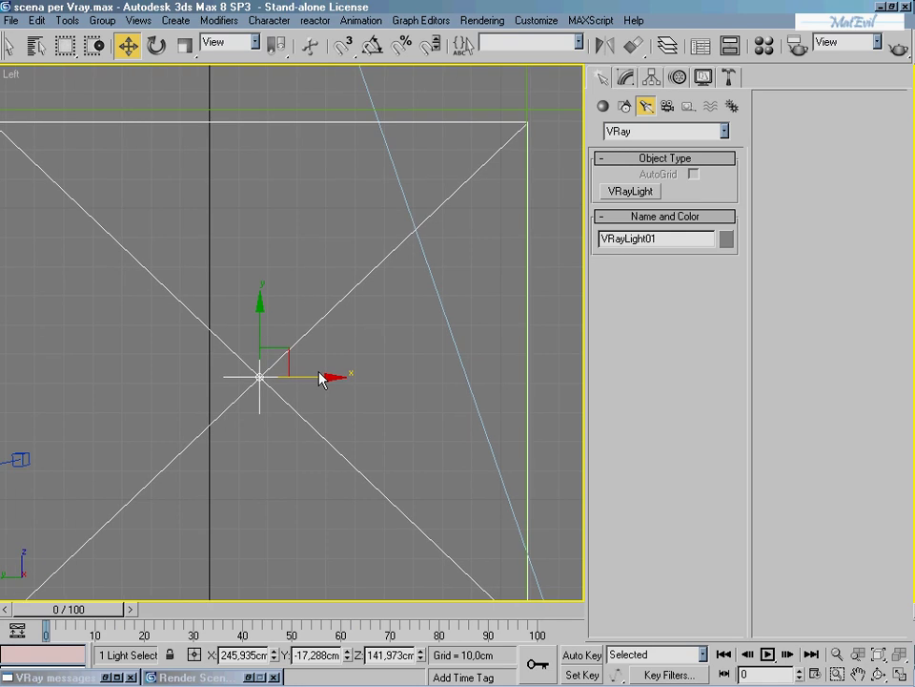
pyautogui.moveTo(321, 377); pyautogui.dragTo(323, 379)
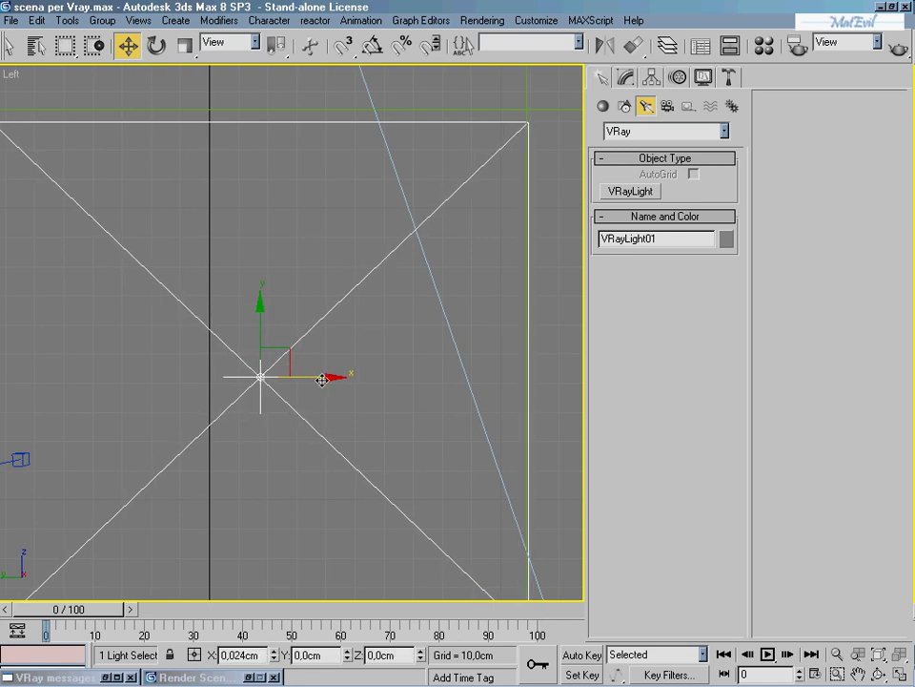
pyautogui.moveTo(376, 381)
pyautogui.mouseDown(button='middle')
pyautogui.moveTo(486, 358)
pyautogui.moveTo(388, 351)
pyautogui.moveTo(365, 321)
pyautogui.mouseUp(button='middle')
pyautogui.scroll(-2, 397, 350)
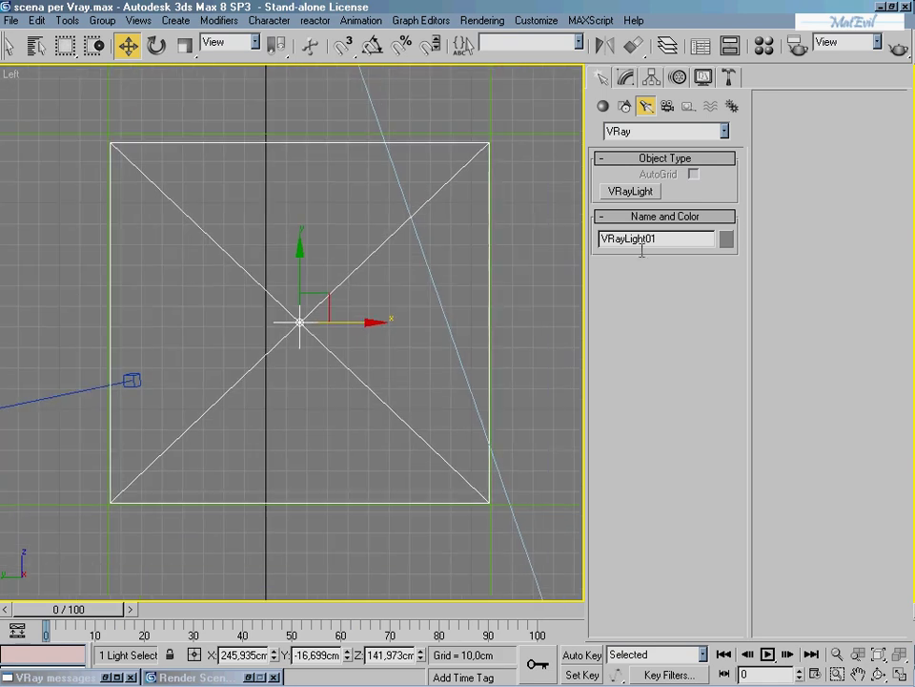
pyautogui.click(625, 77)
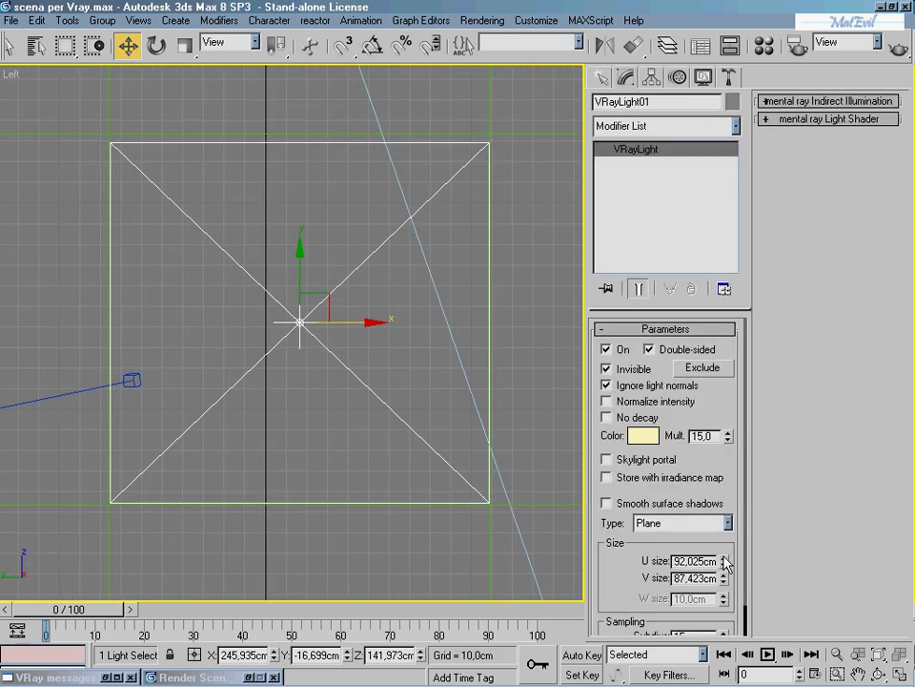
# Step: Adjust the light's size and position, setting its U size to 92,9 cm
pyautogui.moveTo(726, 562); pyautogui.dragTo(722, 563)
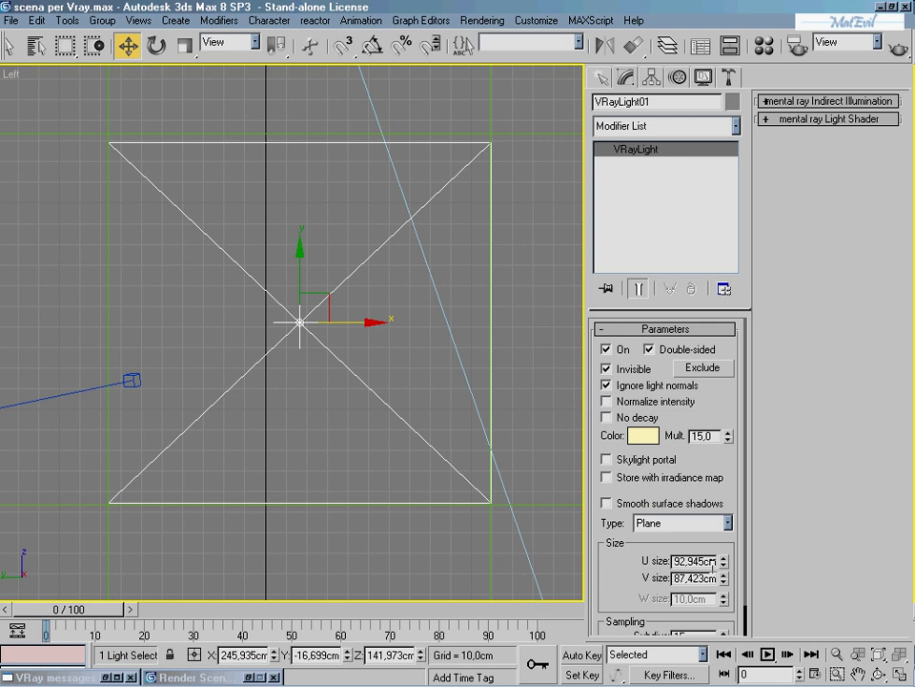
pyautogui.moveTo(724, 575); pyautogui.dragTo(724, 579)
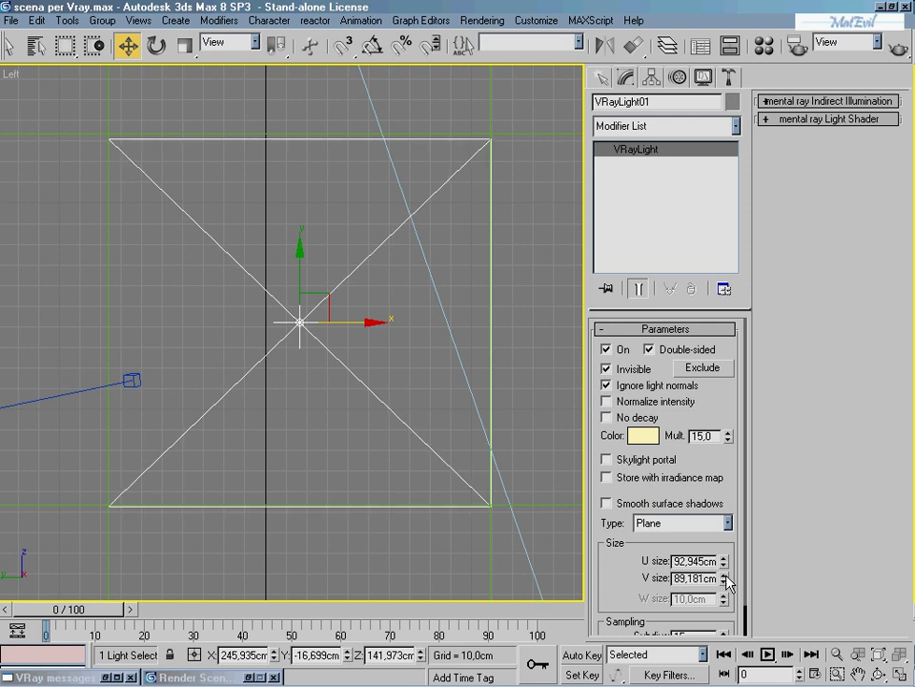
pyautogui.moveTo(297, 282); pyautogui.dragTo(302, 272)
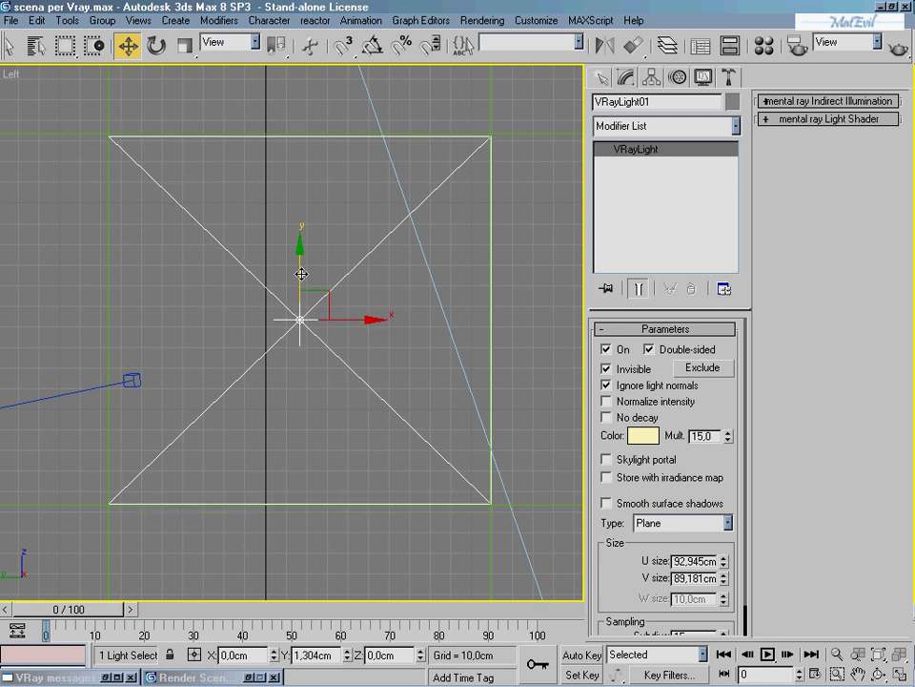
pyautogui.moveTo(359, 321); pyautogui.dragTo(355, 321)
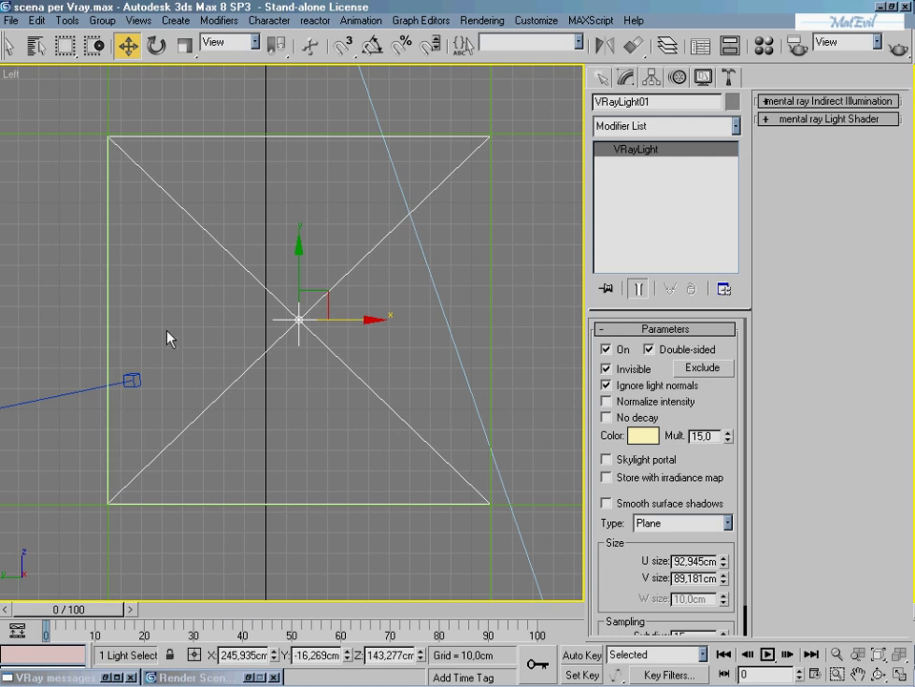
pyautogui.scroll(4, 168, 337)
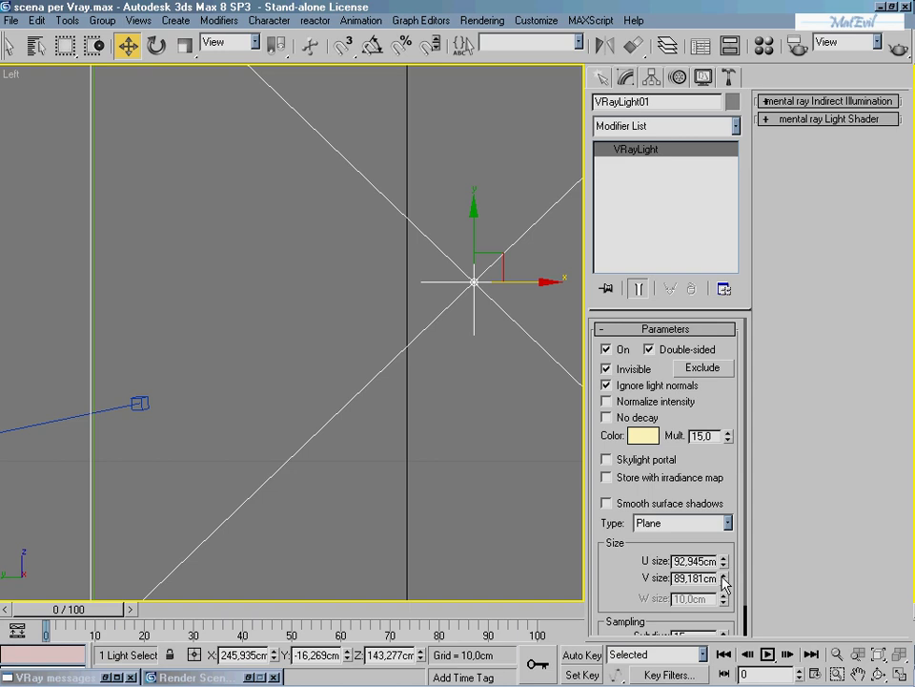
pyautogui.moveTo(724, 562)
pyautogui.mouseDown()
pyautogui.moveTo(725, 578)
pyautogui.moveTo(701, 560)
pyautogui.mouseUp()
pyautogui.click(492, 497)
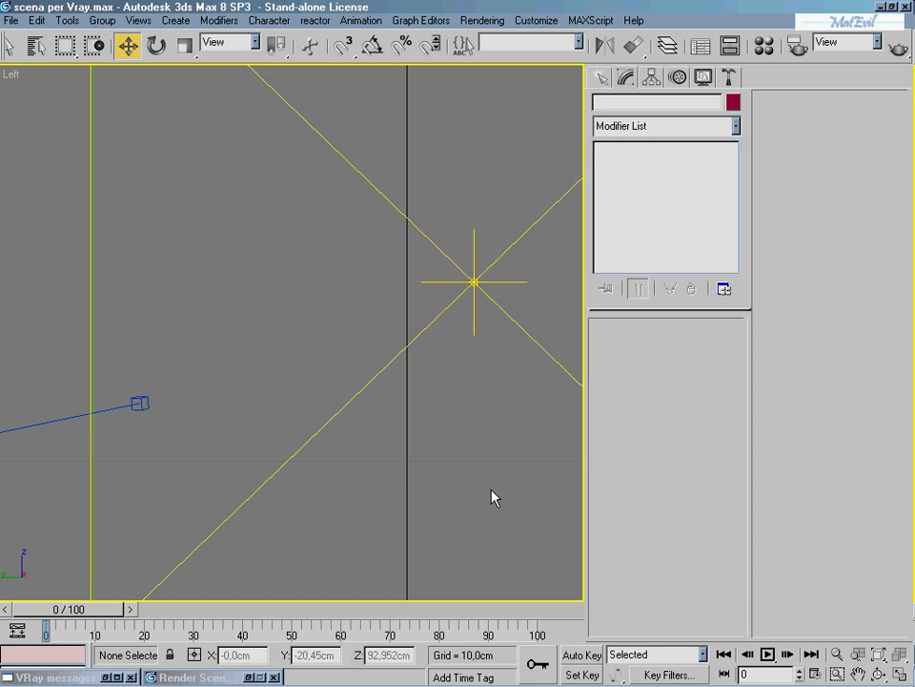
pyautogui.click(438, 320)
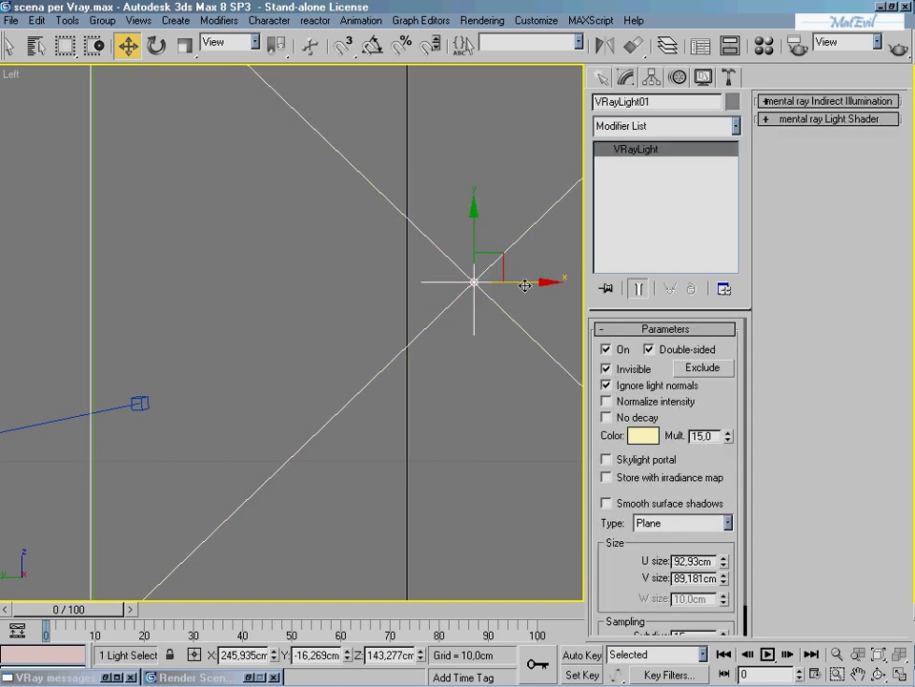
pyautogui.moveTo(525, 285); pyautogui.dragTo(528, 285)
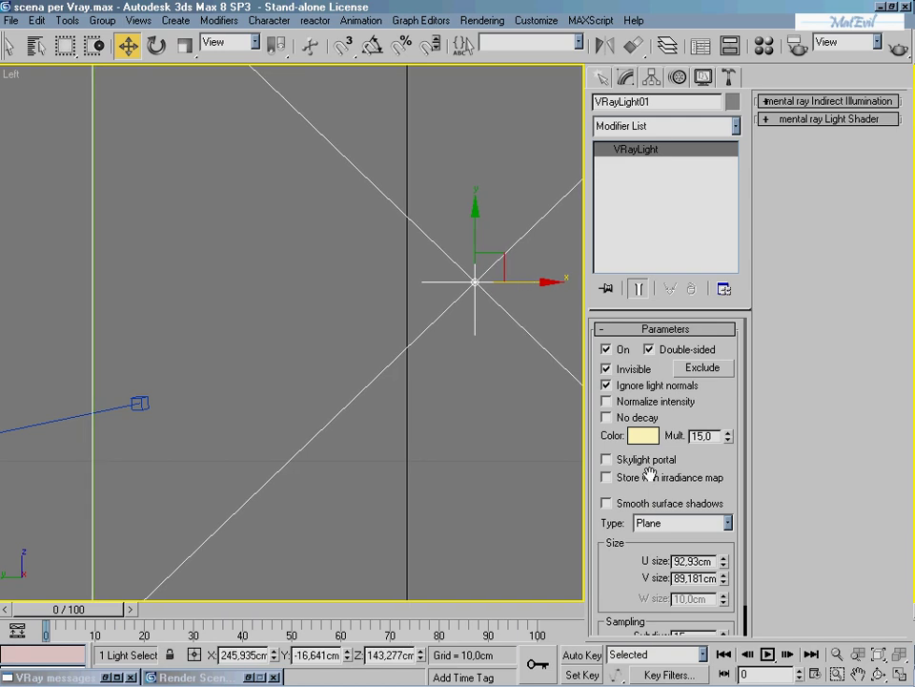
pyautogui.doubleClick(695, 561)
pyautogui.write('92,9')
pyautogui.press('Return')
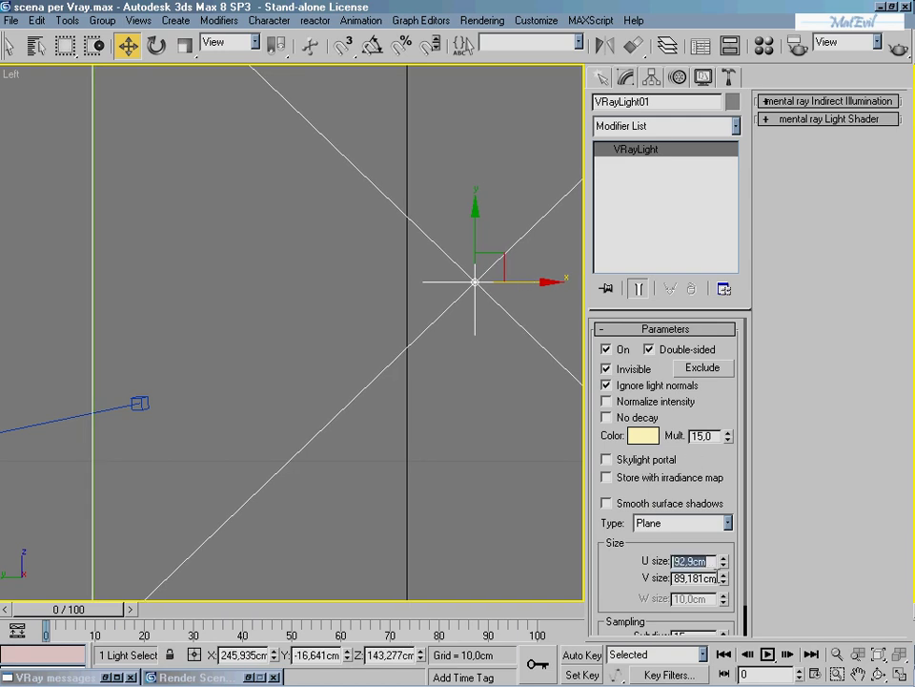
# Step: Reselect the light plane and raise it slightly in the Left view
pyautogui.moveTo(283, 301); pyautogui.dragTo(293, 304, button='middle')
pyautogui.click(42, 253)
pyautogui.scroll(-2, 242, 334)
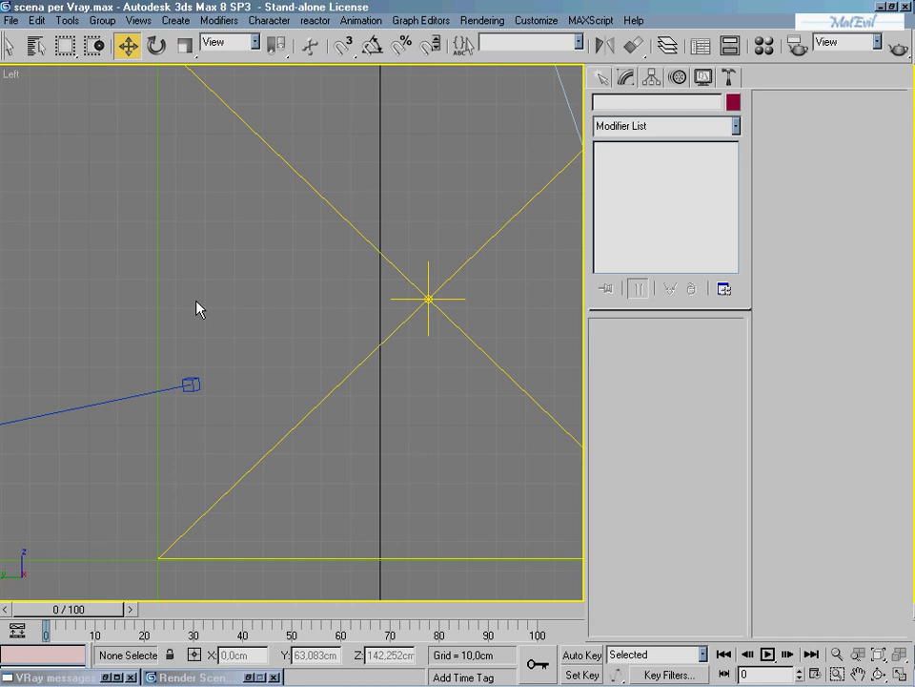
pyautogui.moveTo(196, 306); pyautogui.dragTo(110, 315, button='middle')
pyautogui.scroll(-3, 294, 334)
pyautogui.scroll(3, 293, 335)
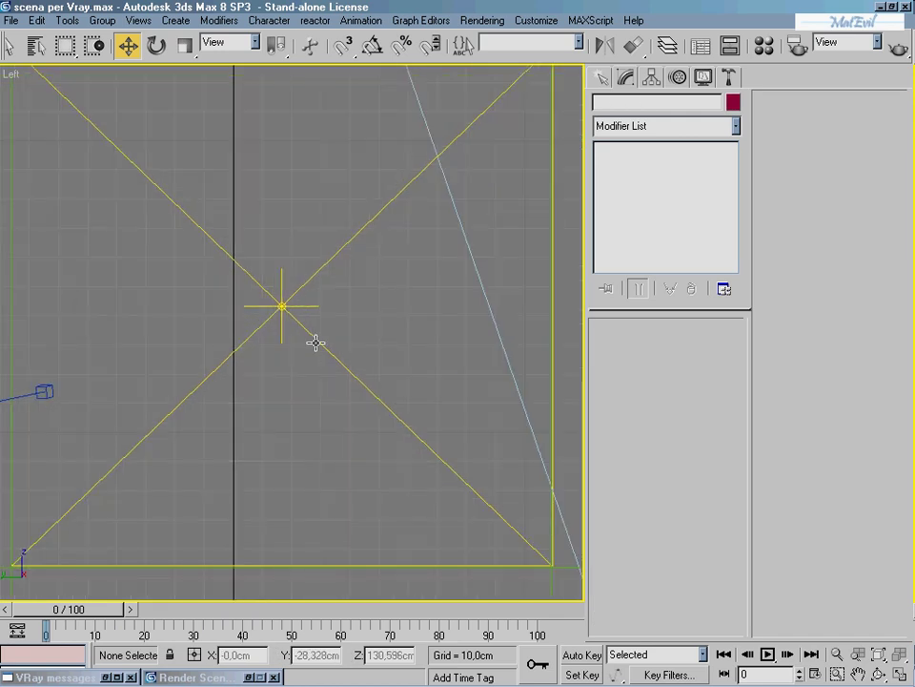
pyautogui.click(310, 339)
pyautogui.scroll(2, 471, 359)
pyautogui.scroll(-2, 395, 346)
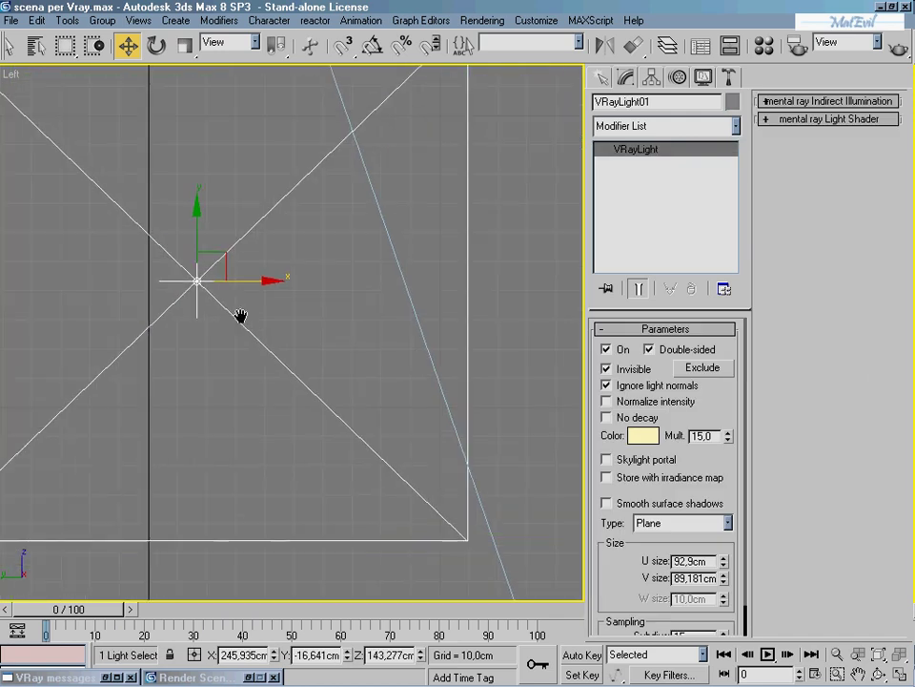
pyautogui.moveTo(241, 315); pyautogui.dragTo(376, 328, button='middle')
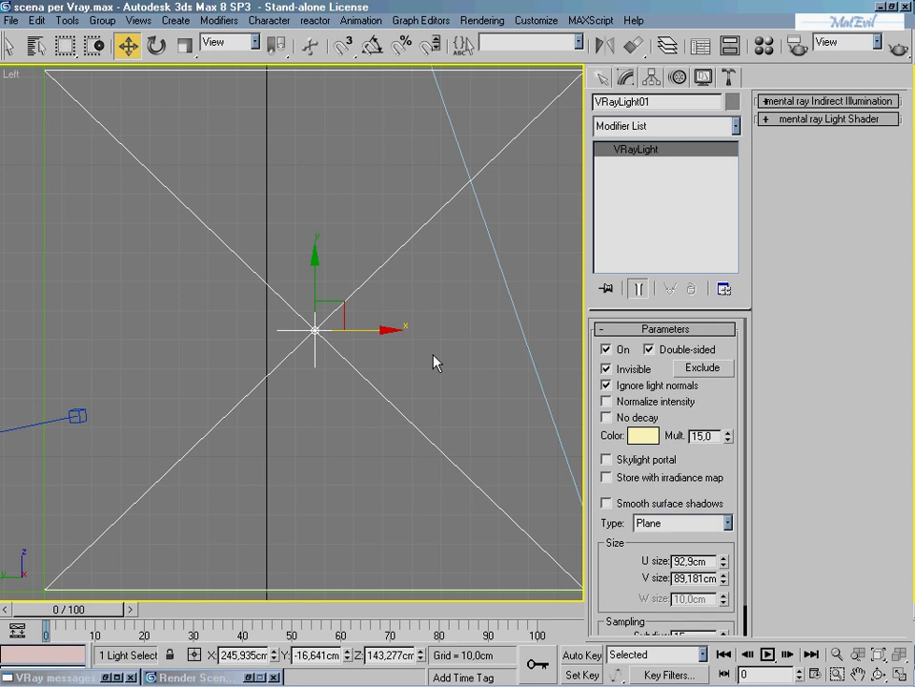
pyautogui.moveTo(433, 362); pyautogui.dragTo(390, 358, button='middle')
pyautogui.moveTo(449, 375); pyautogui.dragTo(442, 387, button='middle')
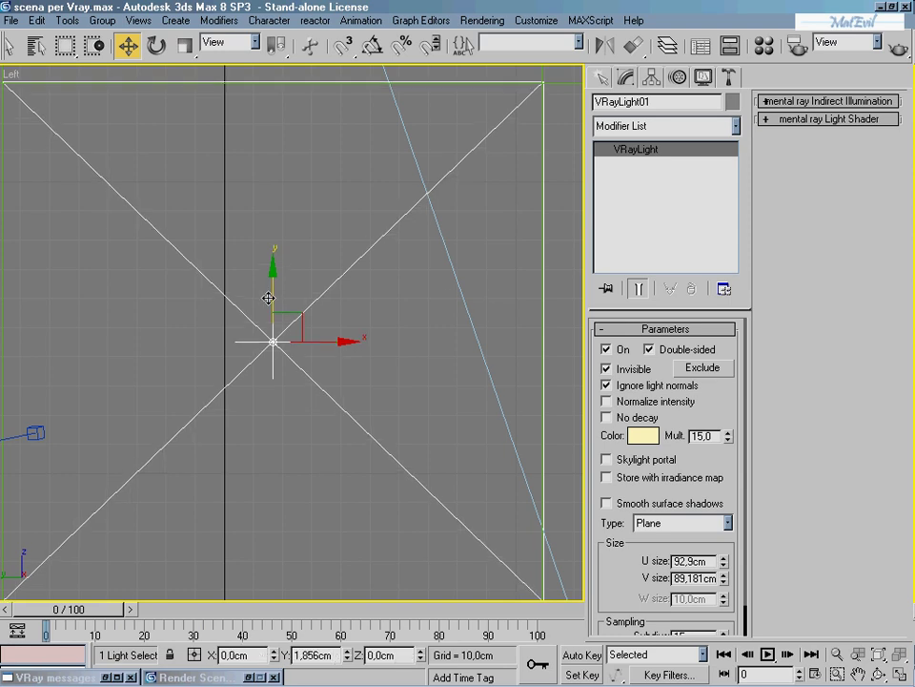
pyautogui.moveTo(269, 301); pyautogui.dragTo(269, 293)
pyautogui.moveTo(360, 447); pyautogui.dragTo(409, 310, button='middle')
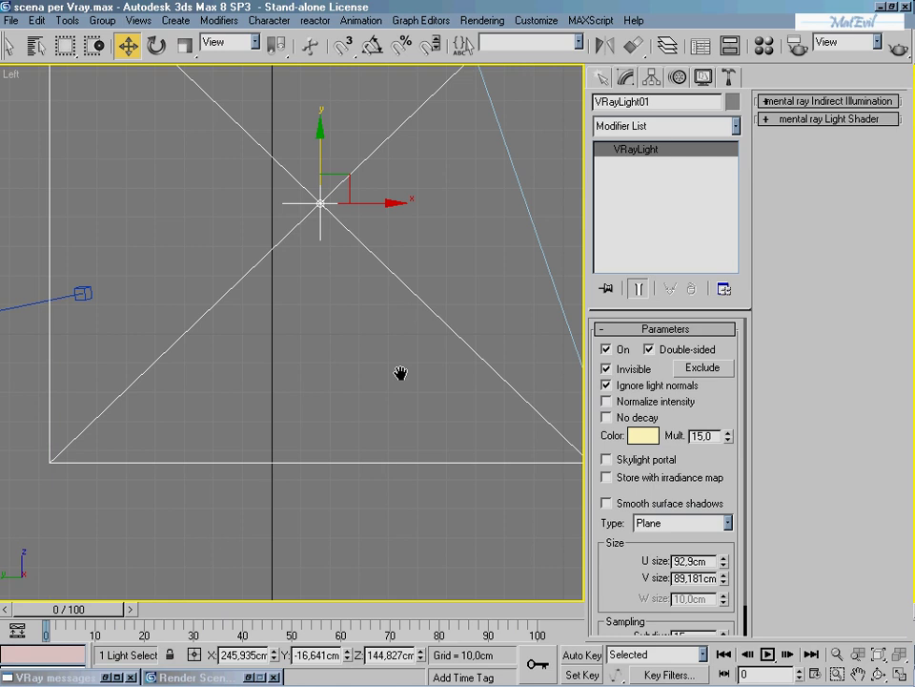
pyautogui.moveTo(401, 374); pyautogui.dragTo(356, 380, button='middle')
# Step: Enlarge the light's V size to 90,063 cm and nudge it left along X
pyautogui.moveTo(723, 577); pyautogui.dragTo(725, 577)
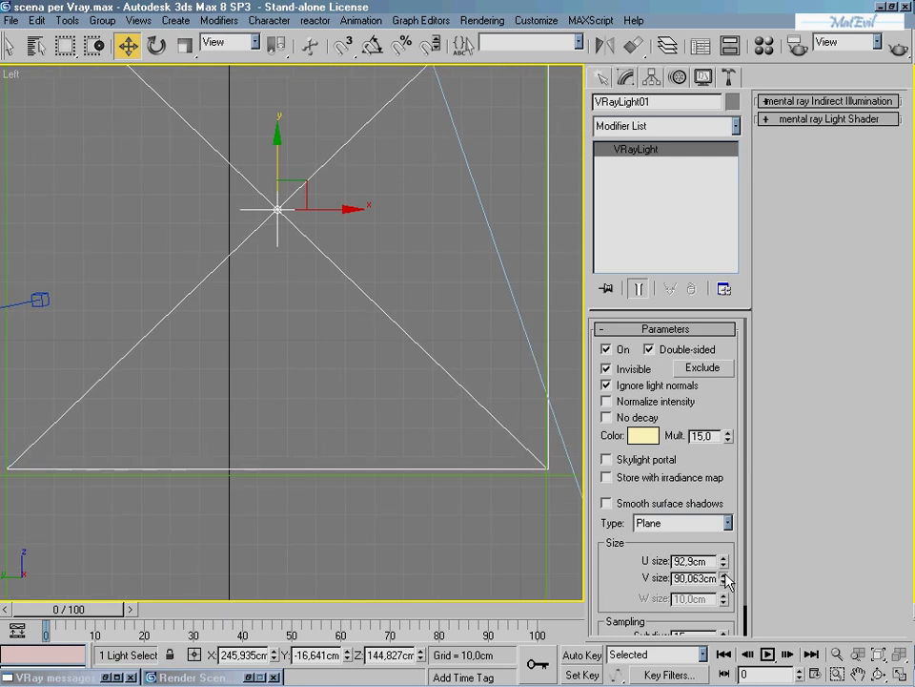
pyautogui.moveTo(277, 162); pyautogui.dragTo(277, 167)
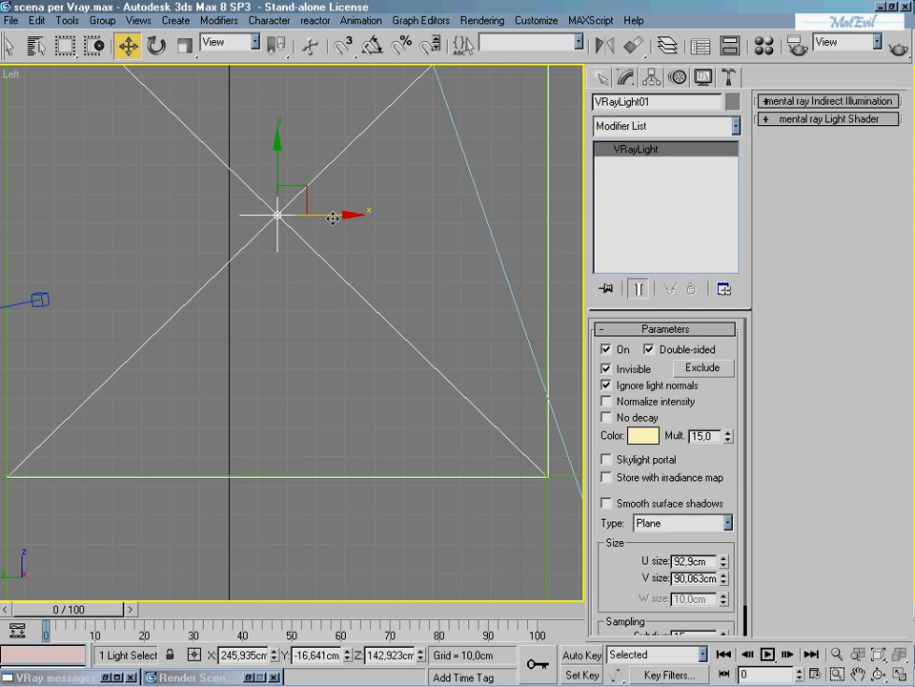
pyautogui.moveTo(333, 219); pyautogui.dragTo(332, 219)
pyautogui.scroll(3, 264, 239)
pyautogui.moveTo(338, 302)
pyautogui.mouseDown(button='middle')
pyautogui.moveTo(349, 321)
pyautogui.moveTo(343, 363)
pyautogui.moveTo(366, 338)
pyautogui.mouseUp(button='middle')
pyautogui.scroll(-5, 349, 320)
# Step: Check the light in Perspective, undoing a trial downward move along Z
pyautogui.press('p')
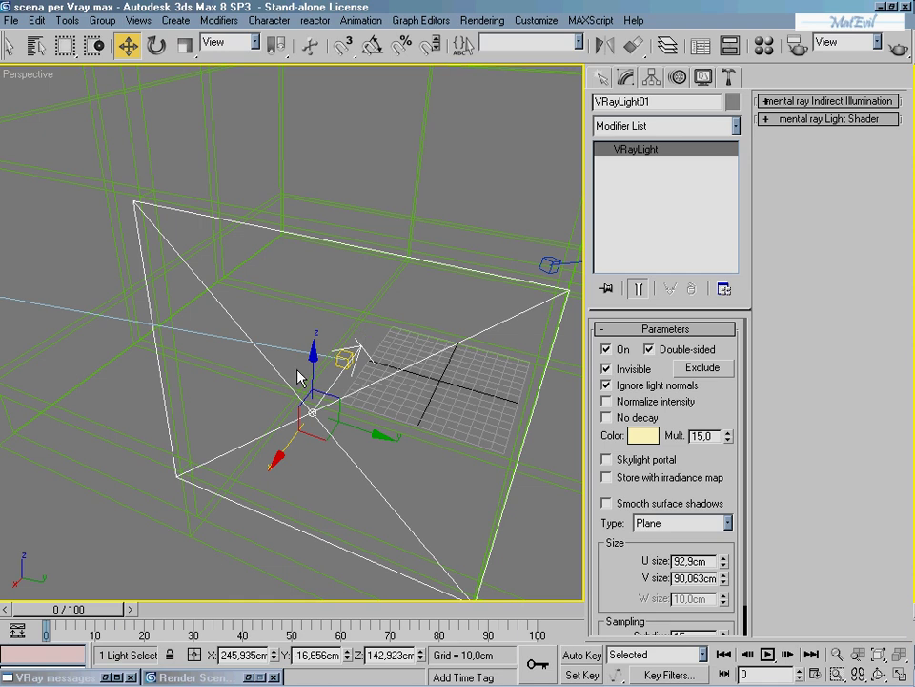
pyautogui.moveTo(312, 358); pyautogui.dragTo(312, 416)
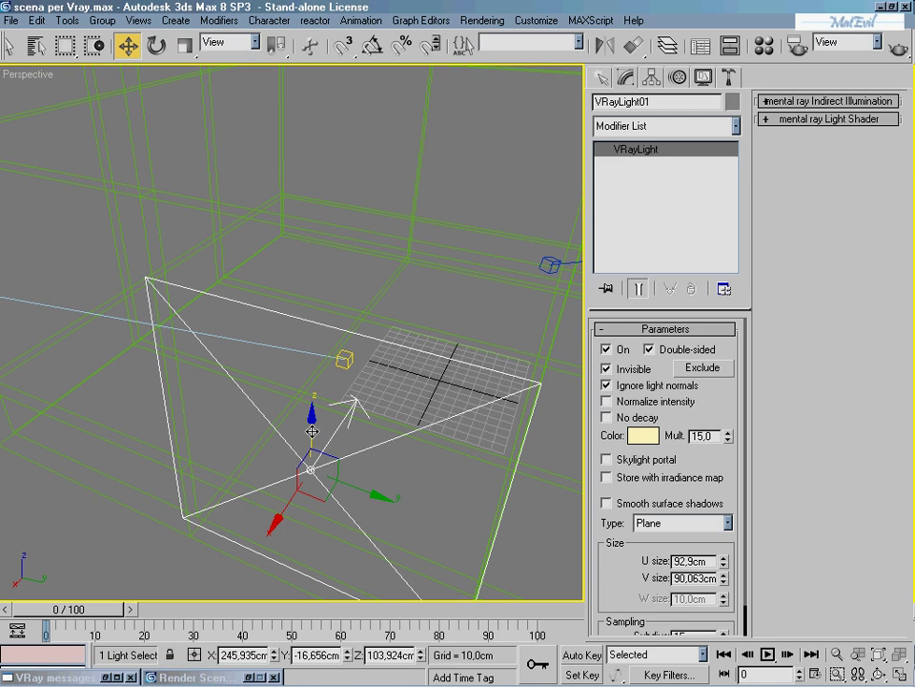
pyautogui.hotkey('ctrl', 'z')
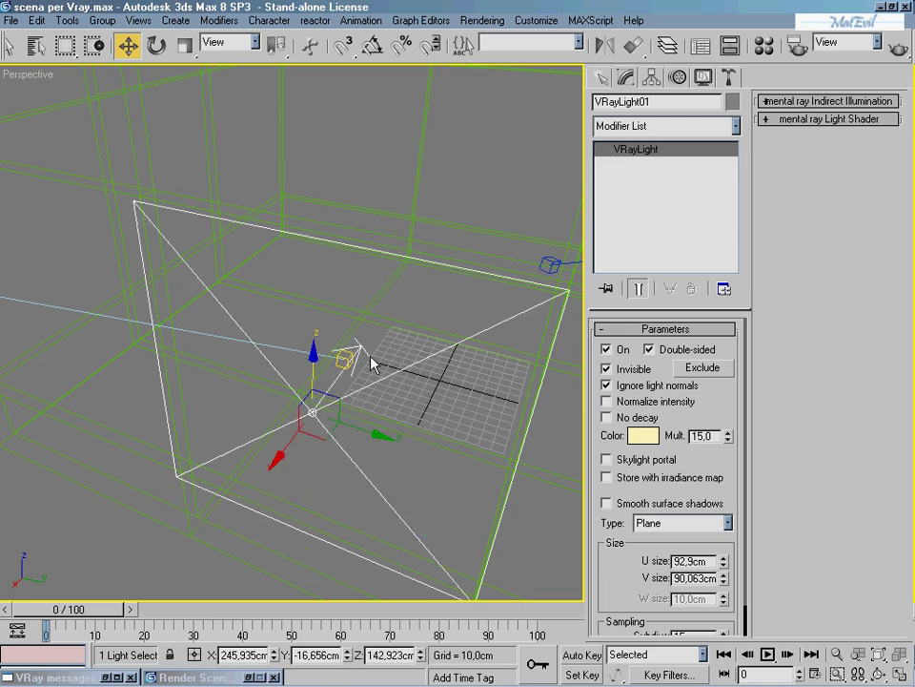
pyautogui.keyDown('alt'); pyautogui.moveTo(372, 363); pyautogui.dragTo(372, 331, button='middle'); pyautogui.keyUp('alt')
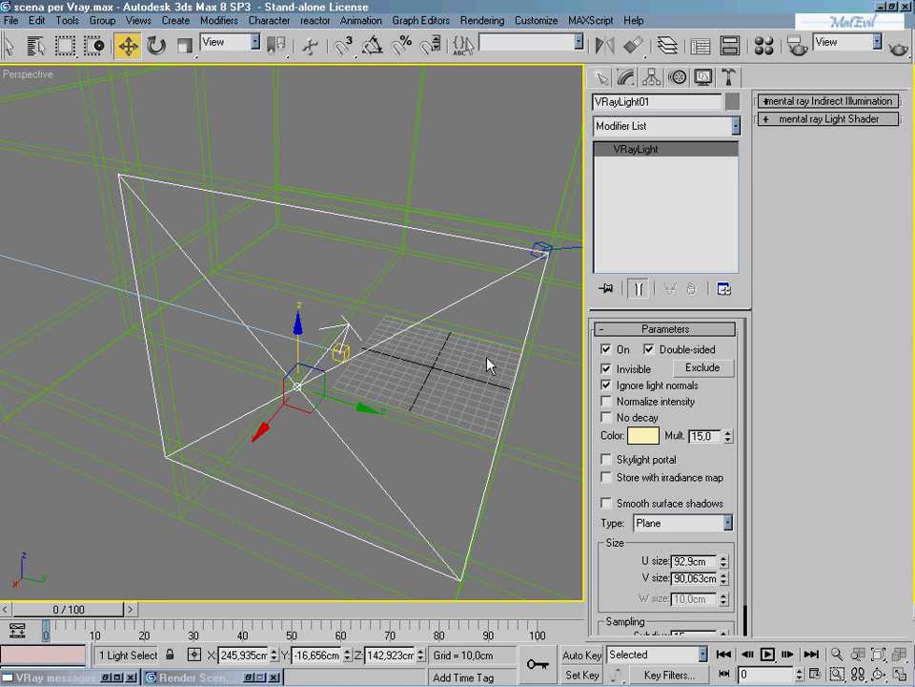
pyautogui.scroll(-1, 709, 412)
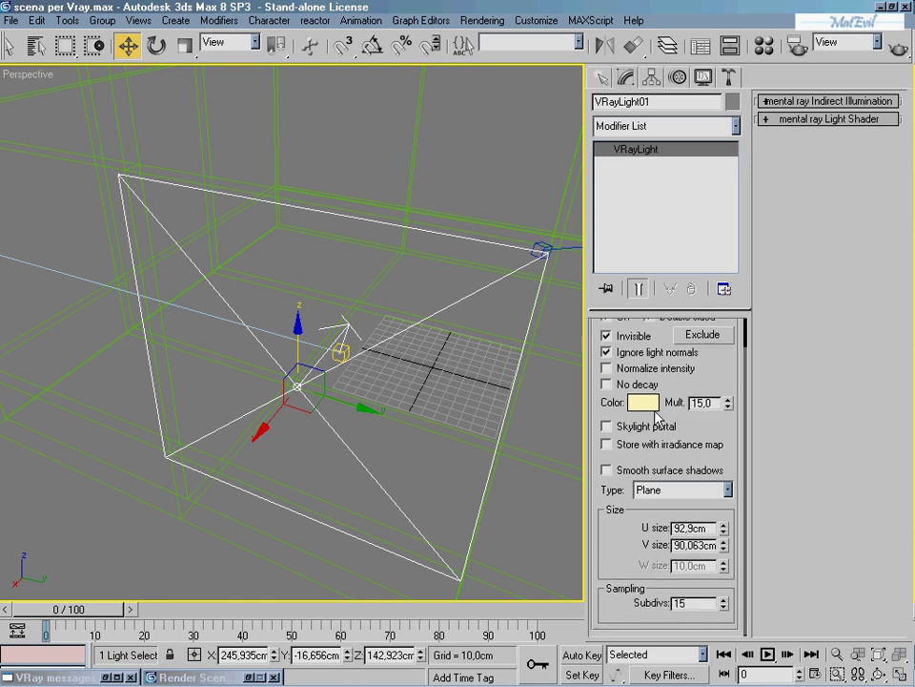
# Step: Change the light colour from pale yellow to pure white
pyautogui.click(643, 401)
pyautogui.moveTo(521, 206); pyautogui.dragTo(522, 246)
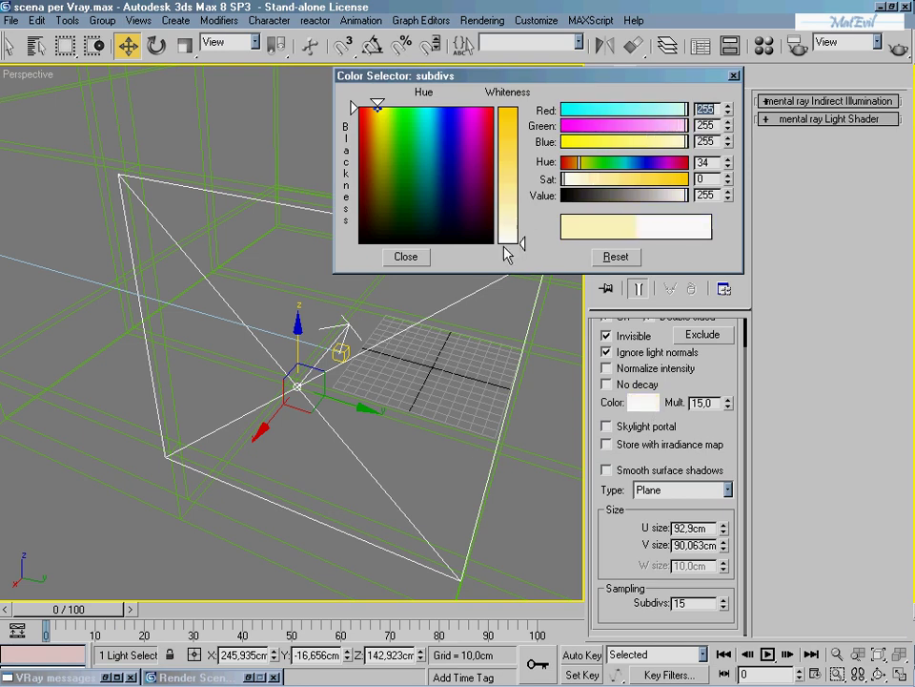
pyautogui.moveTo(452, 198); pyautogui.dragTo(353, 245)
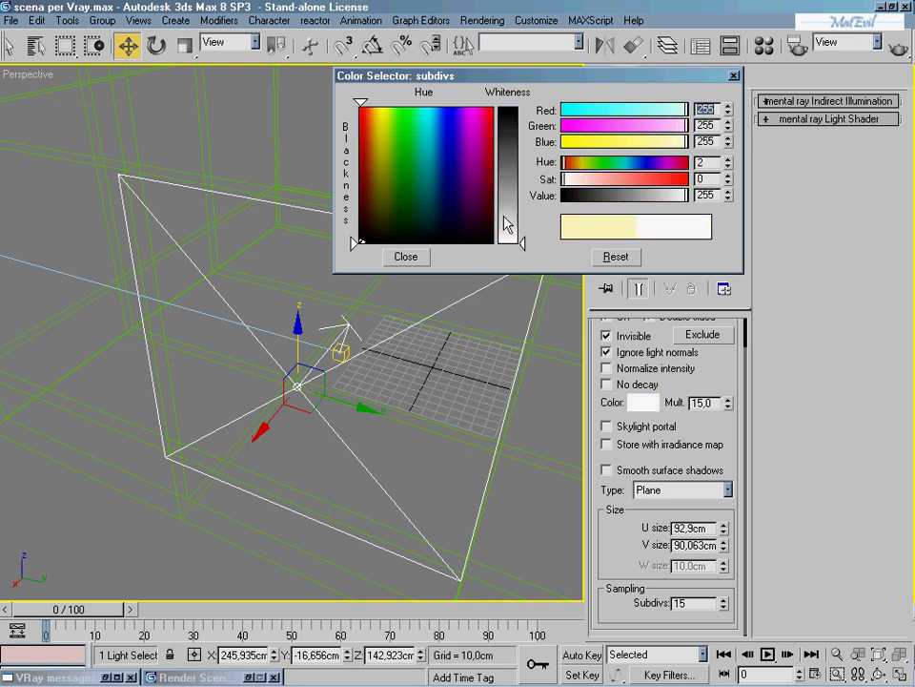
pyautogui.press('Escape')
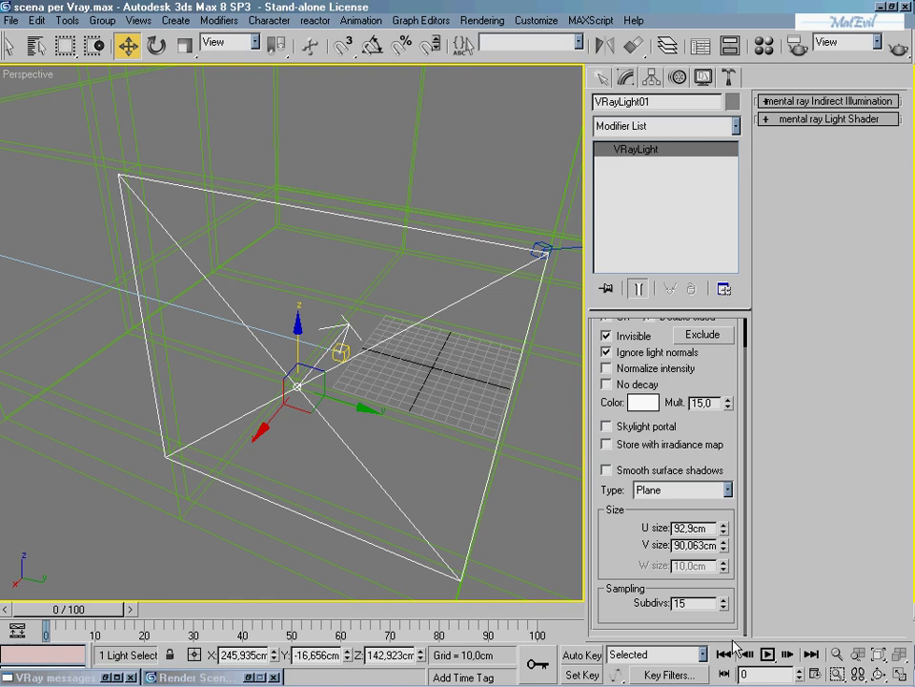
# Step: Lower the light's sampling Subdivs from 15 to 12
pyautogui.doubleClick(695, 602)
pyautogui.write('12')
pyautogui.moveTo(711, 366); pyautogui.dragTo(730, 538)
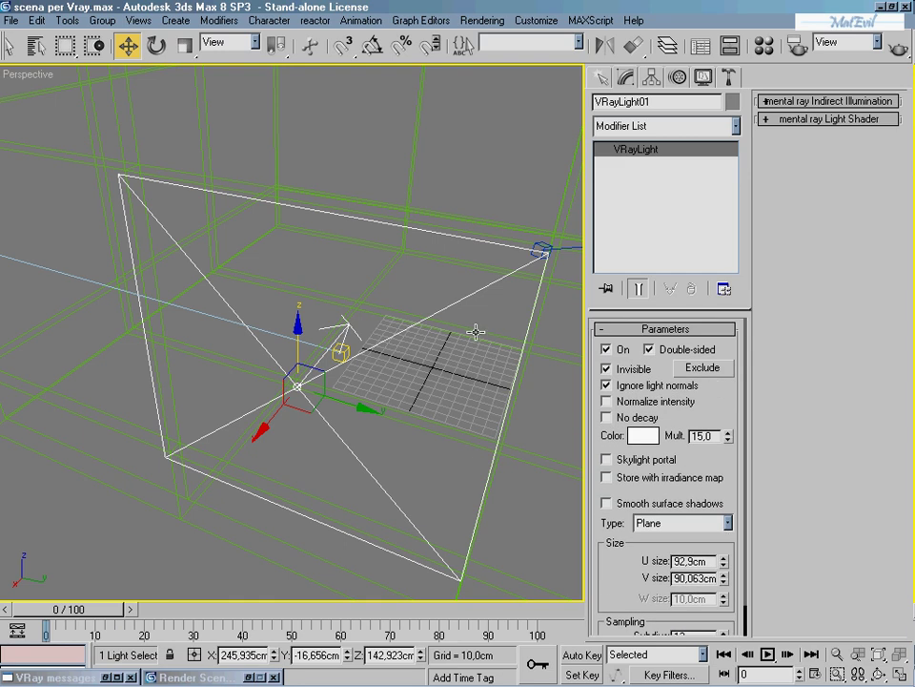
# Step: Render Camera01 and arrange the frame and progress windows until the bright room finishes
pyautogui.press('c')
pyautogui.hotkey('shift', 'q')
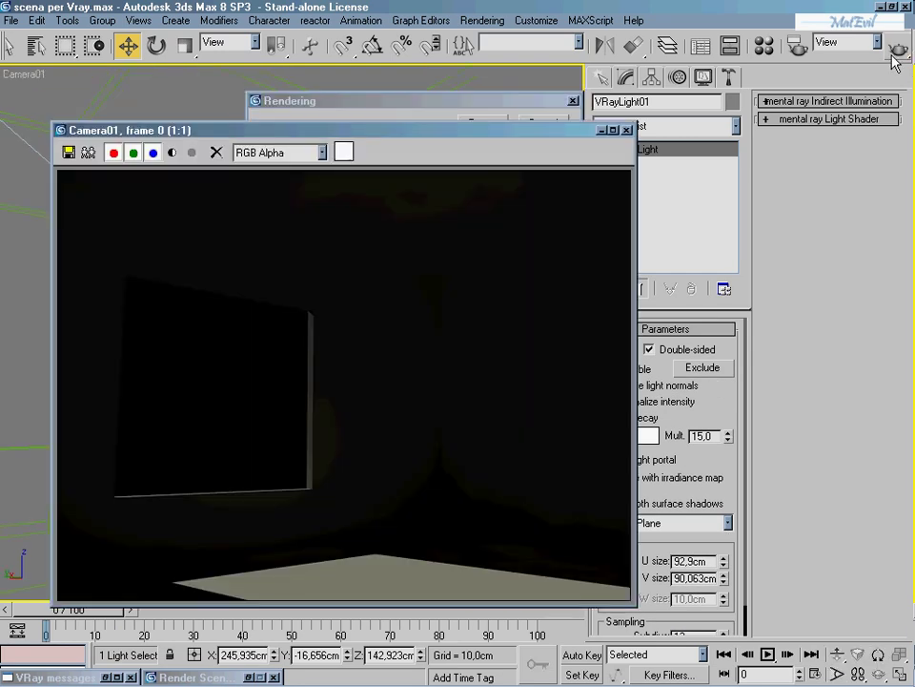
pyautogui.moveTo(512, 130); pyautogui.dragTo(545, 140)
pyautogui.click(507, 112)
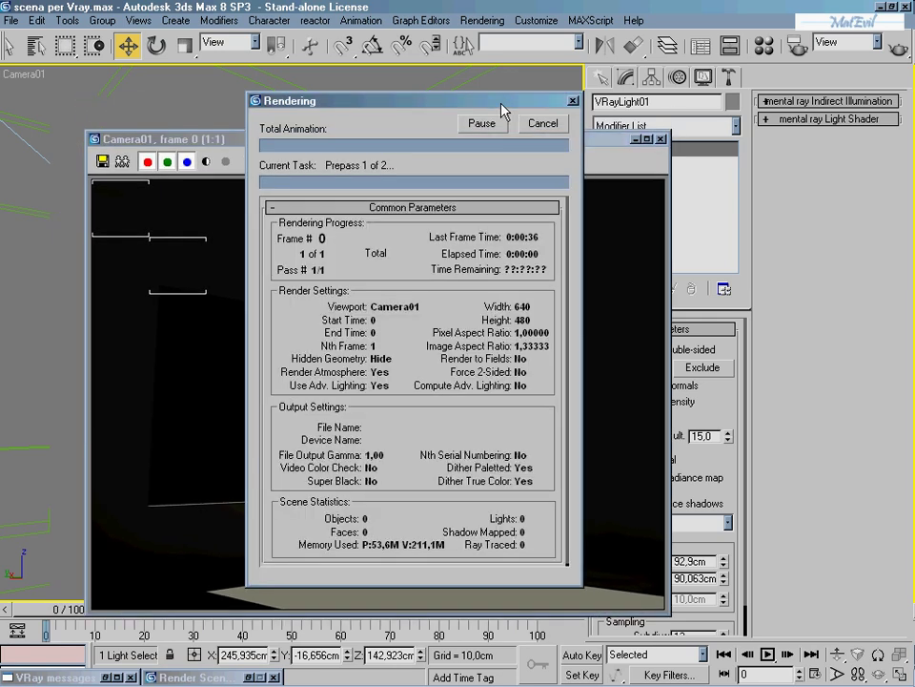
pyautogui.moveTo(493, 105); pyautogui.dragTo(775, 111)
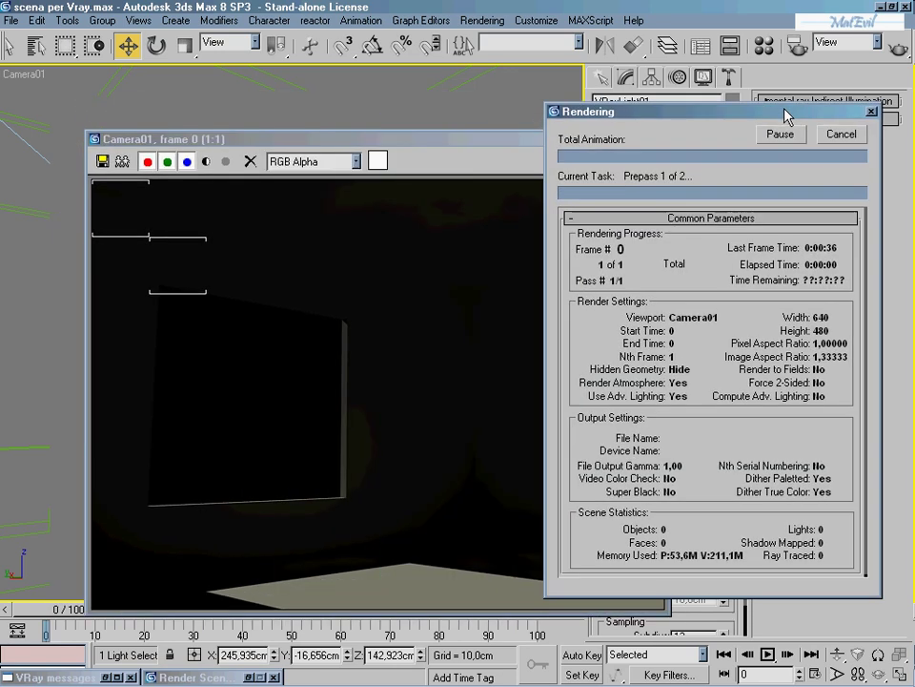
pyautogui.moveTo(489, 136)
pyautogui.mouseDown()
pyautogui.moveTo(472, 143)
pyautogui.moveTo(454, 87)
pyautogui.moveTo(465, 91)
pyautogui.mouseUp()
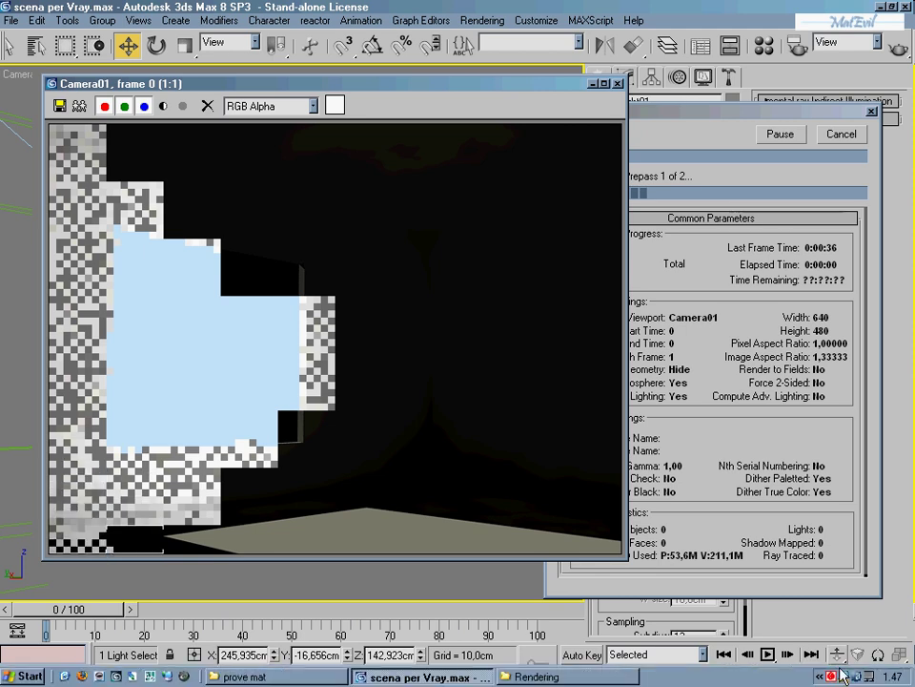
pyautogui.rightClick(831, 675)
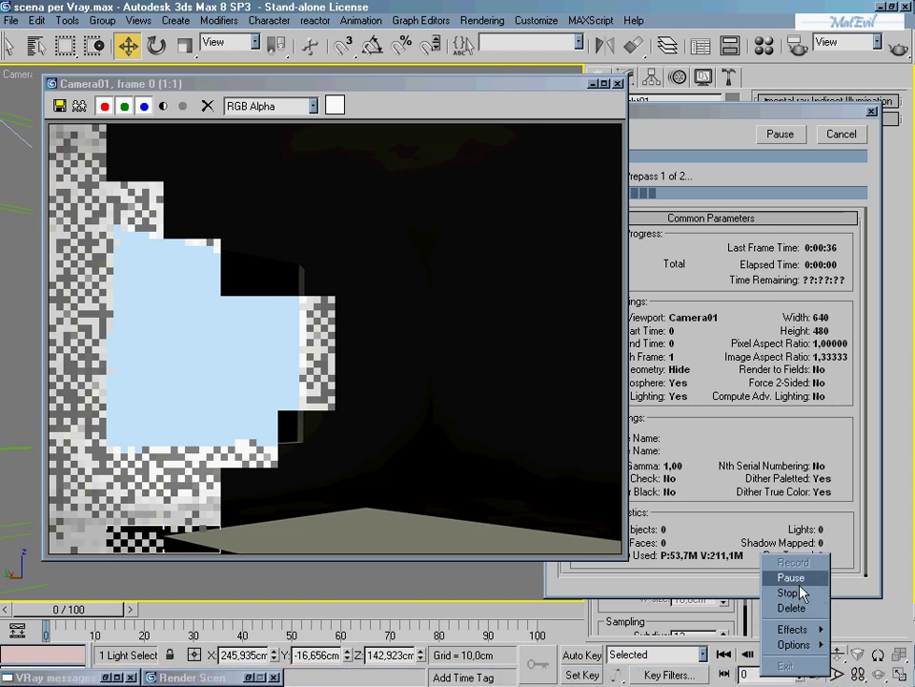
pyautogui.click(799, 592)
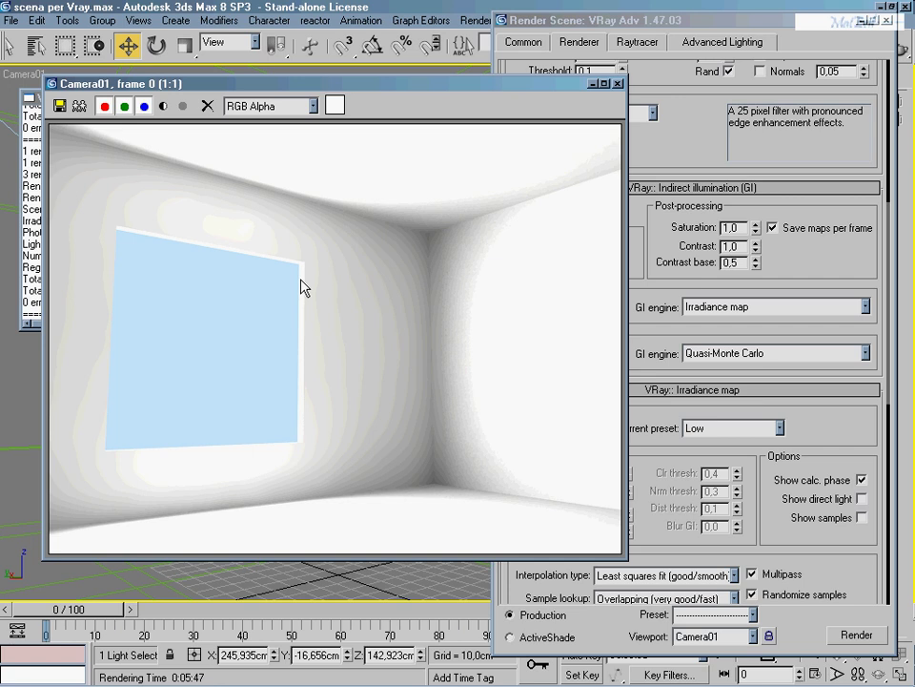
# Step: Check the irradiance map presets, leave it on Low, and minimize Render Scene
pyautogui.moveTo(379, 87); pyautogui.dragTo(394, 87)
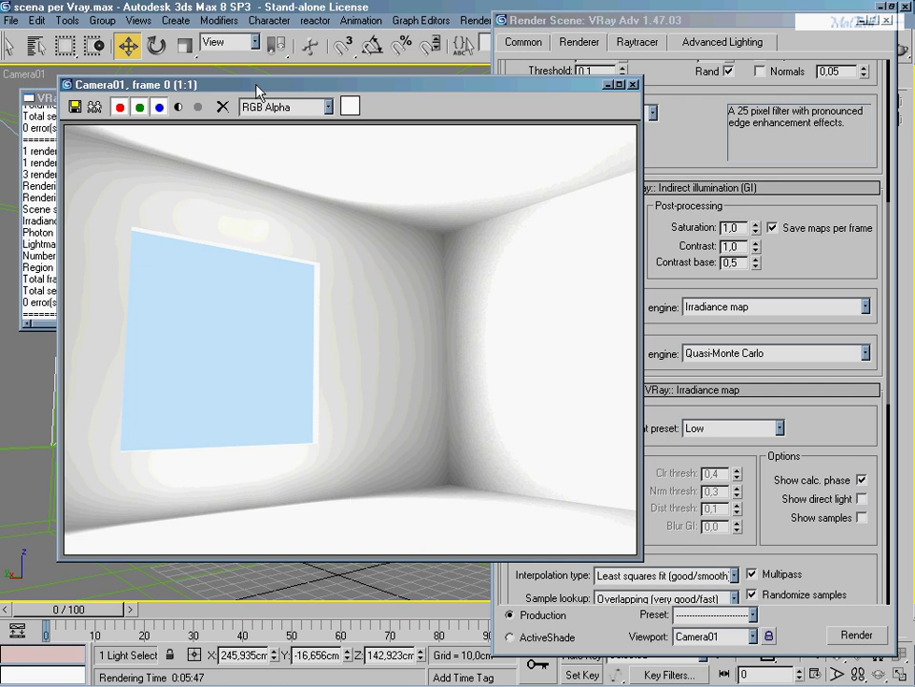
pyautogui.moveTo(257, 91); pyautogui.dragTo(265, 127)
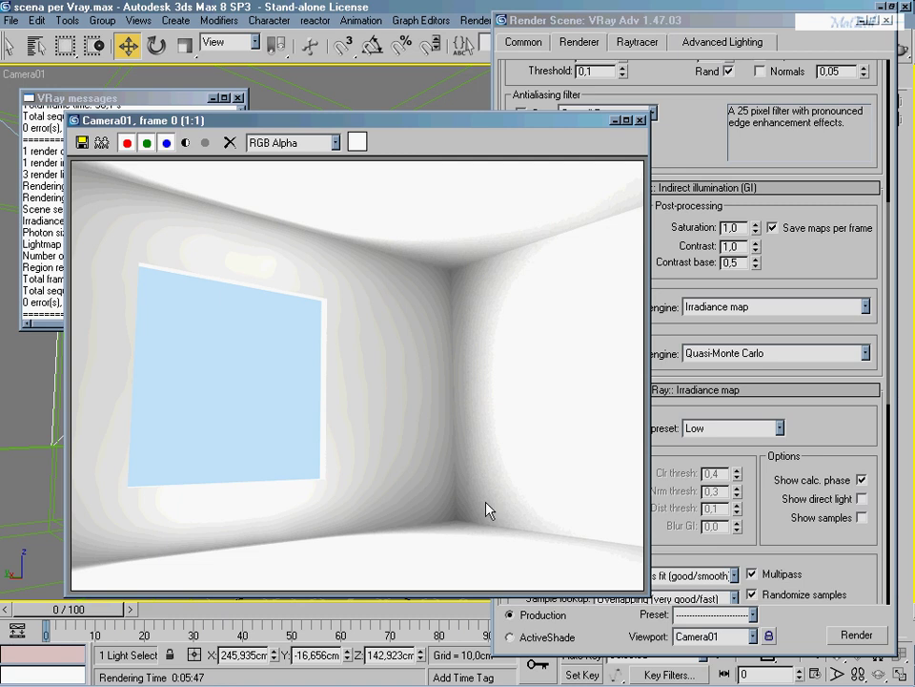
pyautogui.click(855, 417)
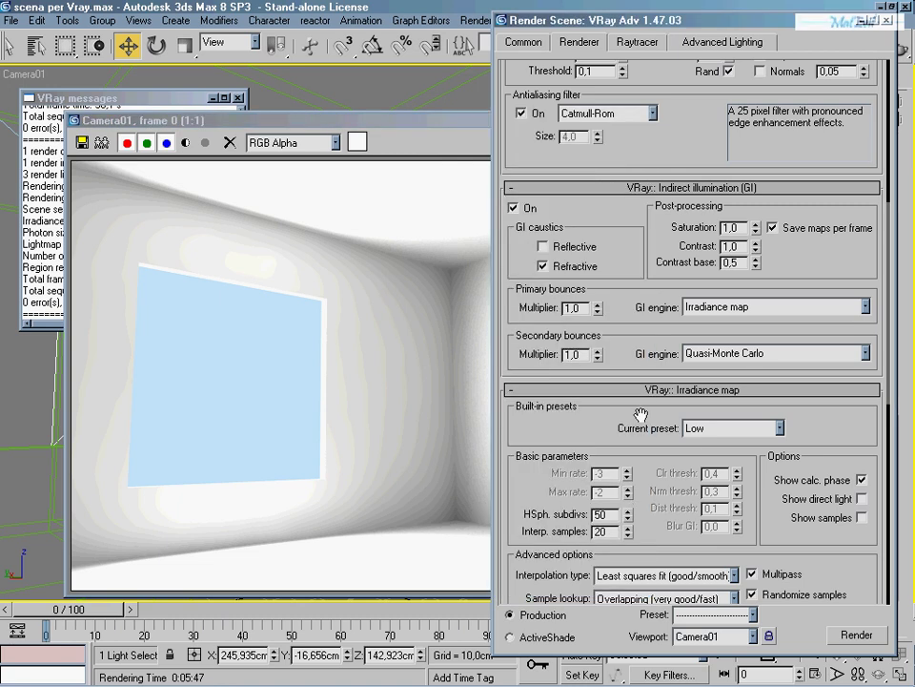
pyautogui.click(725, 428)
pyautogui.click(460, 374)
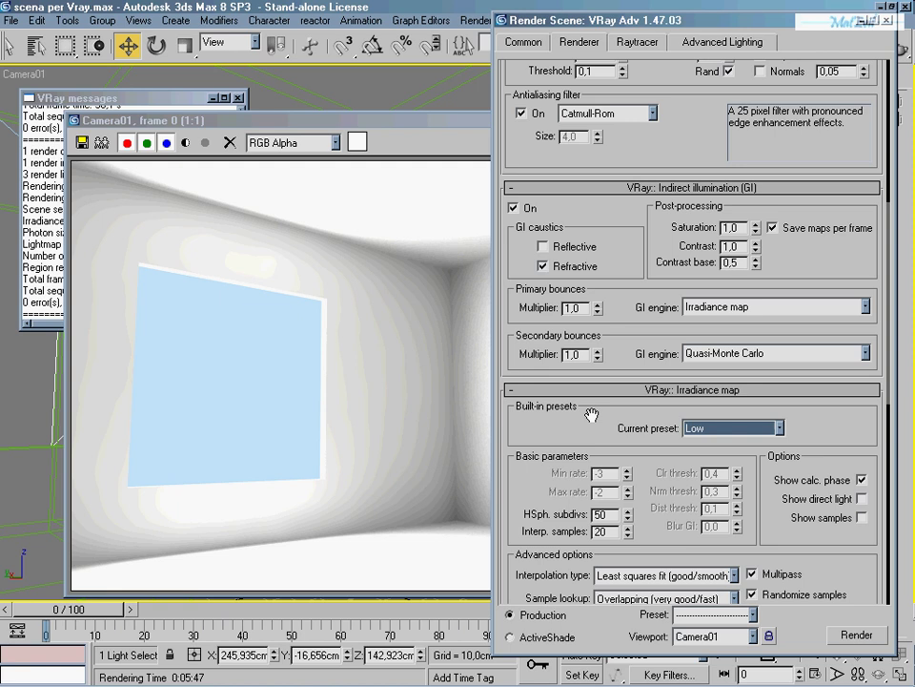
pyautogui.click(409, 407)
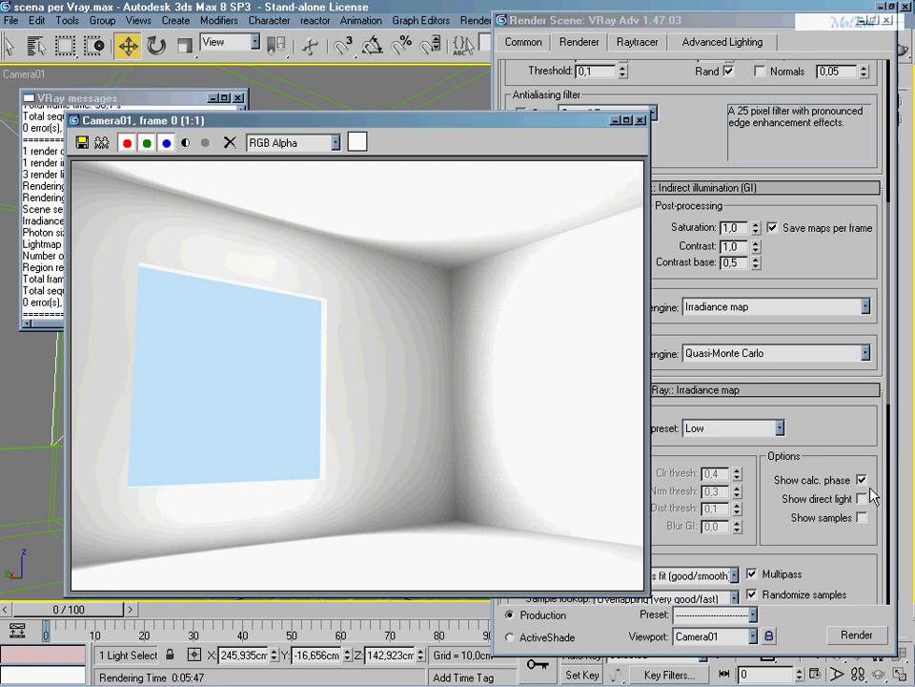
pyautogui.click(844, 435)
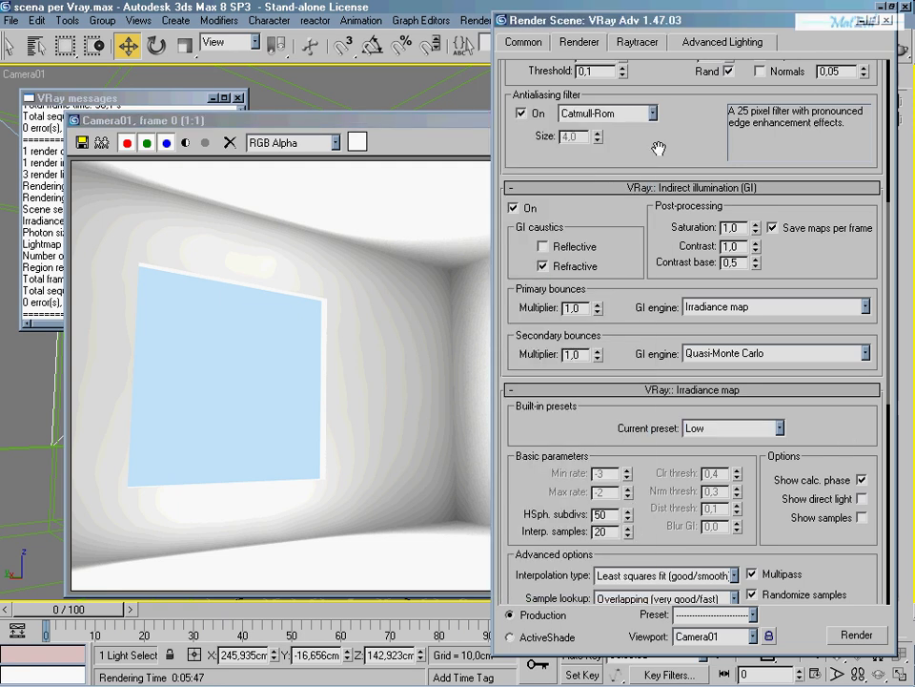
pyautogui.doubleClick(648, 16)
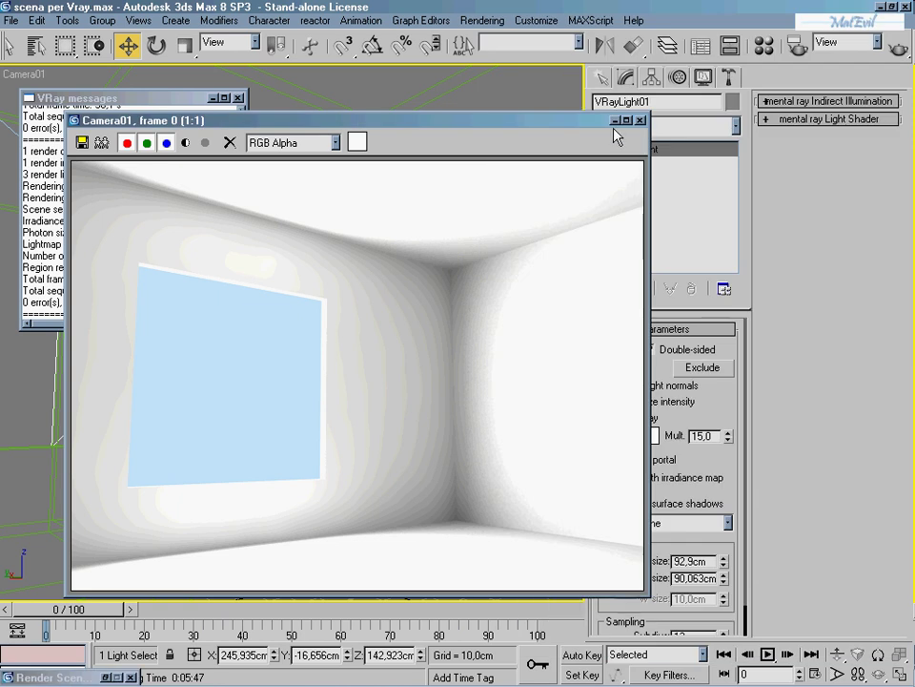
# Step: Lower the VRayLight multiplier from 15 to 5
pyautogui.click(614, 120)
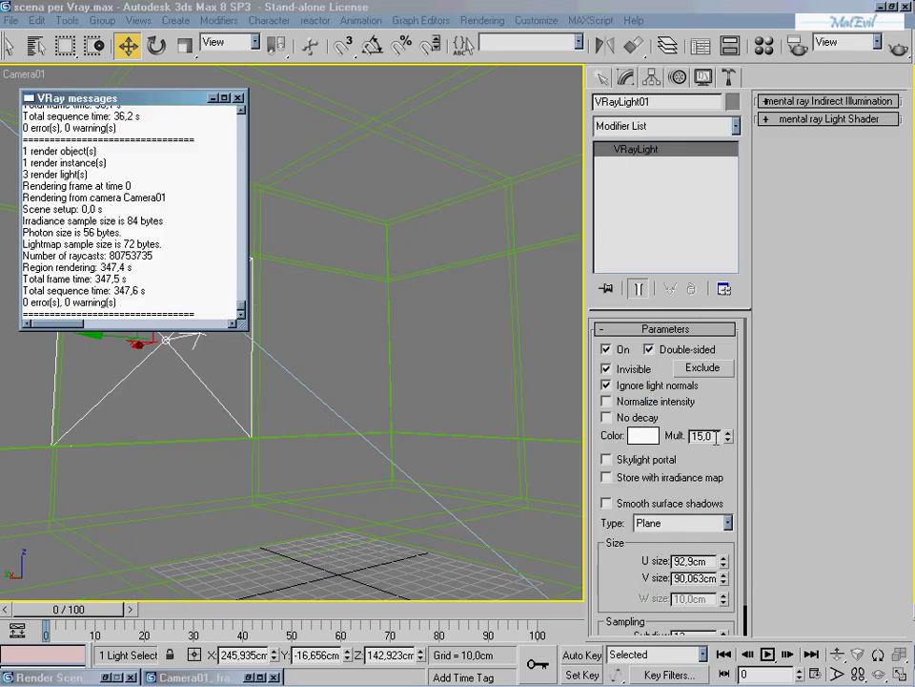
pyautogui.moveTo(715, 438); pyautogui.dragTo(665, 426)
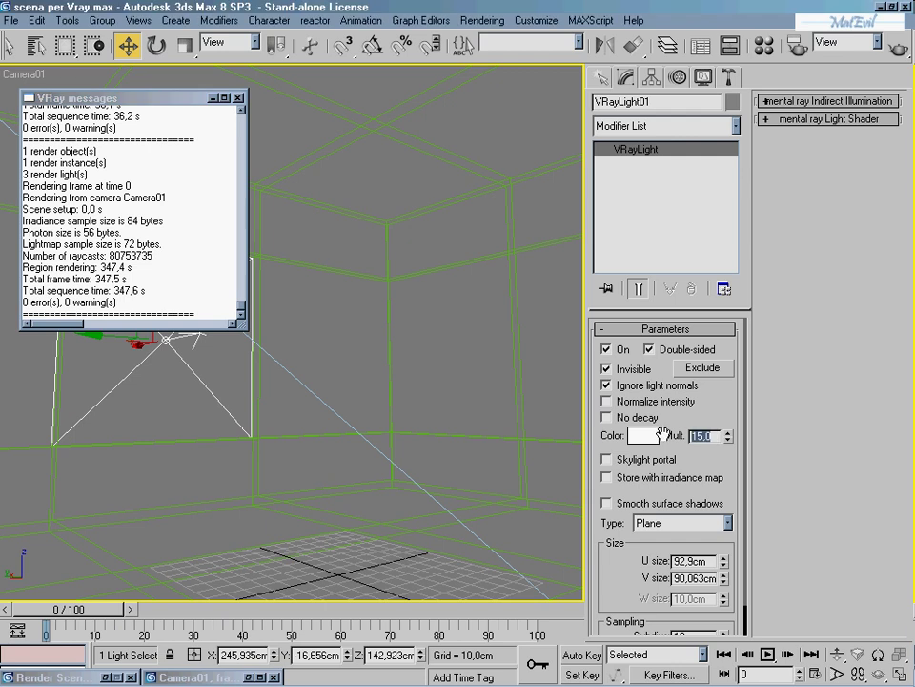
pyautogui.write('5')
pyautogui.click(223, 362)
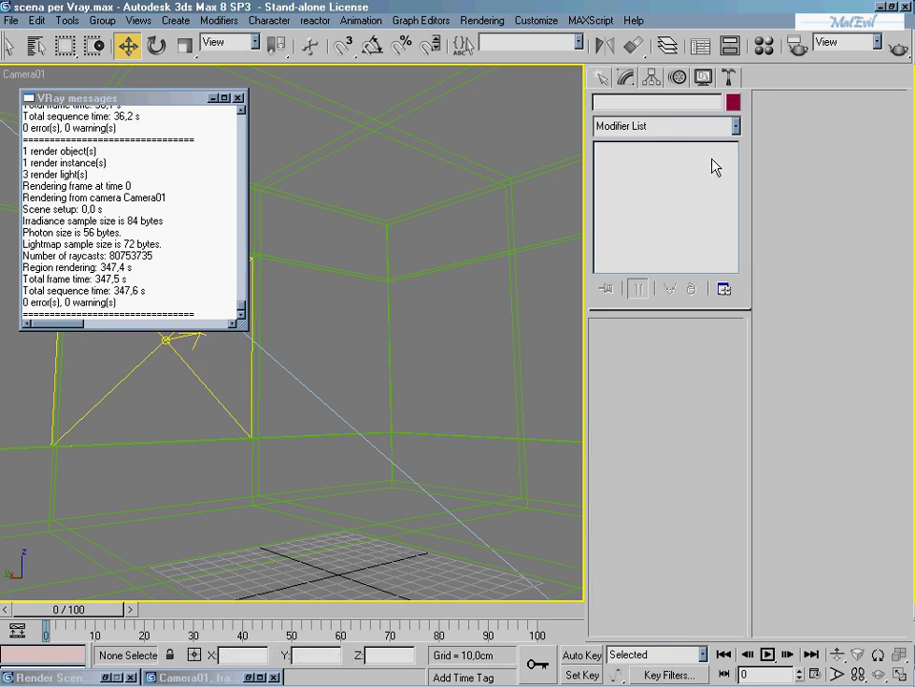
# Step: Enable the GI Environment skylight override at multiplier 0,8 and minimize Render Scene
pyautogui.click(799, 43)
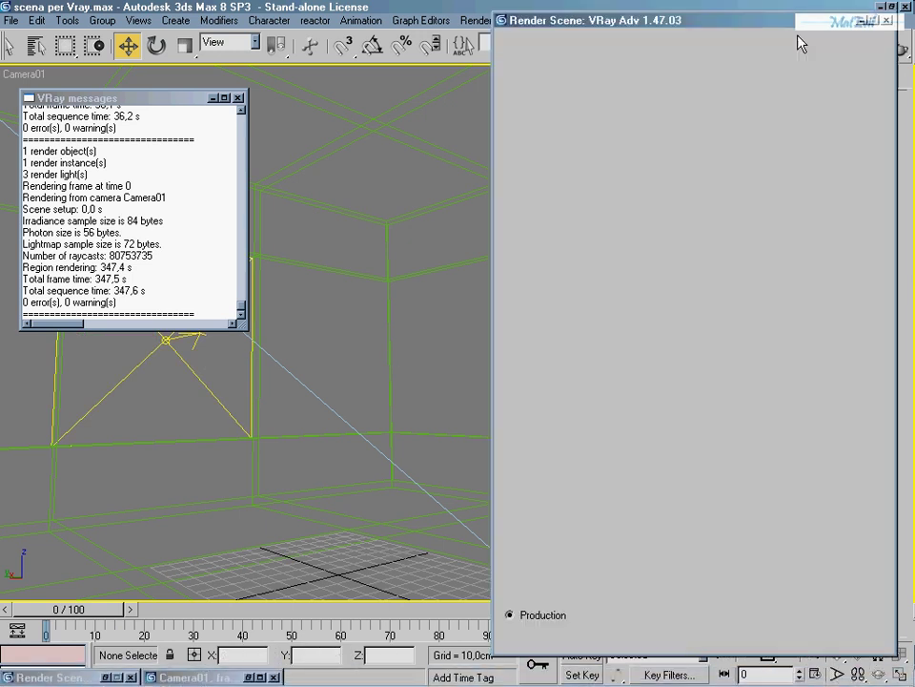
pyautogui.moveTo(838, 429); pyautogui.dragTo(861, 88)
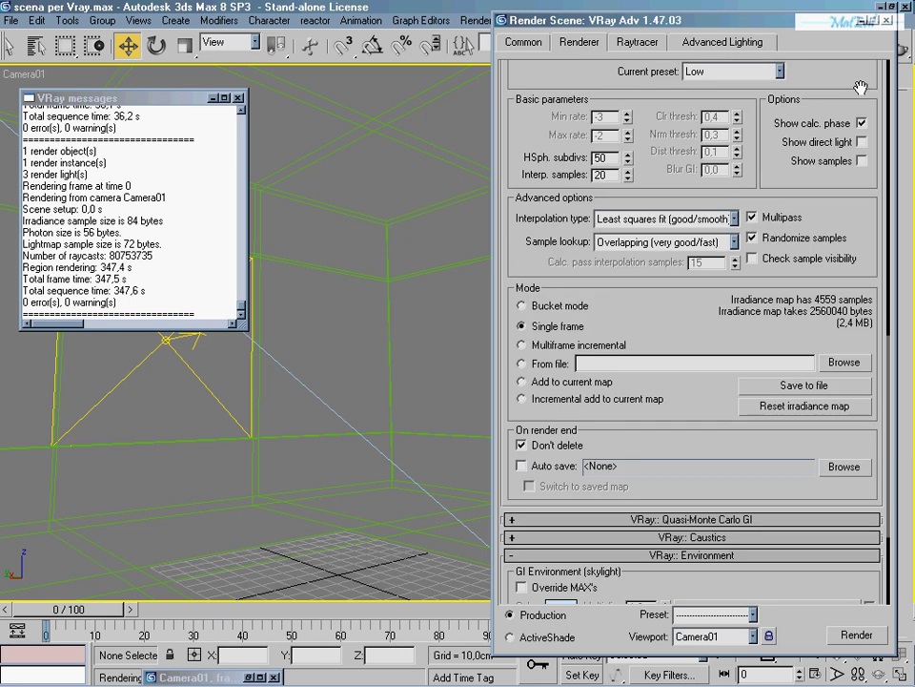
pyautogui.scroll(-5, 725, 286)
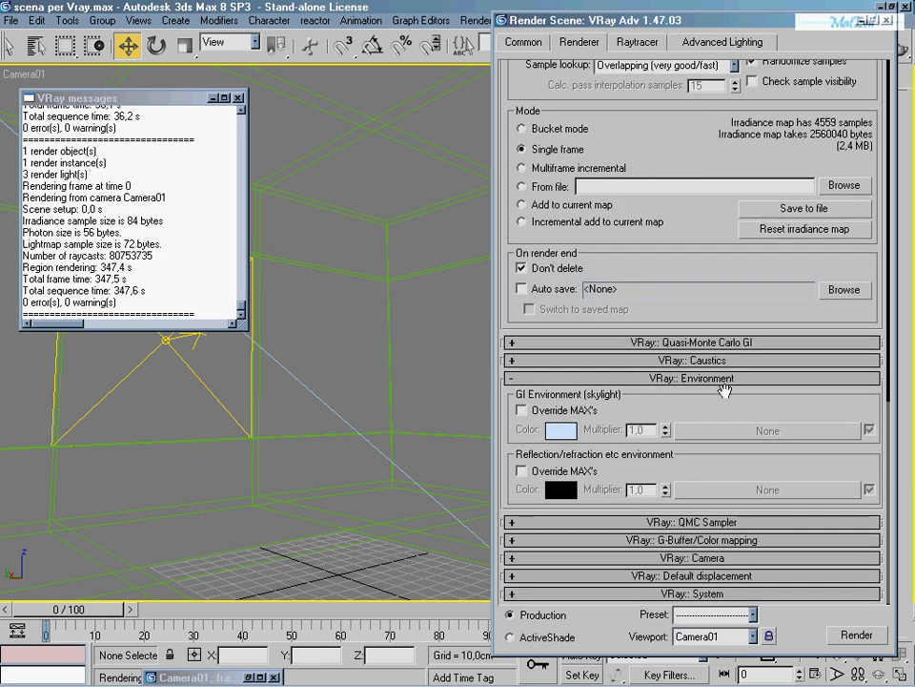
pyautogui.click(530, 411)
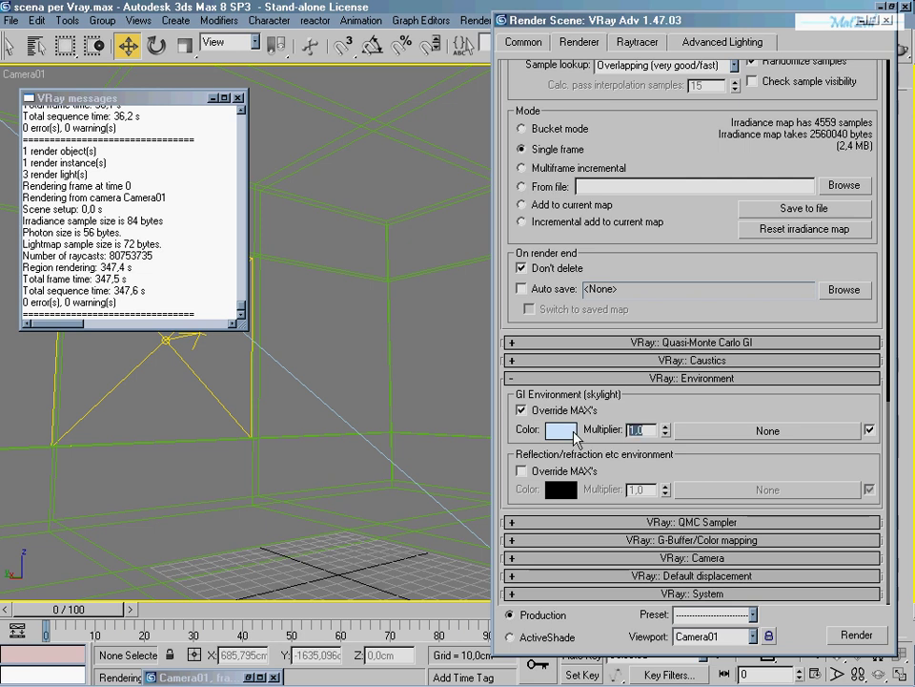
pyautogui.write('0')
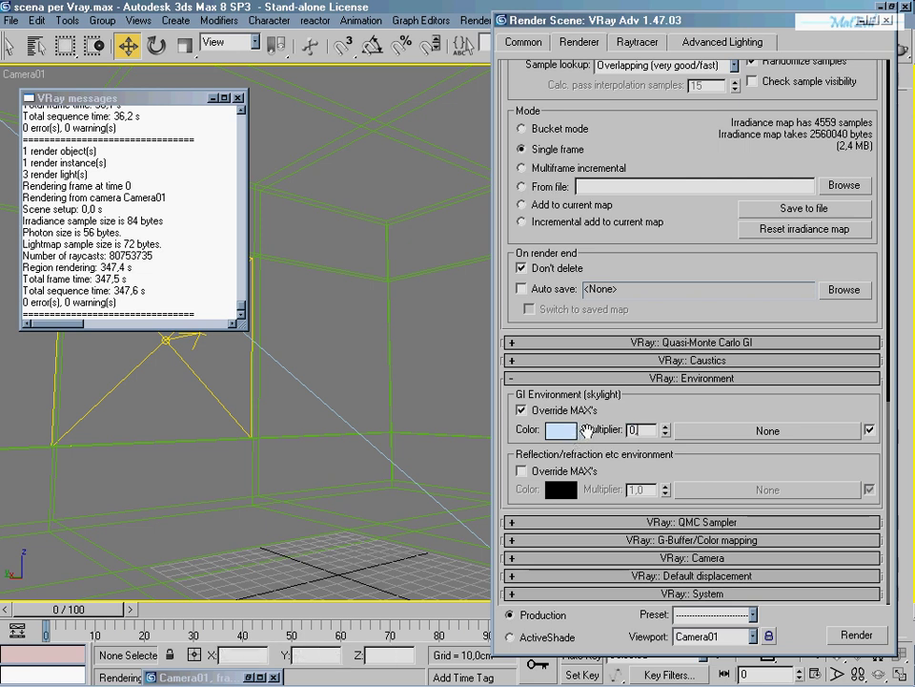
pyautogui.write(',8')
pyautogui.press('Return')
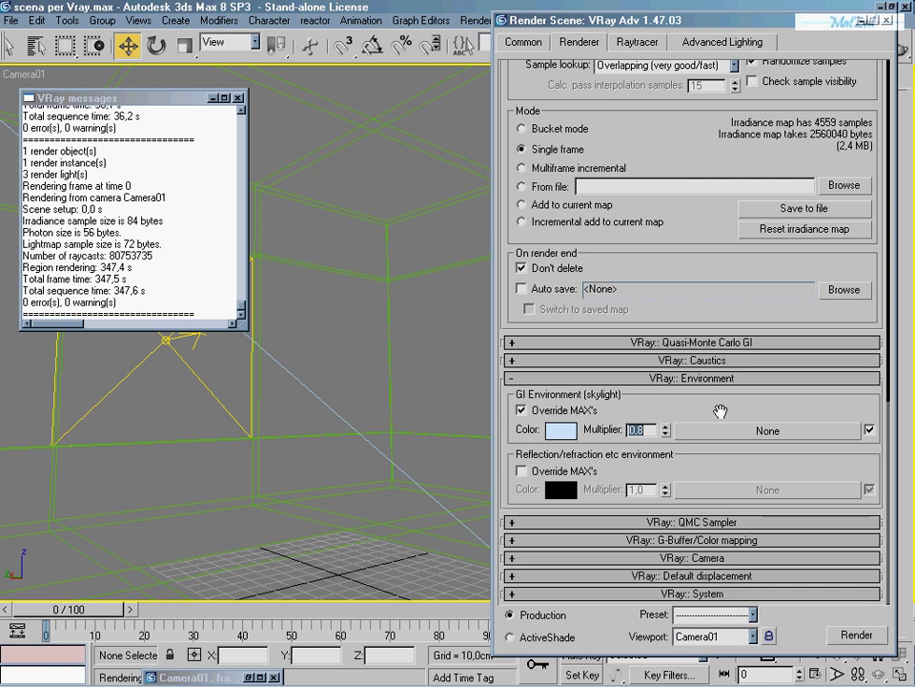
pyautogui.scroll(10, 720, 411)
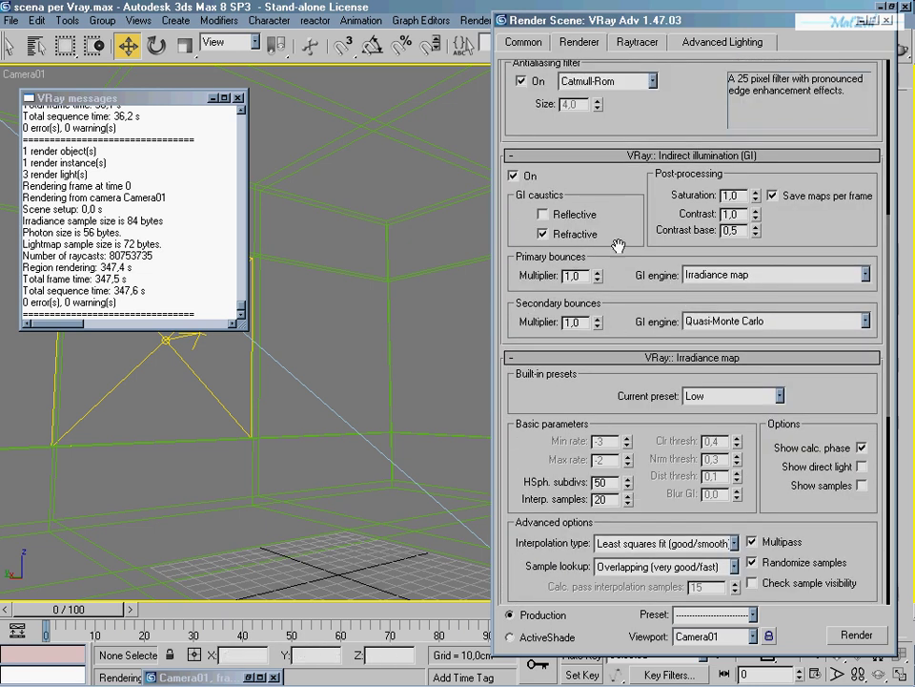
pyautogui.click(861, 20)
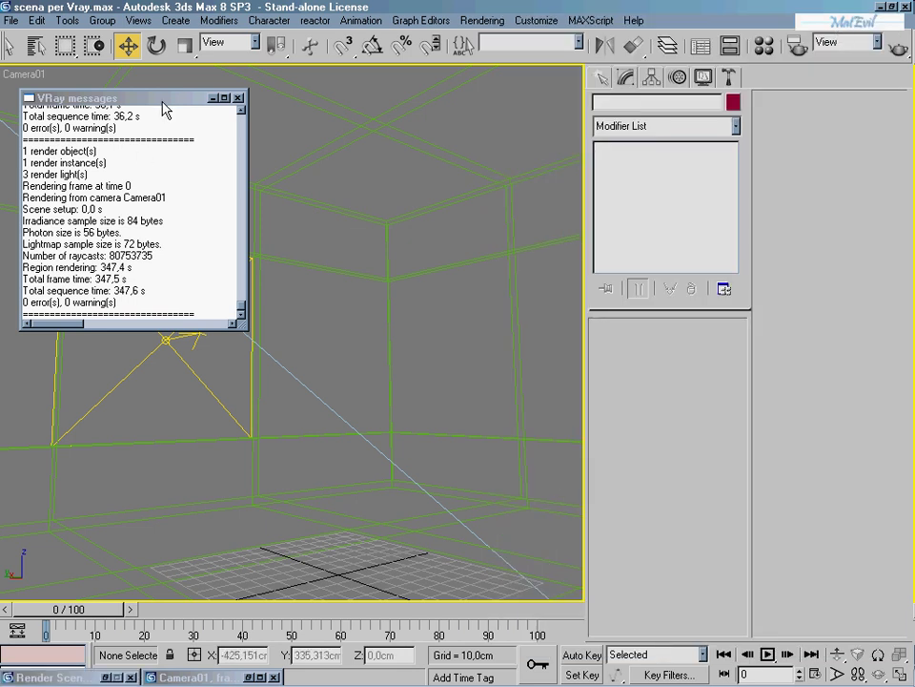
# Step: Restore the earlier bright Camera01 render and clone its frame window, moving the copy aside
pyautogui.moveTo(162, 109); pyautogui.dragTo(488, 243)
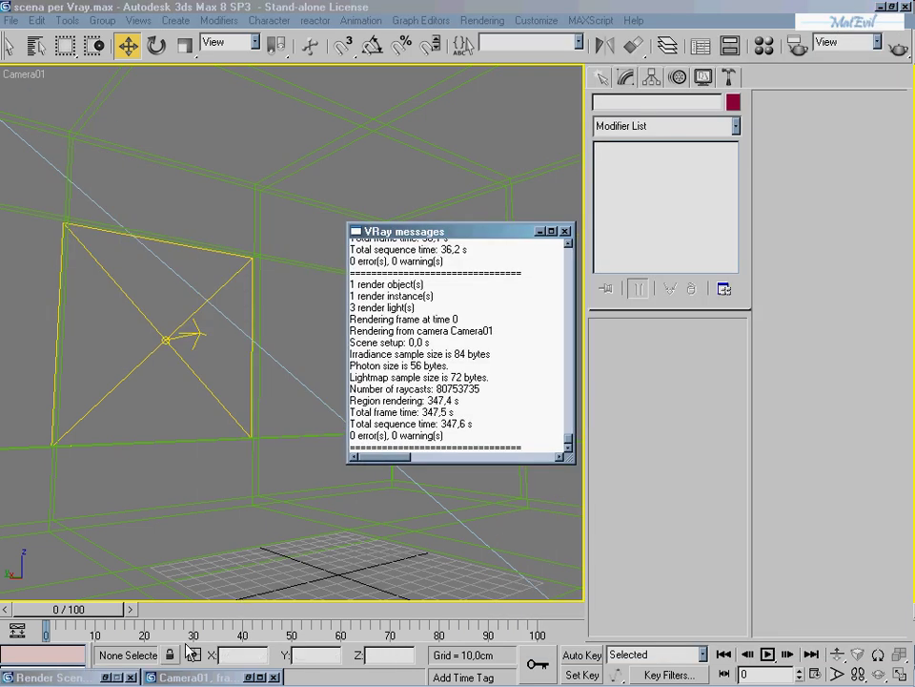
pyautogui.click(247, 676)
pyautogui.moveTo(434, 127); pyautogui.dragTo(560, 119)
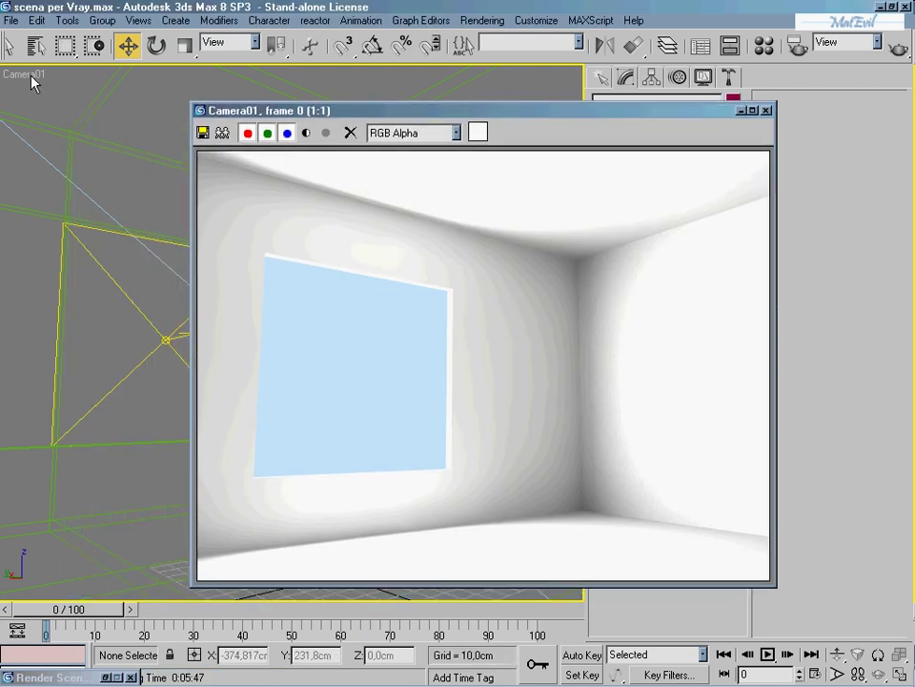
pyautogui.click(222, 133)
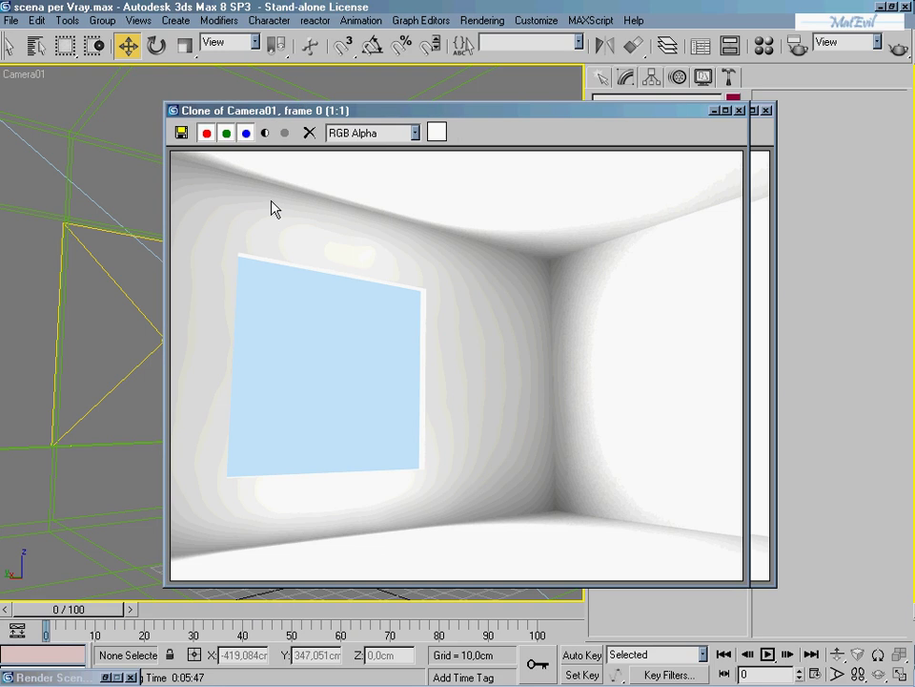
pyautogui.moveTo(461, 111); pyautogui.dragTo(380, 112)
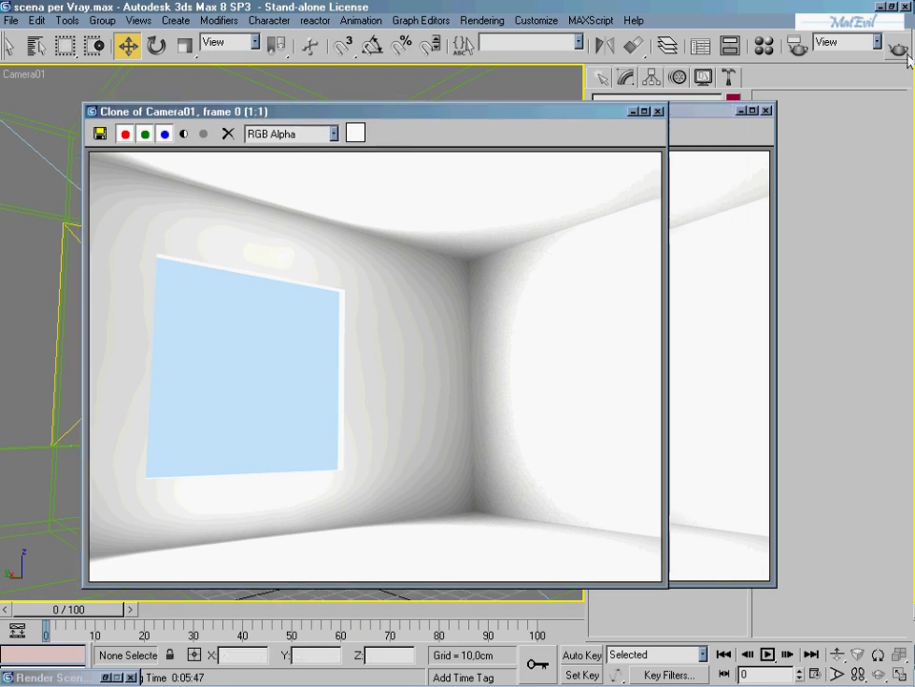
# Step: Quick Render the Camera01 view again, producing a darker room
pyautogui.click(902, 49)
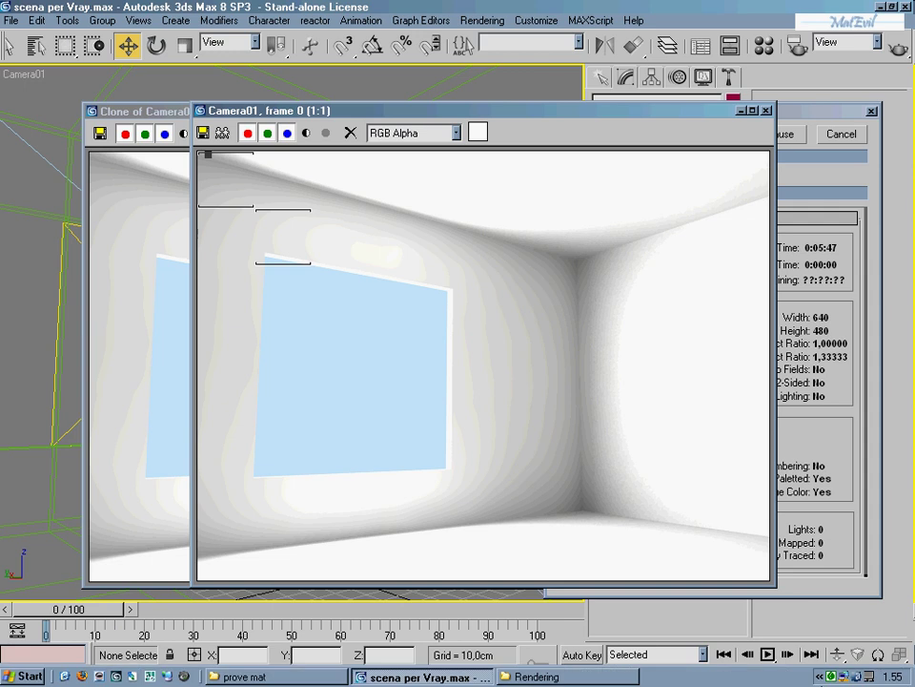
pyautogui.rightClick(828, 674)
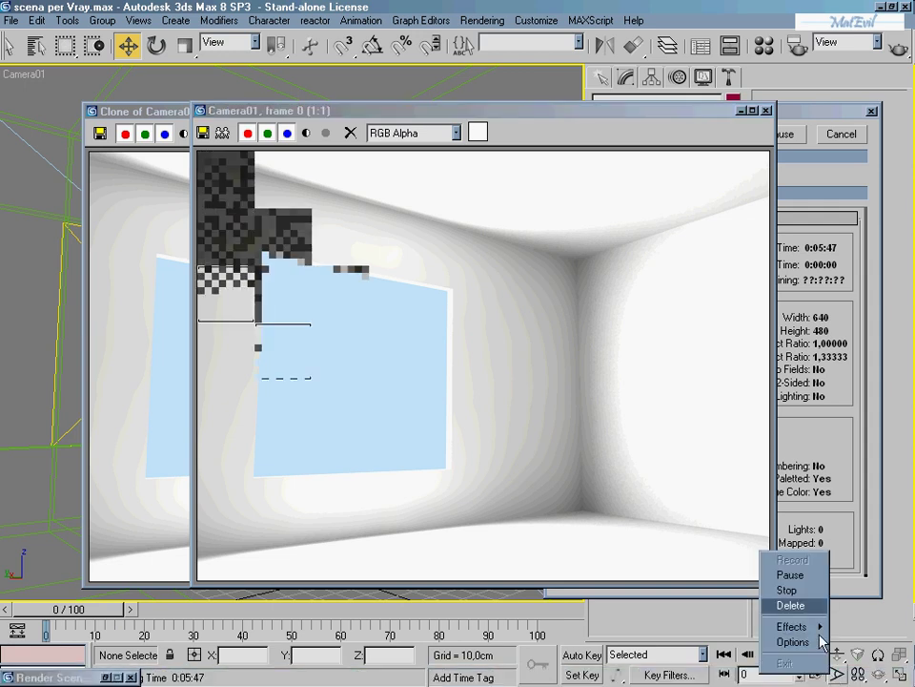
pyautogui.click(811, 576)
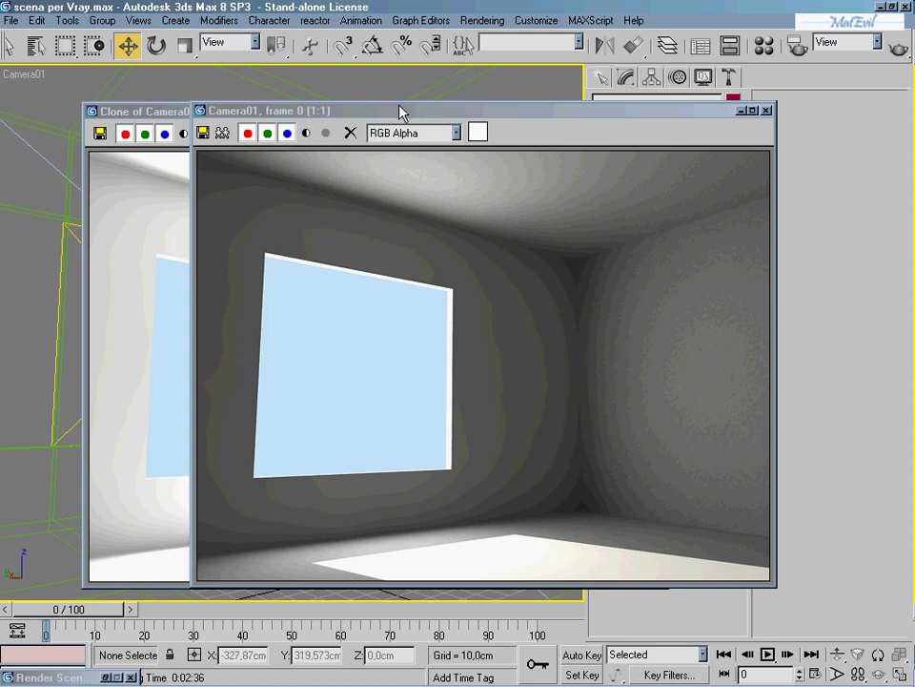
# Step: Arrange the bright Clone of Camera01 and the new darker Camera01 render side by side
pyautogui.moveTo(401, 112); pyautogui.dragTo(520, 102)
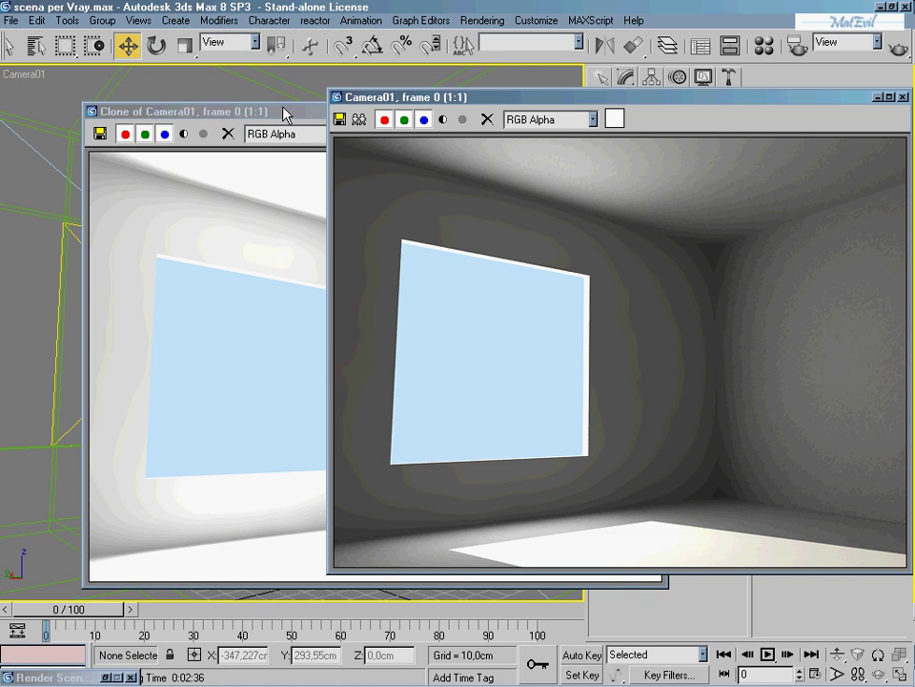
pyautogui.moveTo(277, 112); pyautogui.dragTo(185, 81)
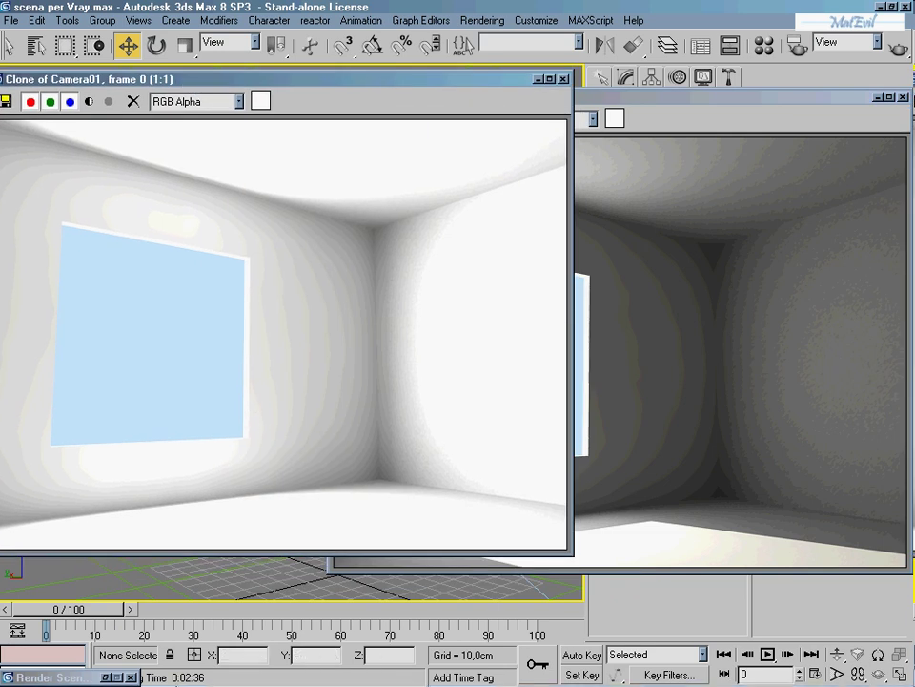
pyautogui.moveTo(712, 99); pyautogui.dragTo(676, 85)
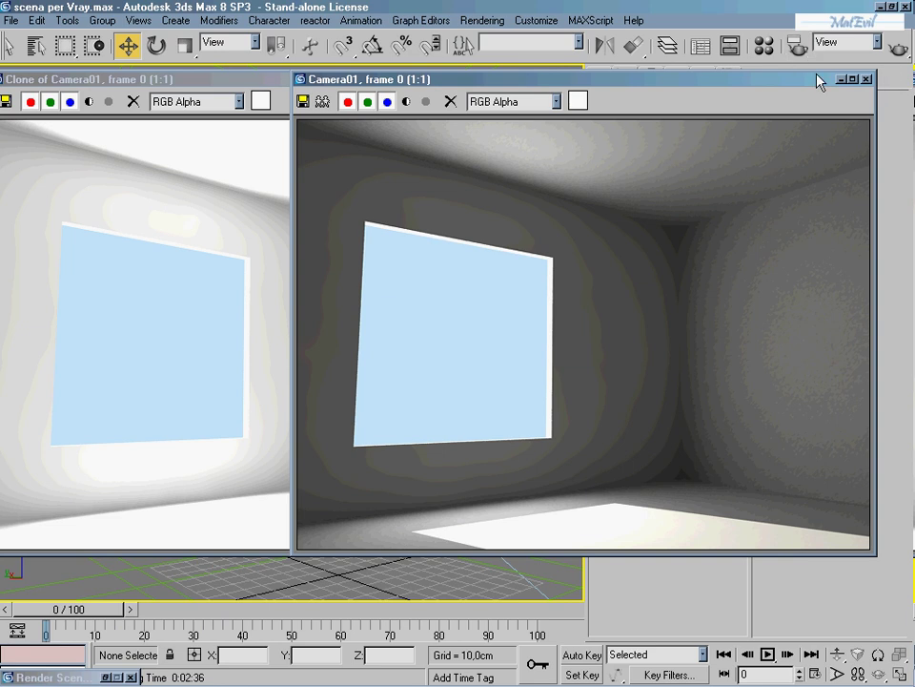
pyautogui.moveTo(817, 83); pyautogui.dragTo(577, 108)
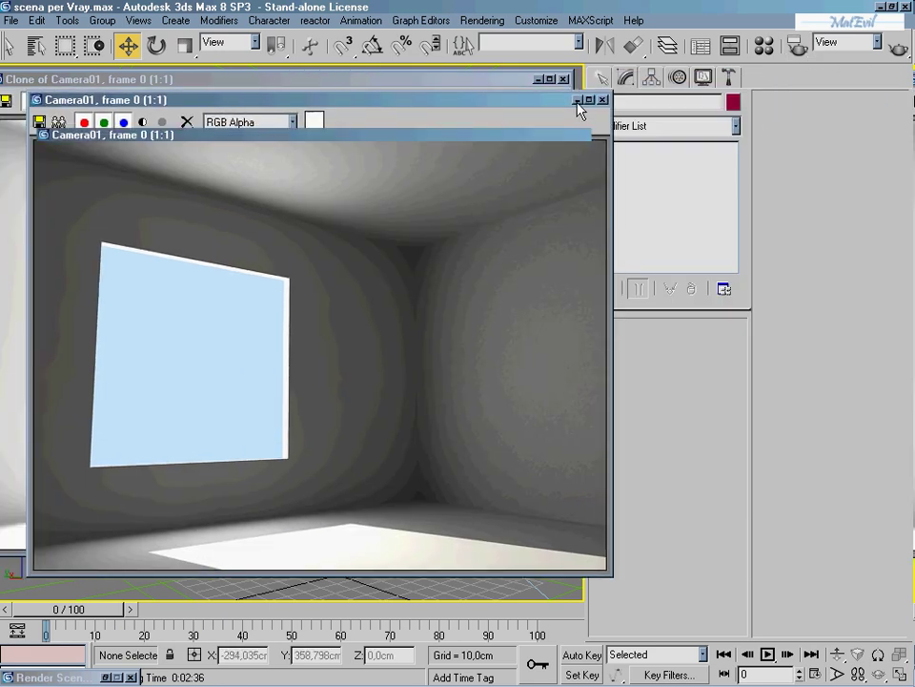
# Step: Minimize both render windows, select VRayLight01 and raise its multiplier to 6,5
pyautogui.click(577, 100)
pyautogui.click(539, 80)
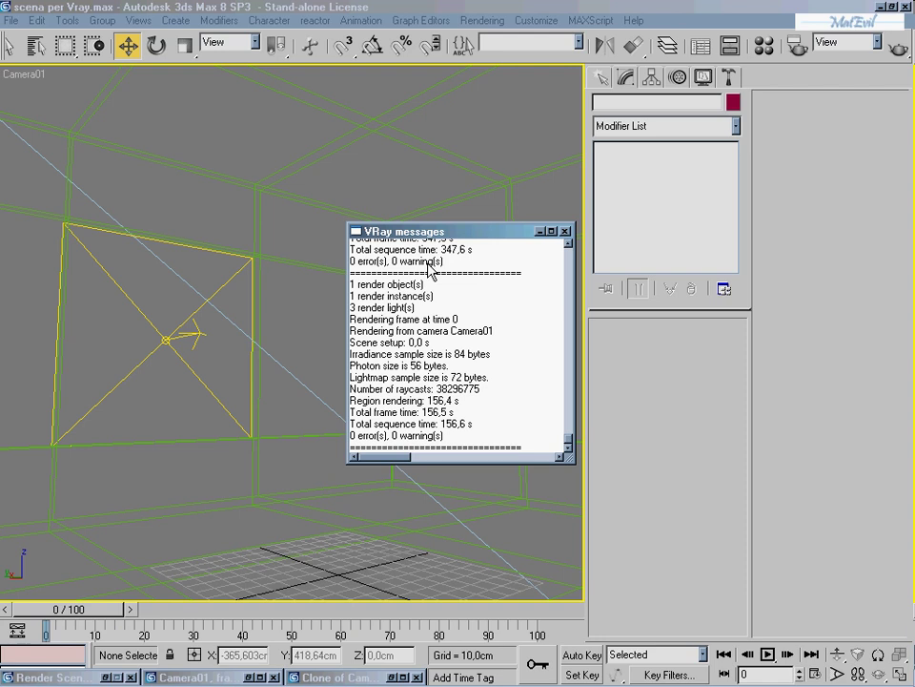
pyautogui.click(178, 328)
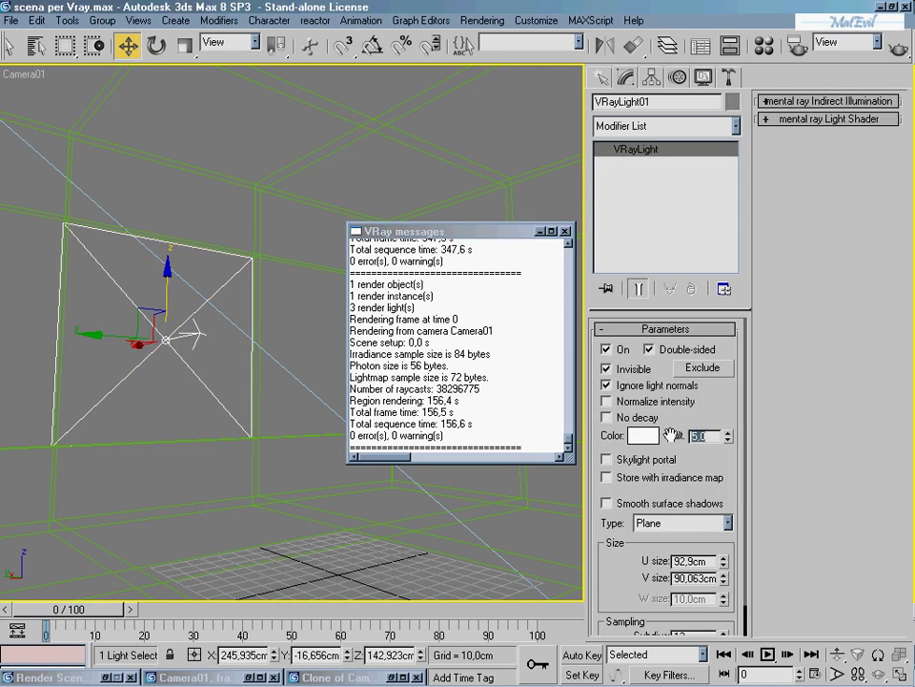
pyautogui.write('6')
pyautogui.write('6')
# Step: Set the Irradiance map preset to Medium in Render Scene and re-render Camera01
pyautogui.click(793, 44)
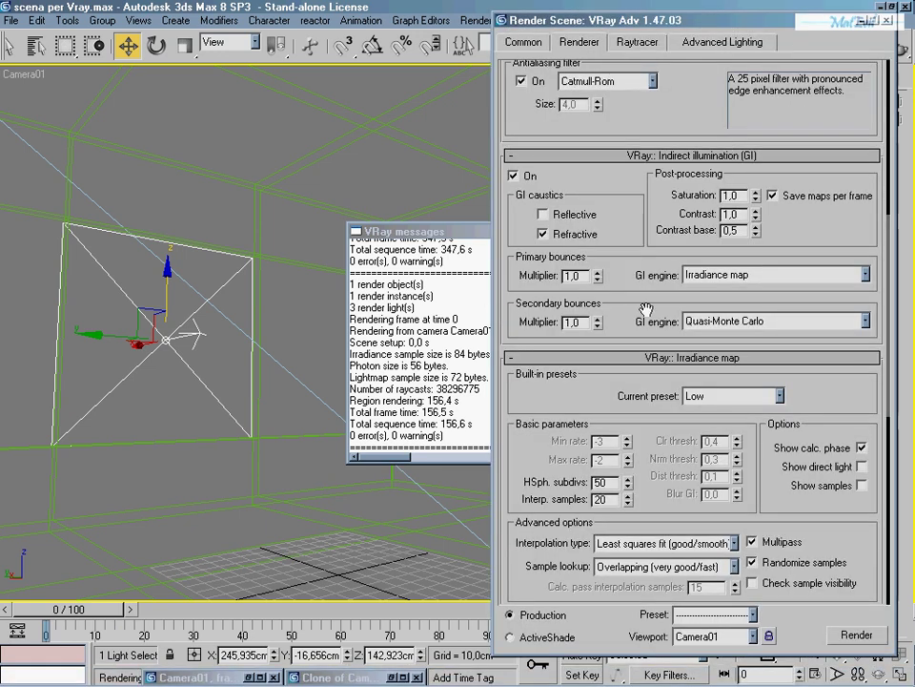
pyautogui.scroll(-2, 577, 281)
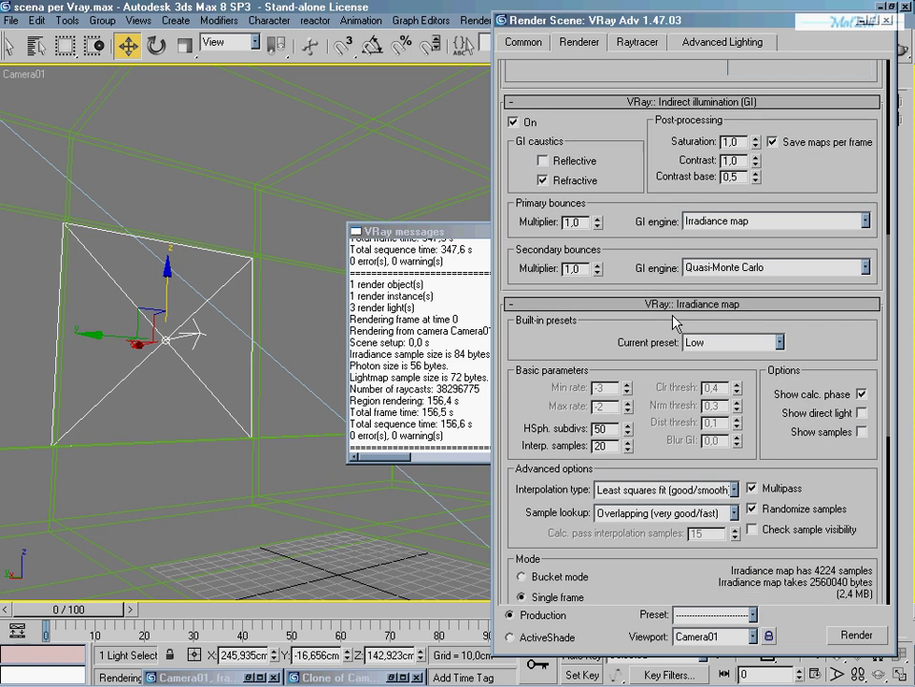
pyautogui.click(730, 341)
pyautogui.click(727, 394)
pyautogui.click(884, 20)
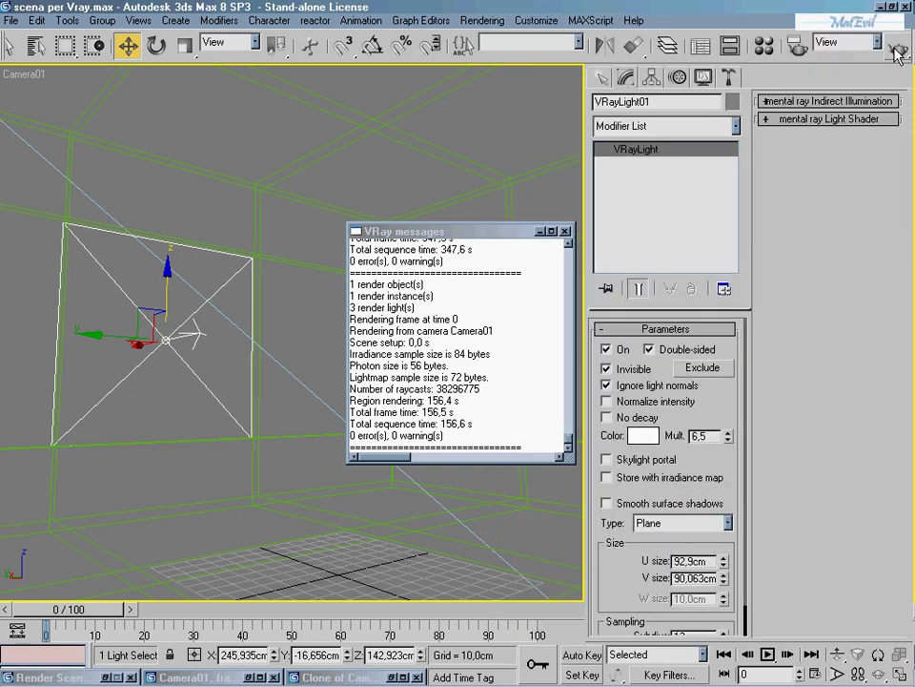
pyautogui.click(896, 50)
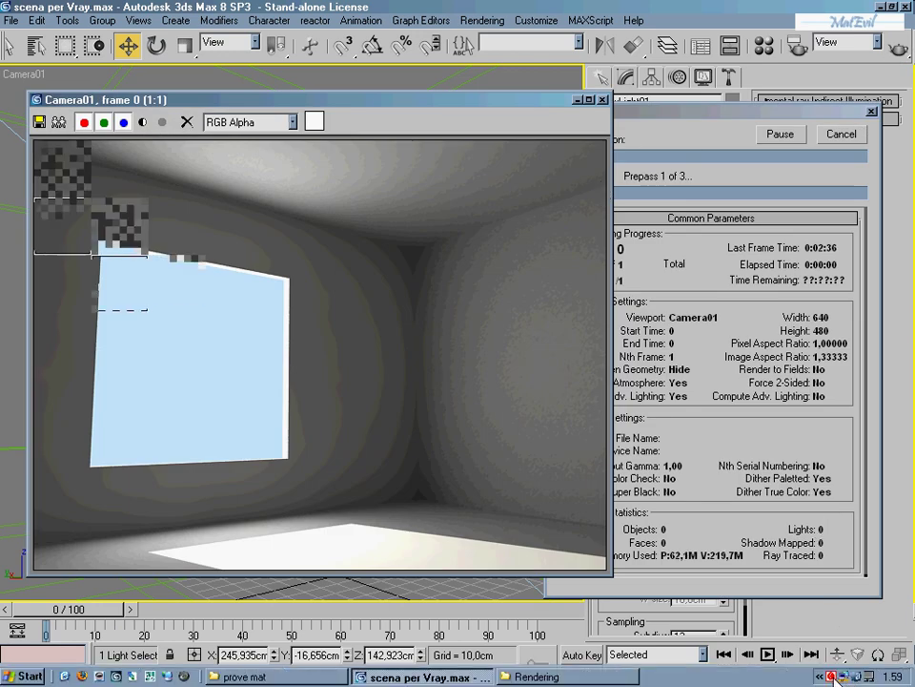
# Step: Let the Medium-preset Camera01 render finish and move its frame window to the right
pyautogui.rightClick(833, 676)
pyautogui.click(815, 579)
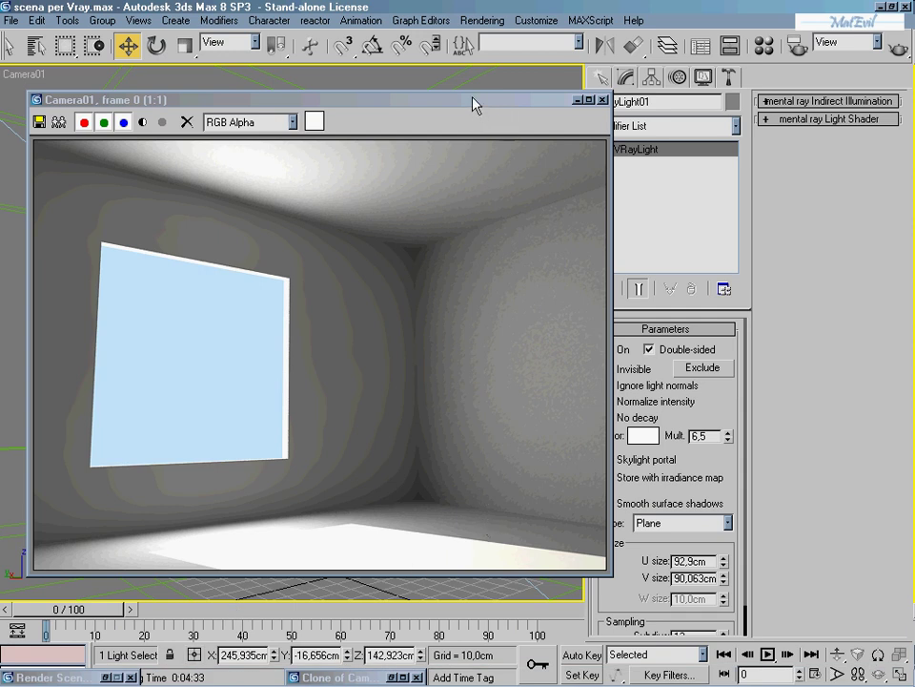
pyautogui.moveTo(474, 105); pyautogui.dragTo(636, 120)
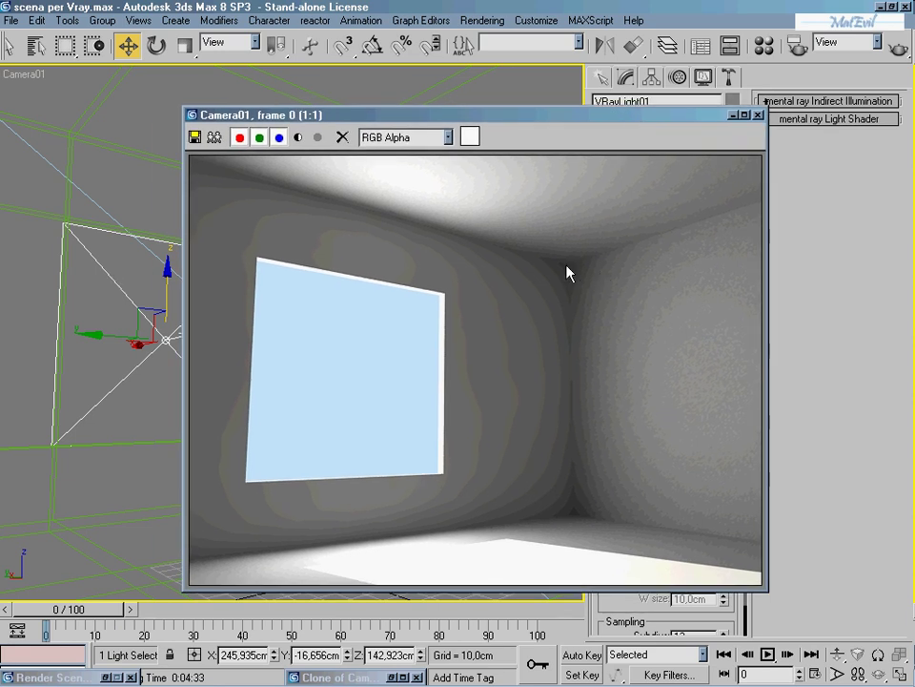
# Step: Hide the finished render, reopen Render Scene and expand the VRay:: System rollout
pyautogui.click(732, 115)
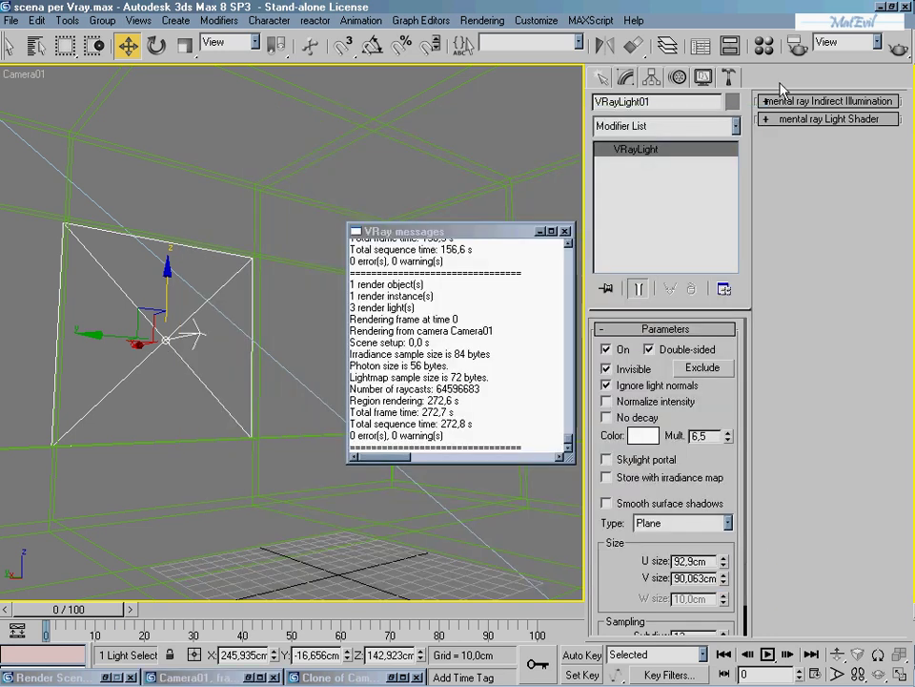
pyautogui.scroll(-1, 627, 572)
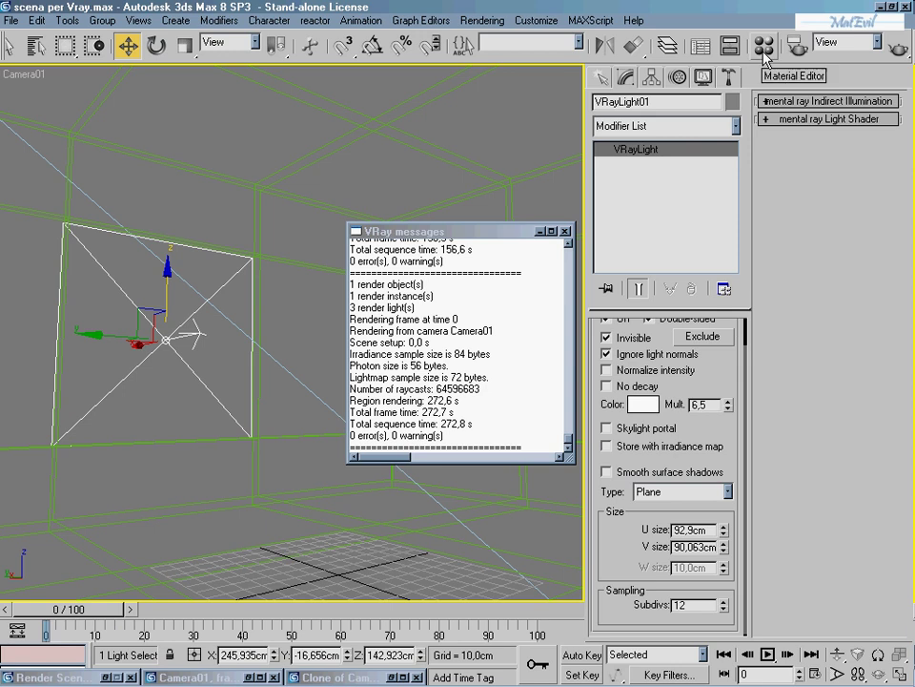
pyautogui.click(796, 46)
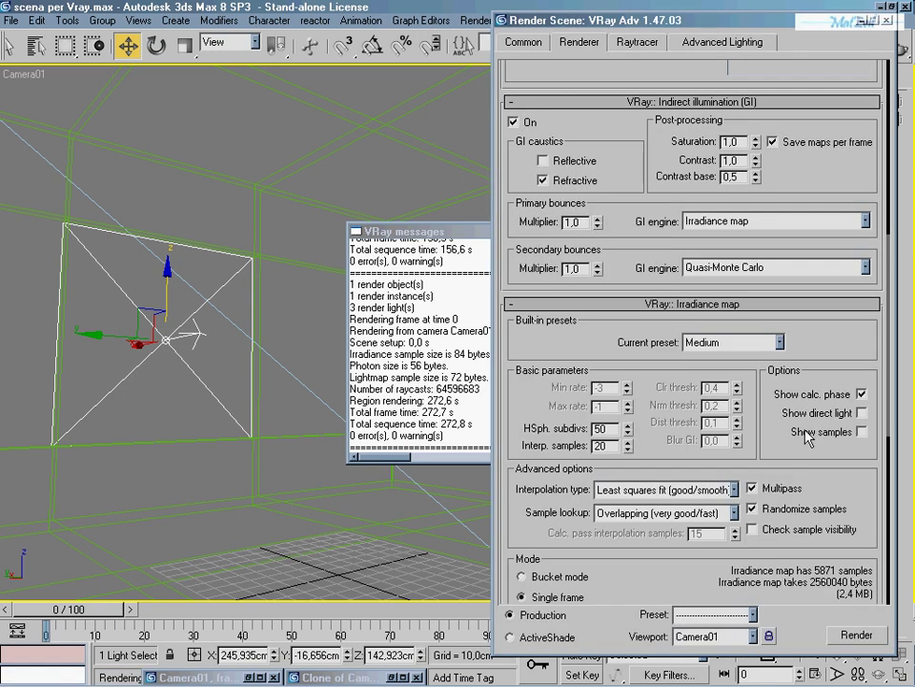
pyautogui.scroll(-5, 835, 169)
pyautogui.scroll(-5, 835, 169)
pyautogui.scroll(-3, 756, 204)
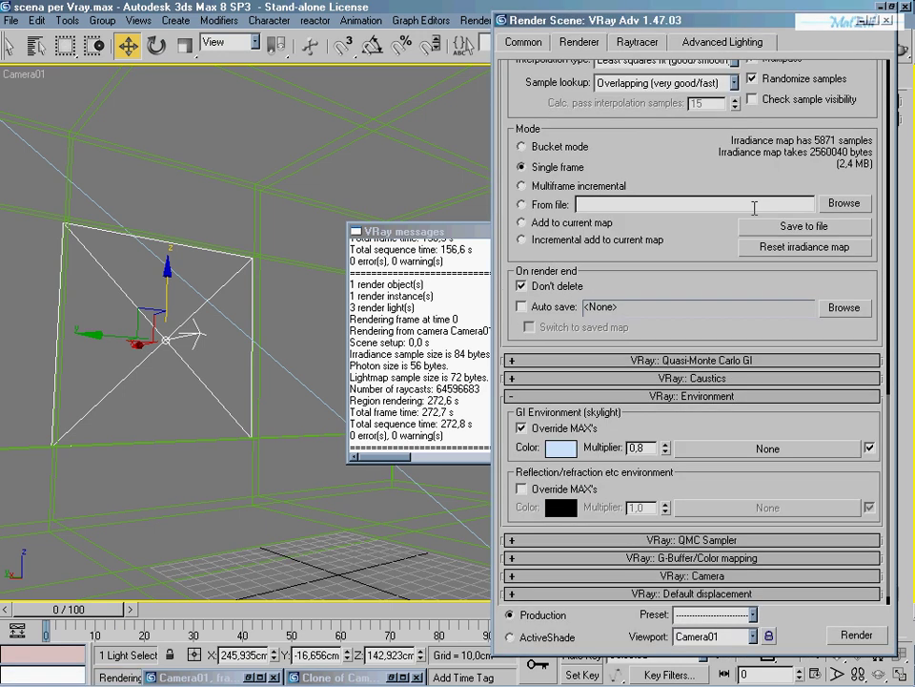
pyautogui.click(693, 593)
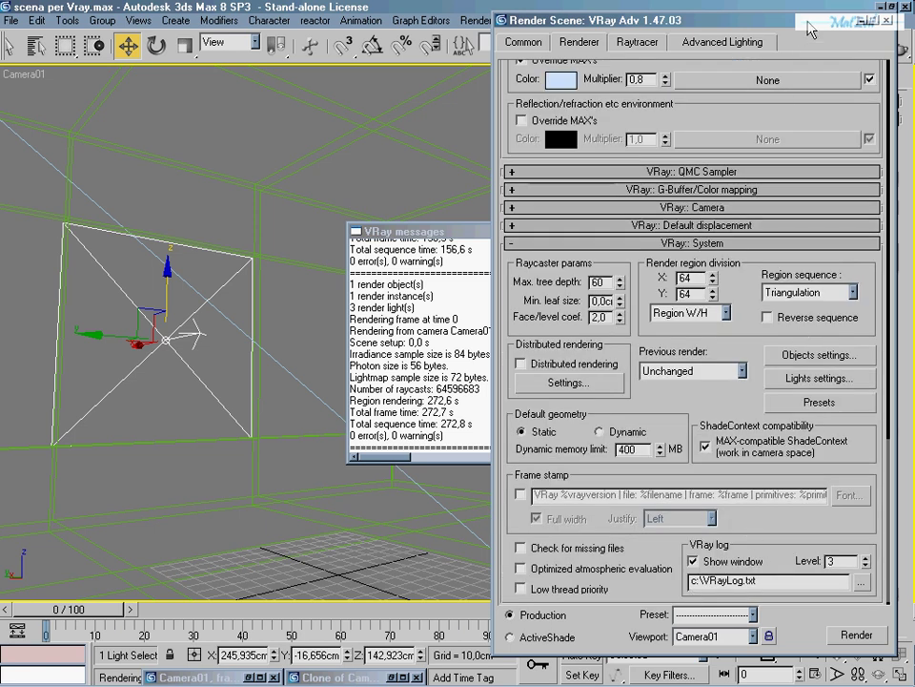
pyautogui.moveTo(853, 25); pyautogui.dragTo(701, 16)
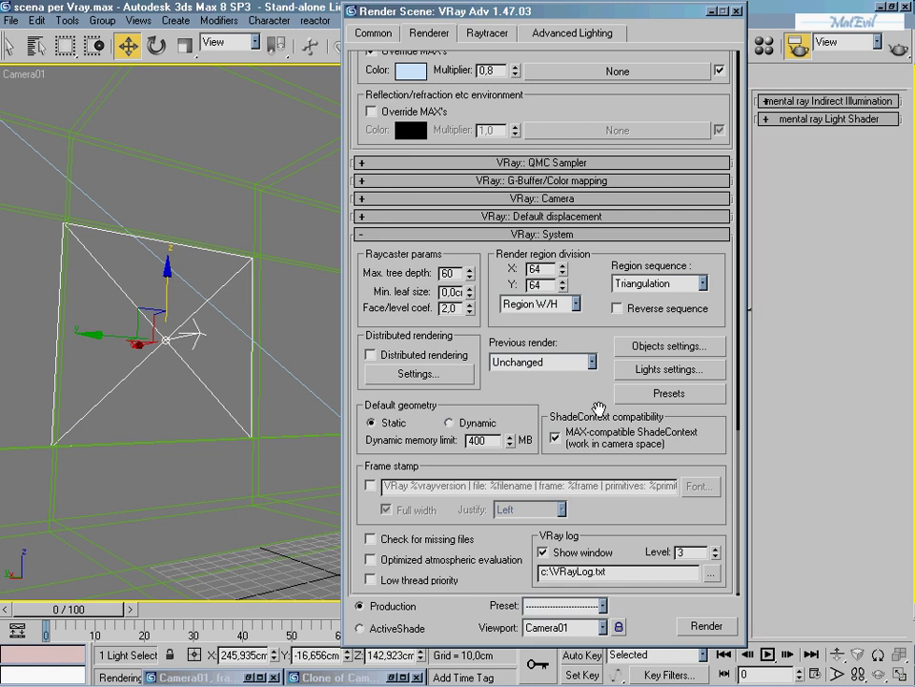
# Step: In V-Ray object settings, give Box01 Receive GI 1,2 and caustics multiplier 1,5
pyautogui.click(633, 349)
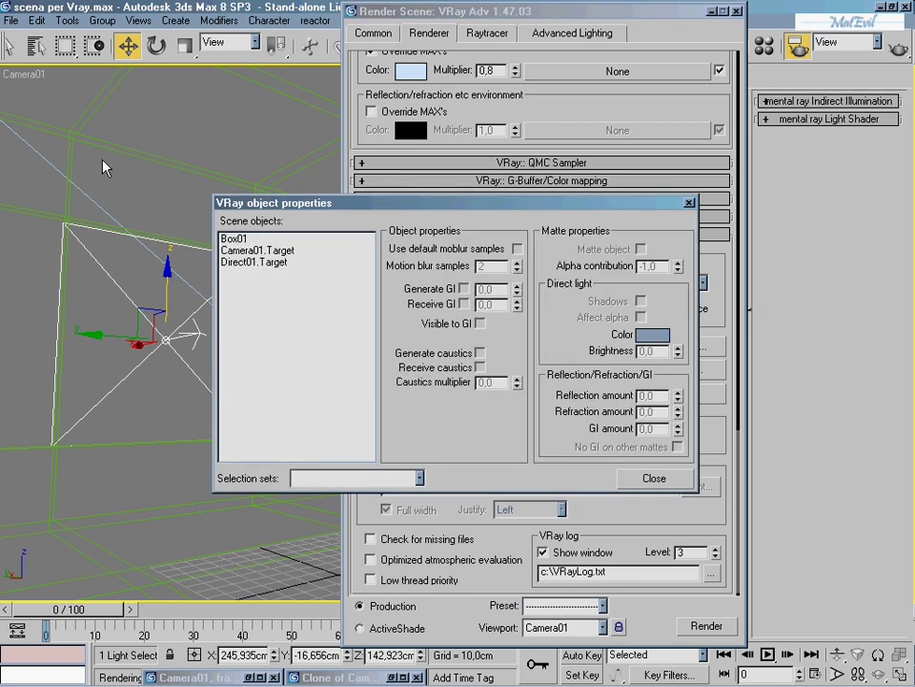
pyautogui.click(245, 241)
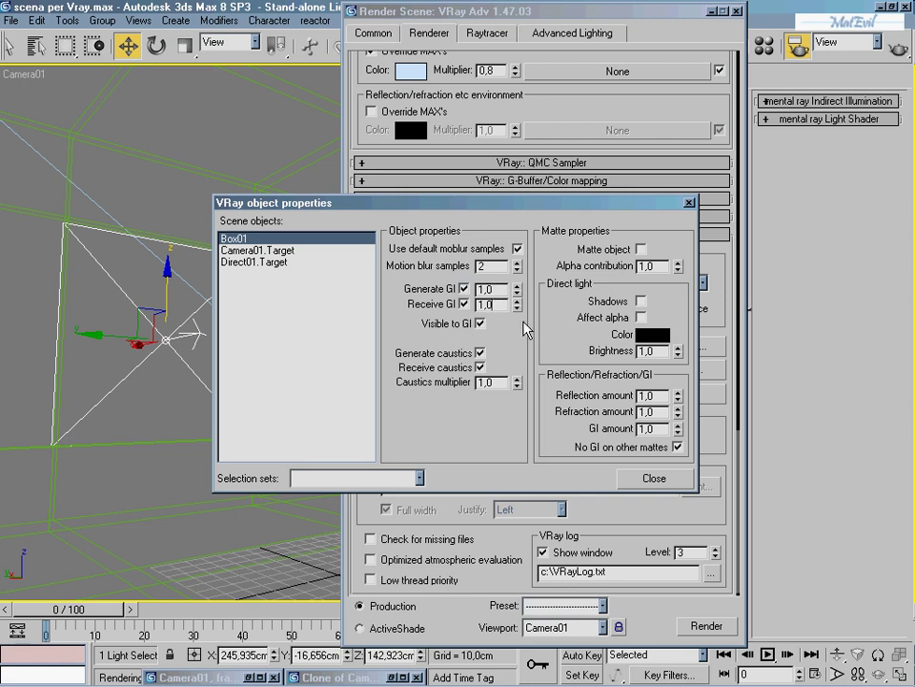
pyautogui.press('BackSpace')
pyautogui.write('4')
pyautogui.write('5')
# Step: Close object settings, open V-Ray light settings and edit Direct01's diffuse subdivs
pyautogui.click(633, 480)
pyautogui.click(667, 371)
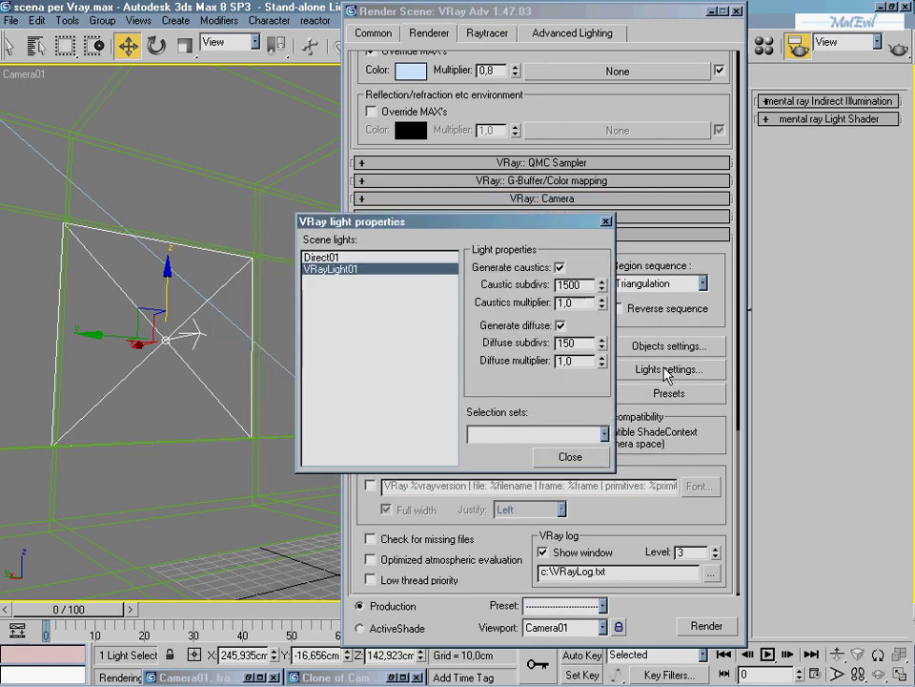
pyautogui.click(334, 258)
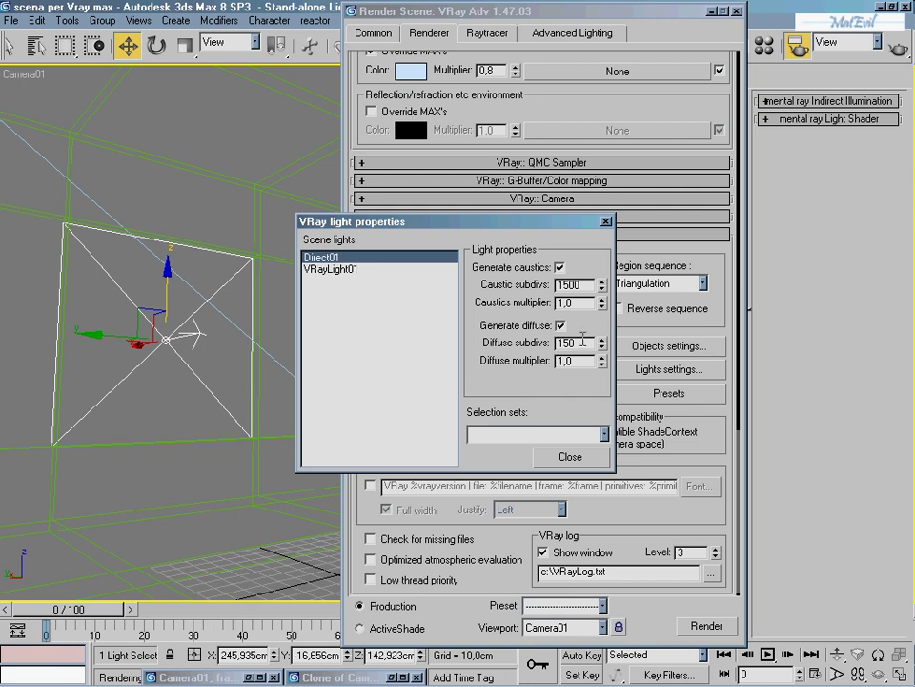
pyautogui.doubleClick(582, 341)
pyautogui.write('2')
pyautogui.write('4')
# Step: Give VRayLight01 diffuse subdivs 200 and diffuse multiplier 1,5, then close light settings
pyautogui.click(351, 269)
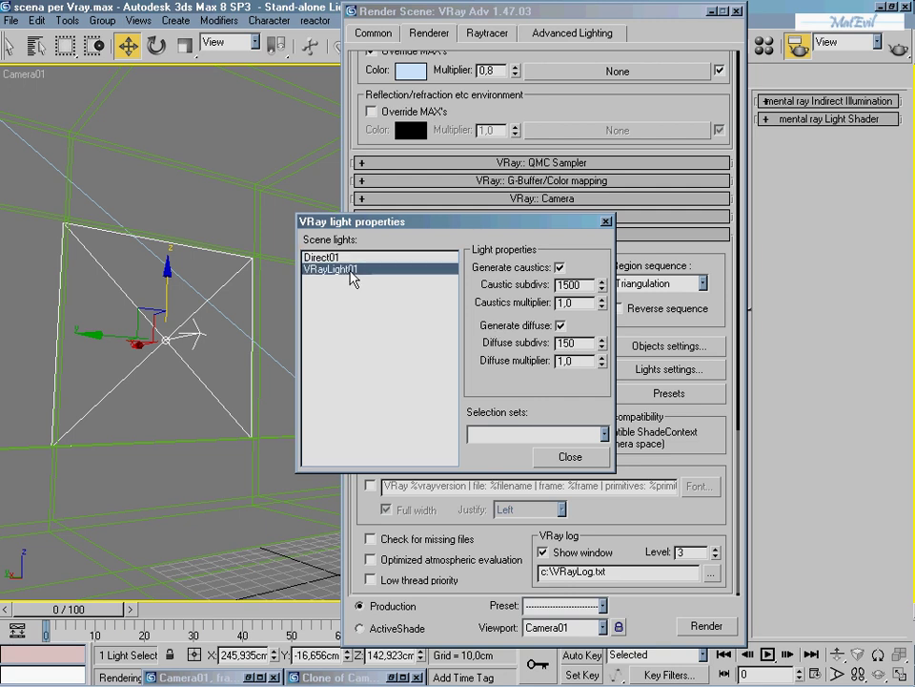
pyautogui.moveTo(583, 340); pyautogui.dragTo(505, 352)
pyautogui.write('200')
pyautogui.press('Tab')
pyautogui.write('5')
pyautogui.click(570, 457)
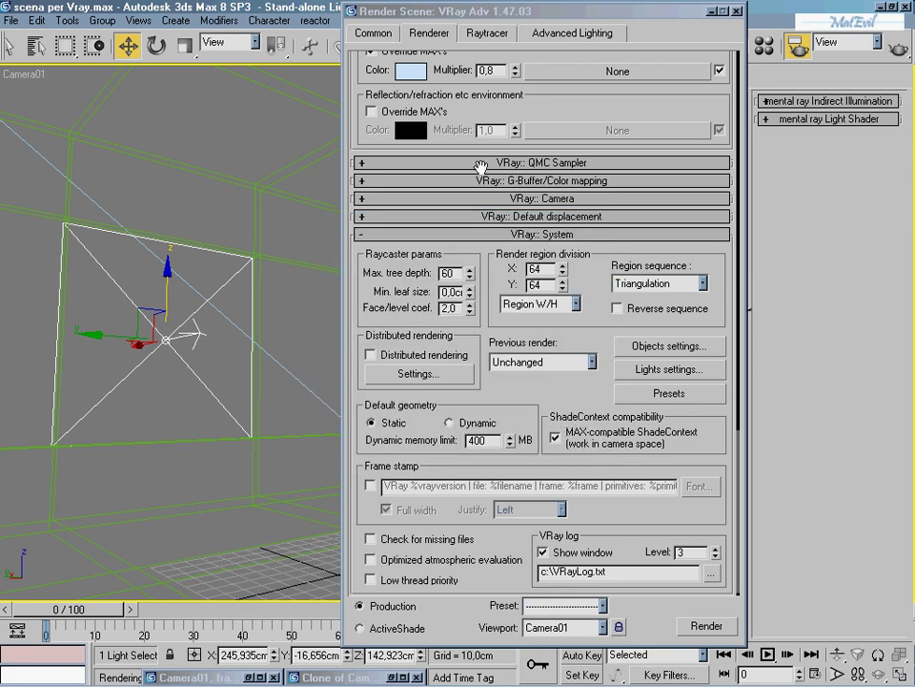
# Step: Re-render Camera01 with the updated Box01 and VRayLight01 settings and move the frame window left
pyautogui.moveTo(592, 215); pyautogui.dragTo(210, 382)
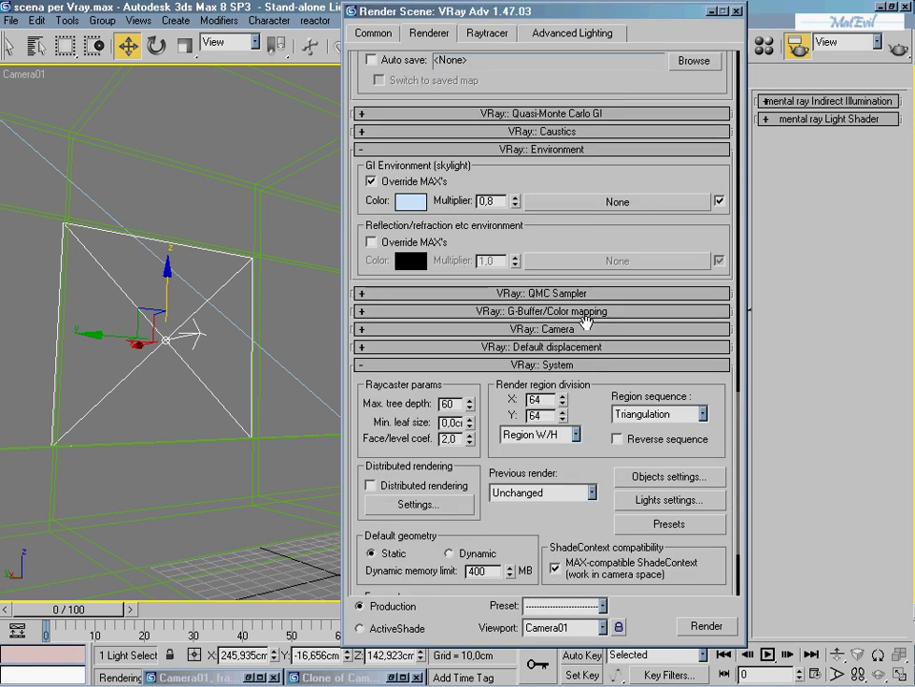
pyautogui.moveTo(557, 152); pyautogui.dragTo(540, 563)
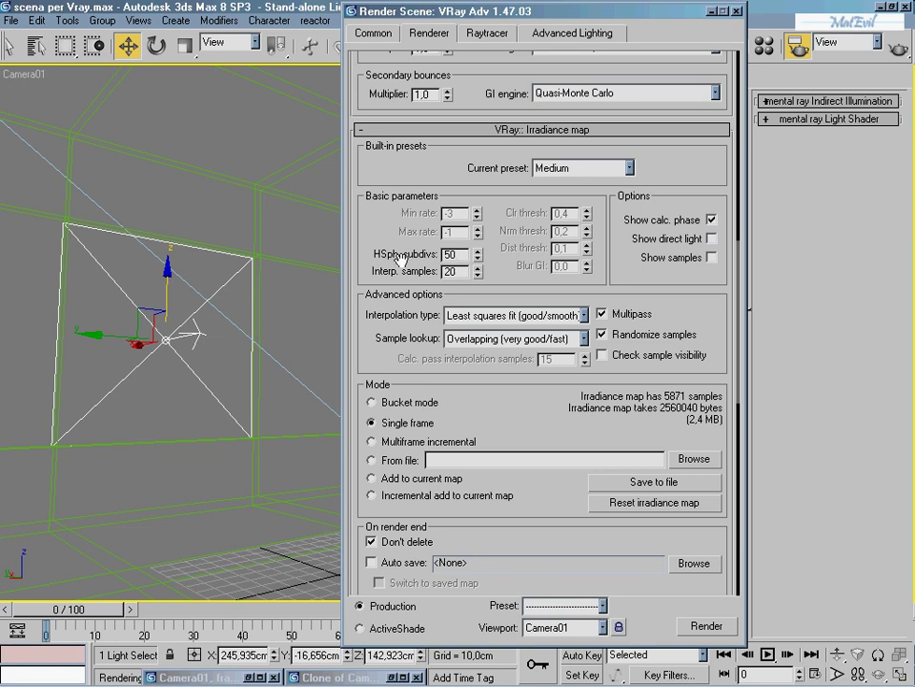
pyautogui.click(718, 632)
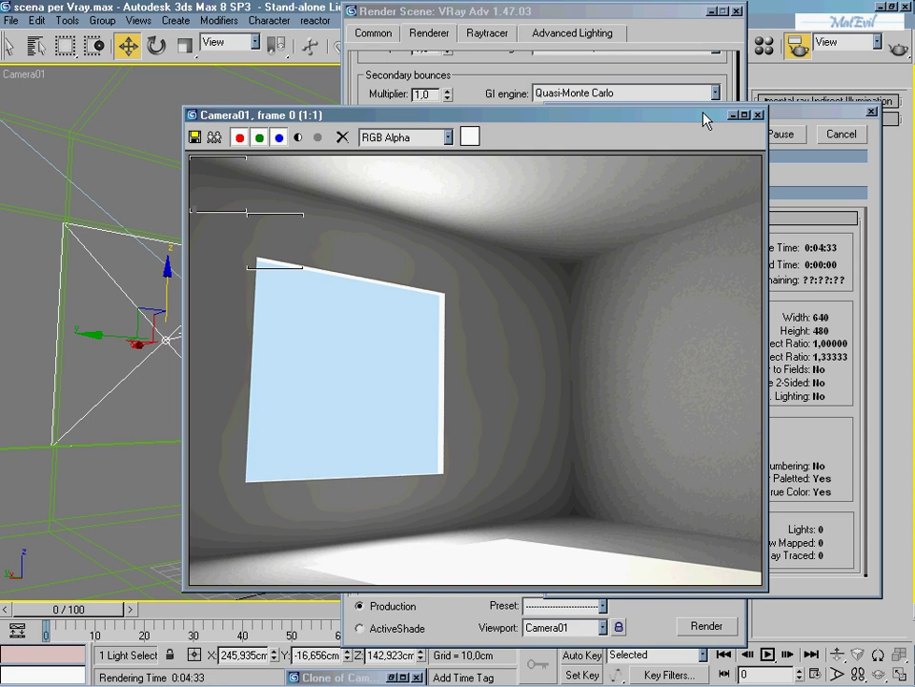
pyautogui.moveTo(703, 111); pyautogui.dragTo(589, 117)
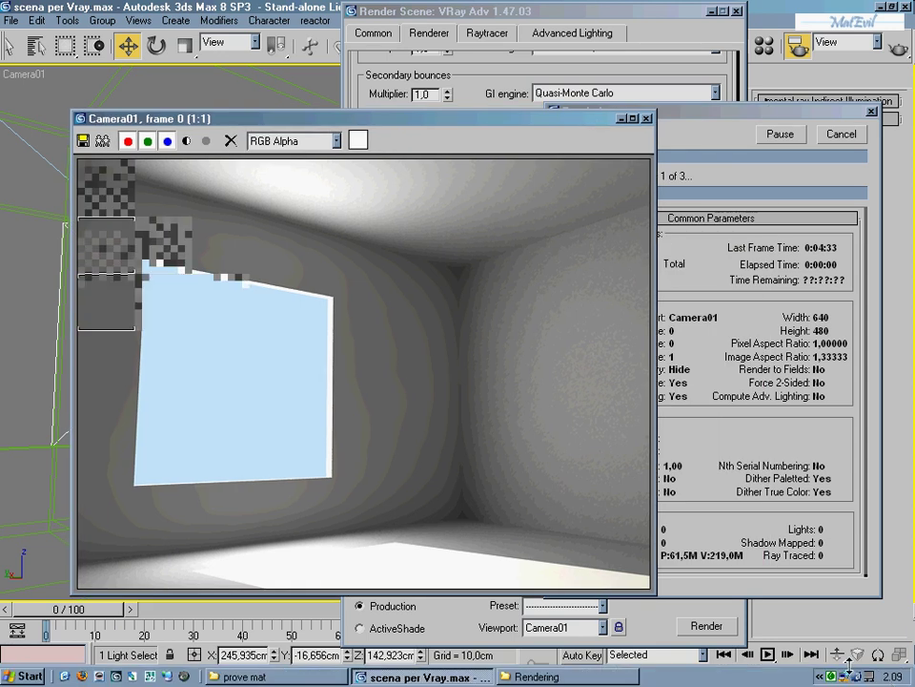
pyautogui.rightClick(836, 676)
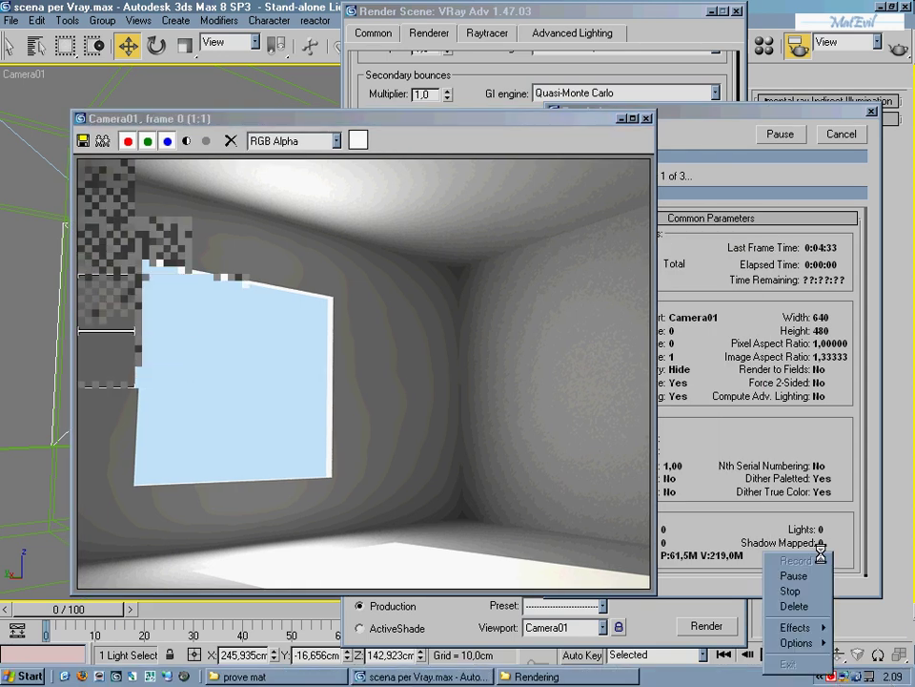
pyautogui.click(799, 576)
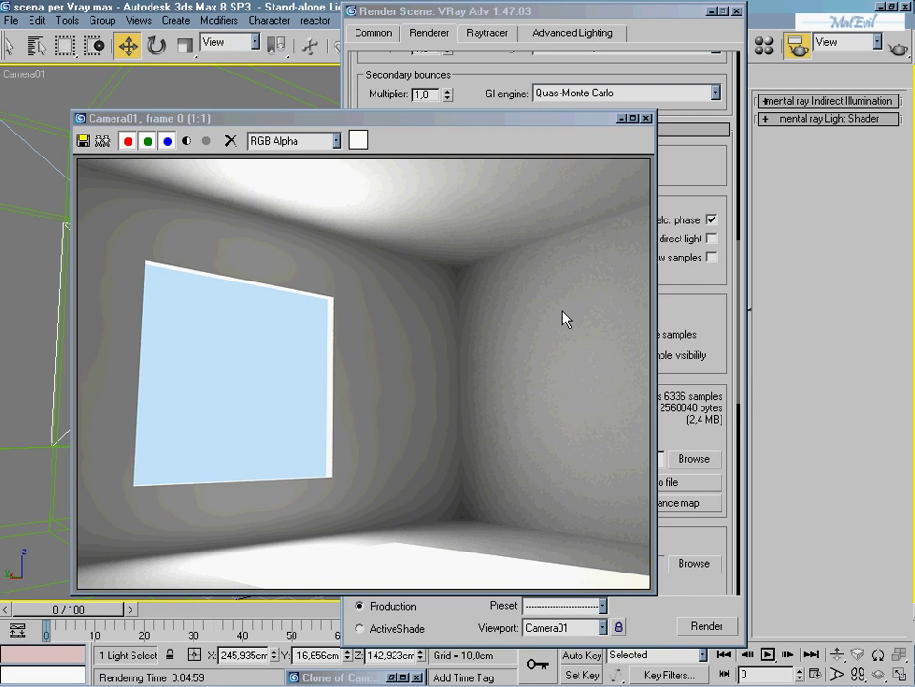
pyautogui.click(660, 277)
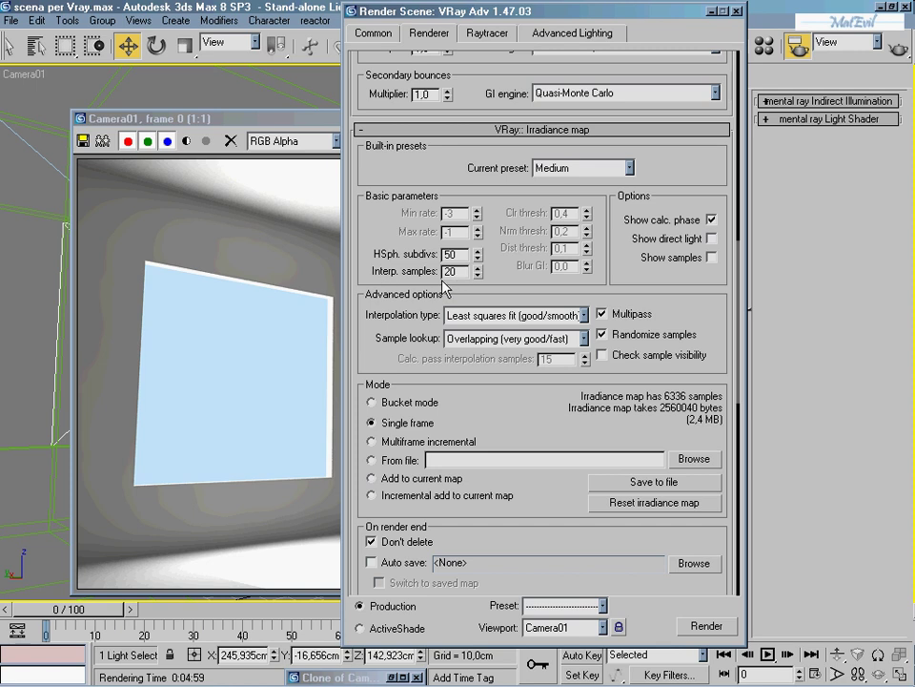
pyautogui.moveTo(573, 10); pyautogui.dragTo(654, 9)
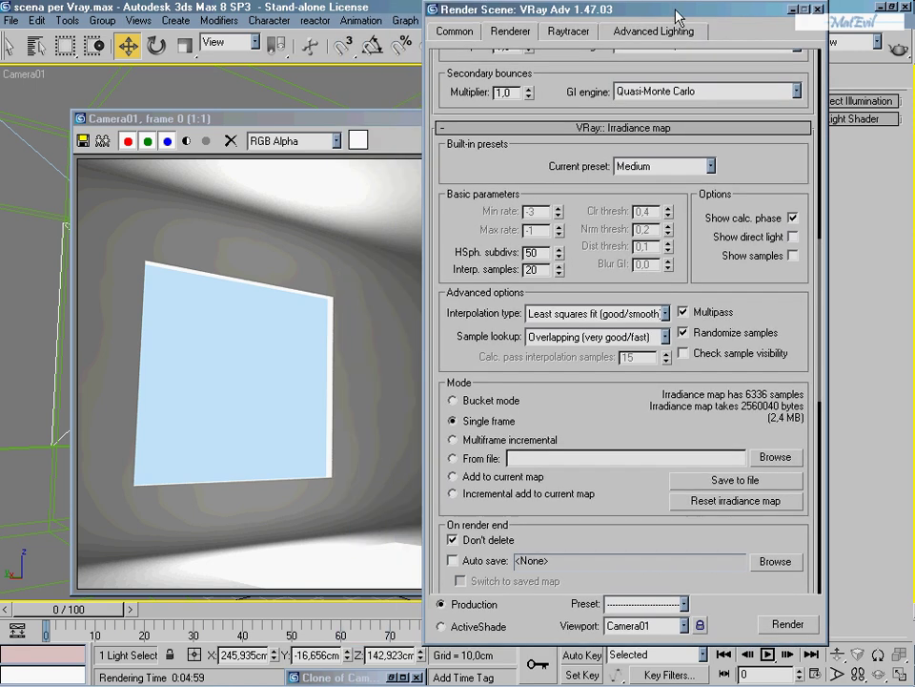
pyautogui.click(307, 224)
pyautogui.moveTo(771, 153); pyautogui.dragTo(730, 342)
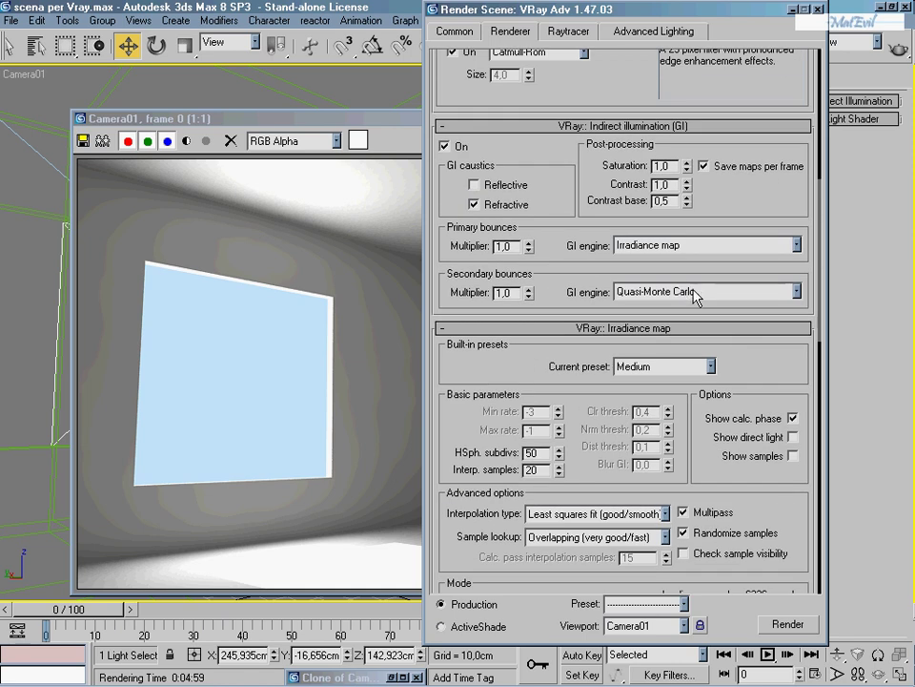
pyautogui.scroll(-5, 702, 134)
pyautogui.scroll(-2, 603, 290)
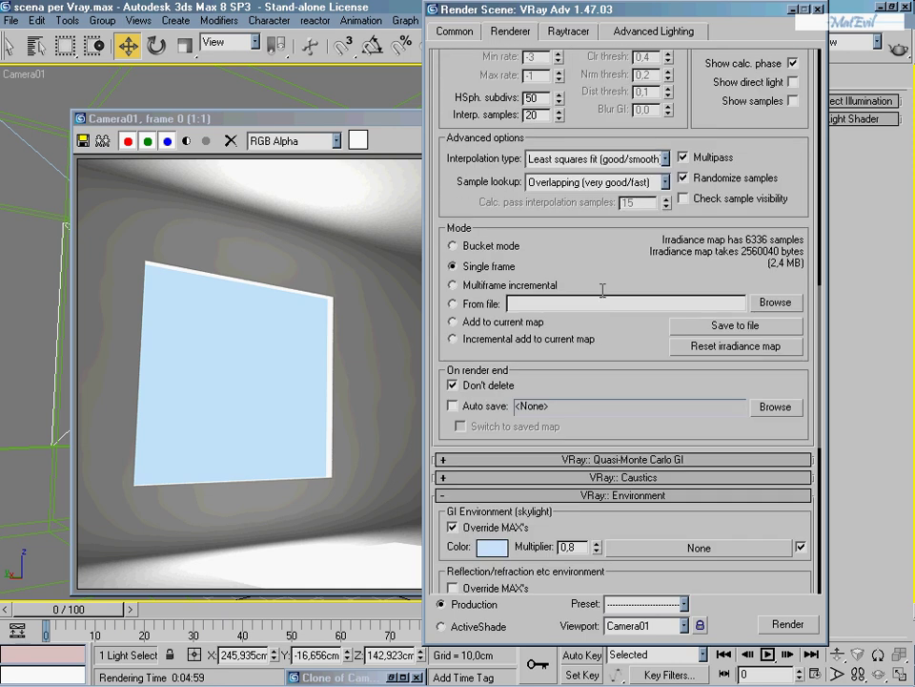
pyautogui.click(612, 468)
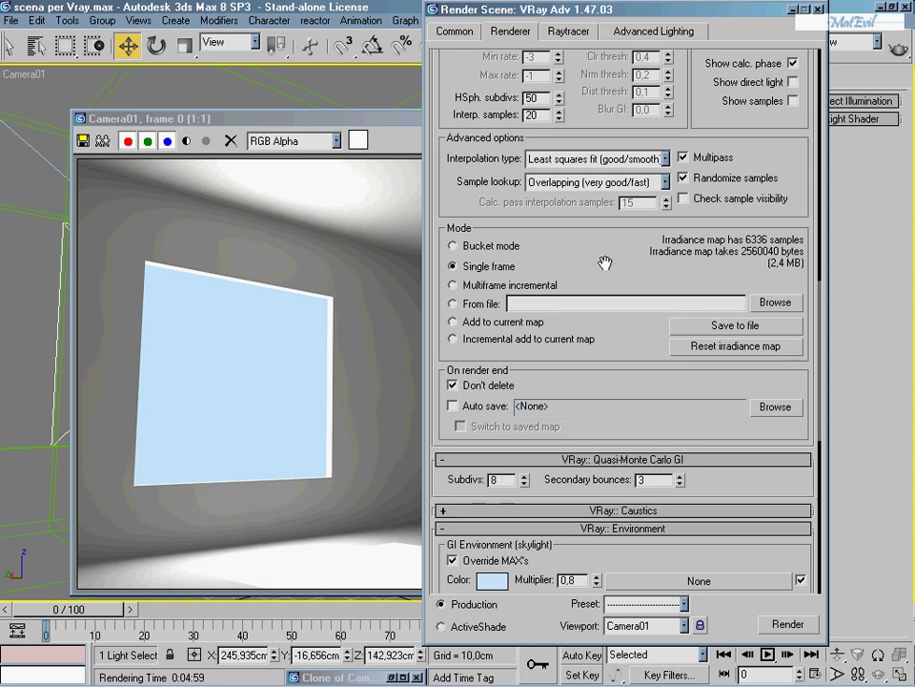
pyautogui.scroll(4, 547, 261)
pyautogui.scroll(4, 722, 315)
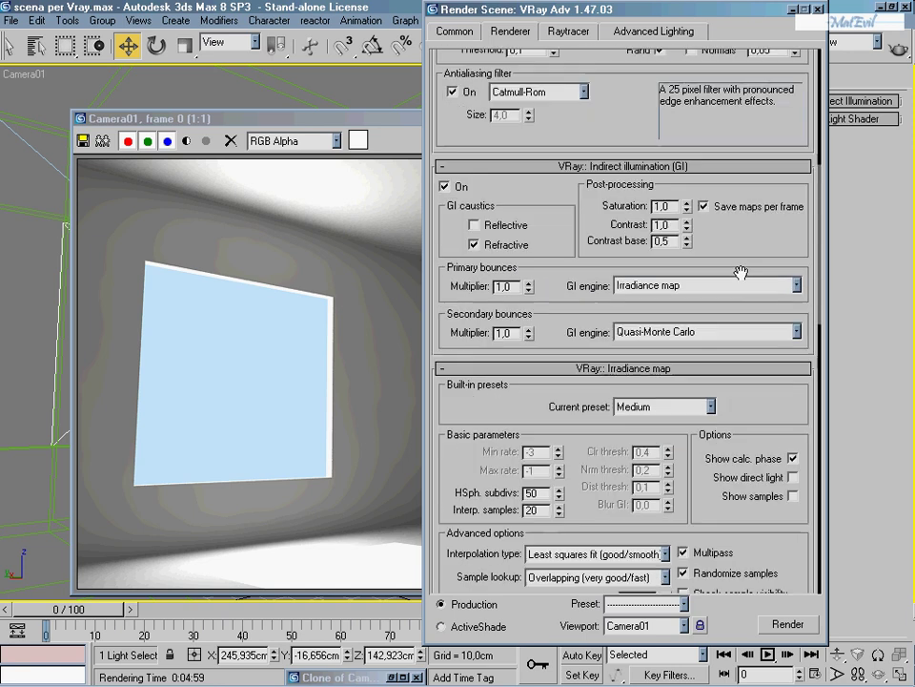
pyautogui.click(292, 358)
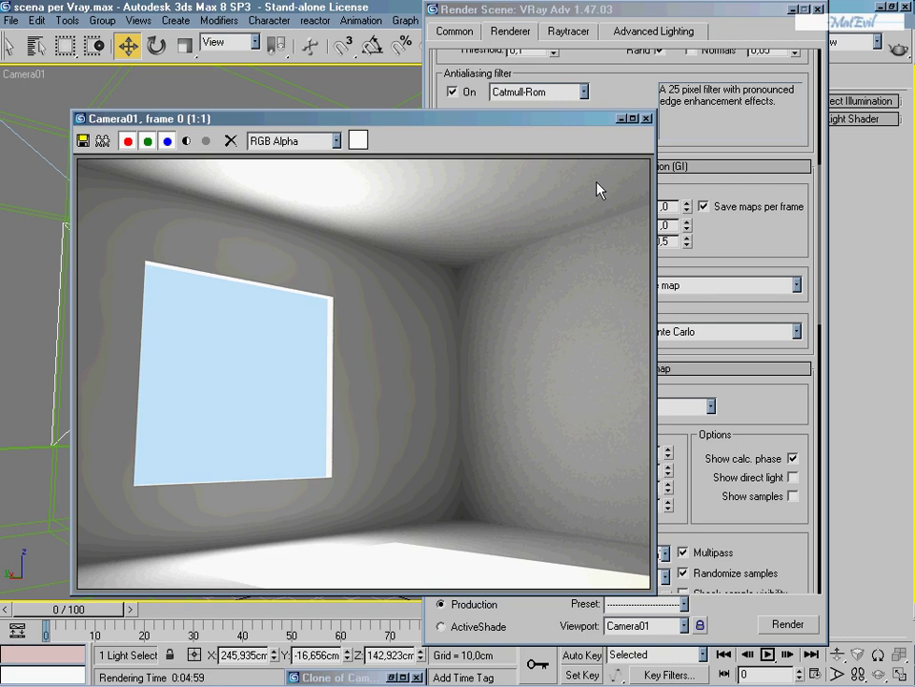
pyautogui.click(699, 231)
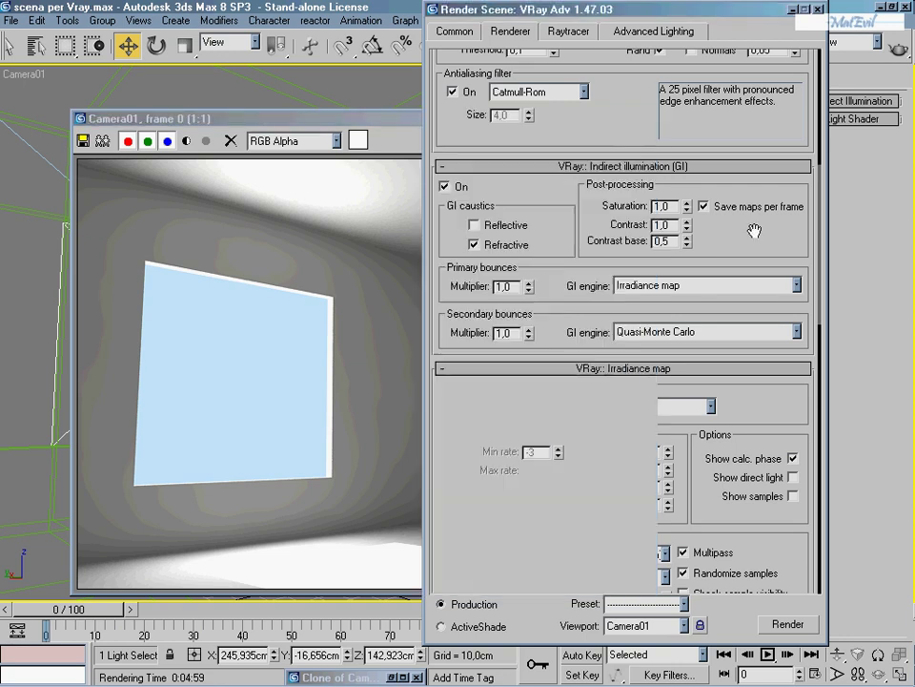
pyautogui.click(725, 333)
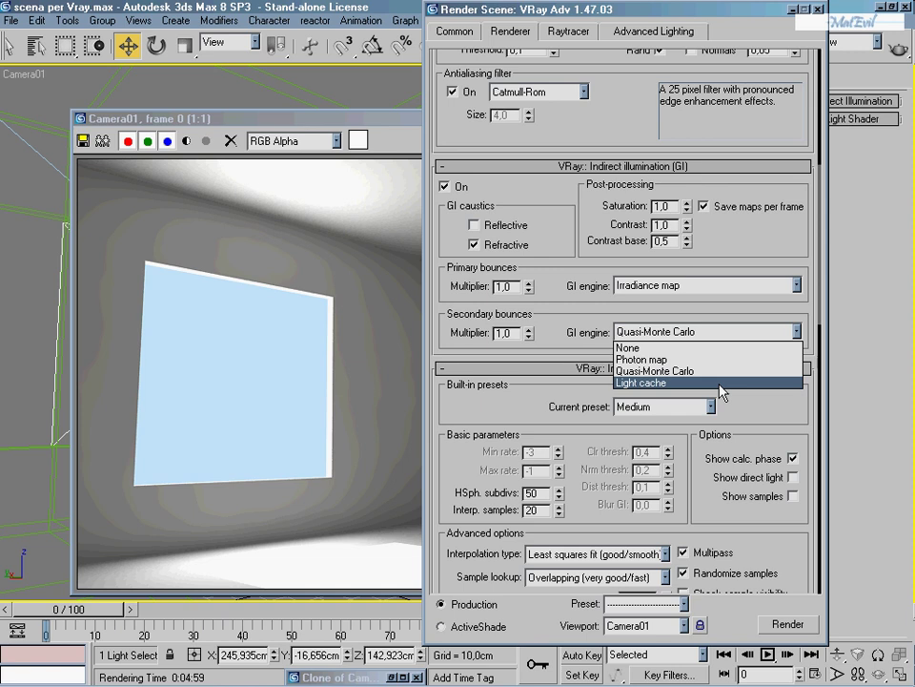
pyautogui.click(722, 383)
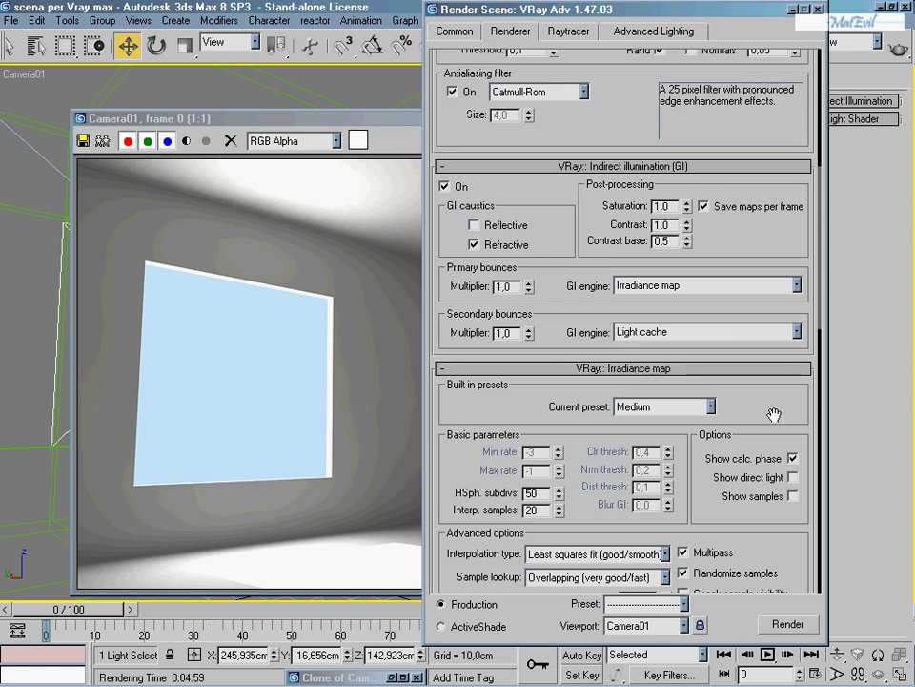
pyautogui.click(719, 336)
pyautogui.click(721, 372)
pyautogui.click(325, 343)
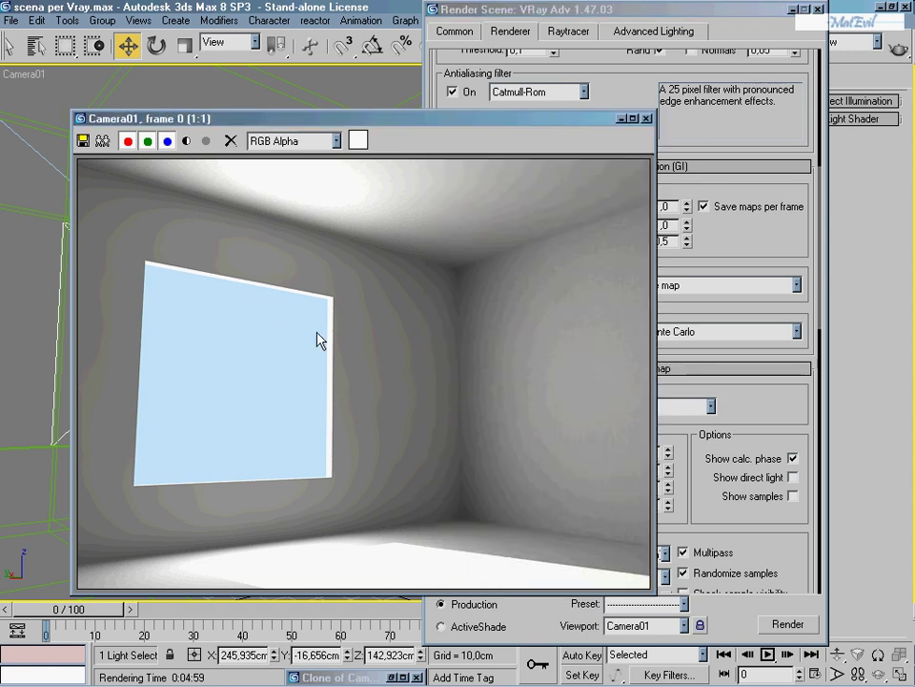